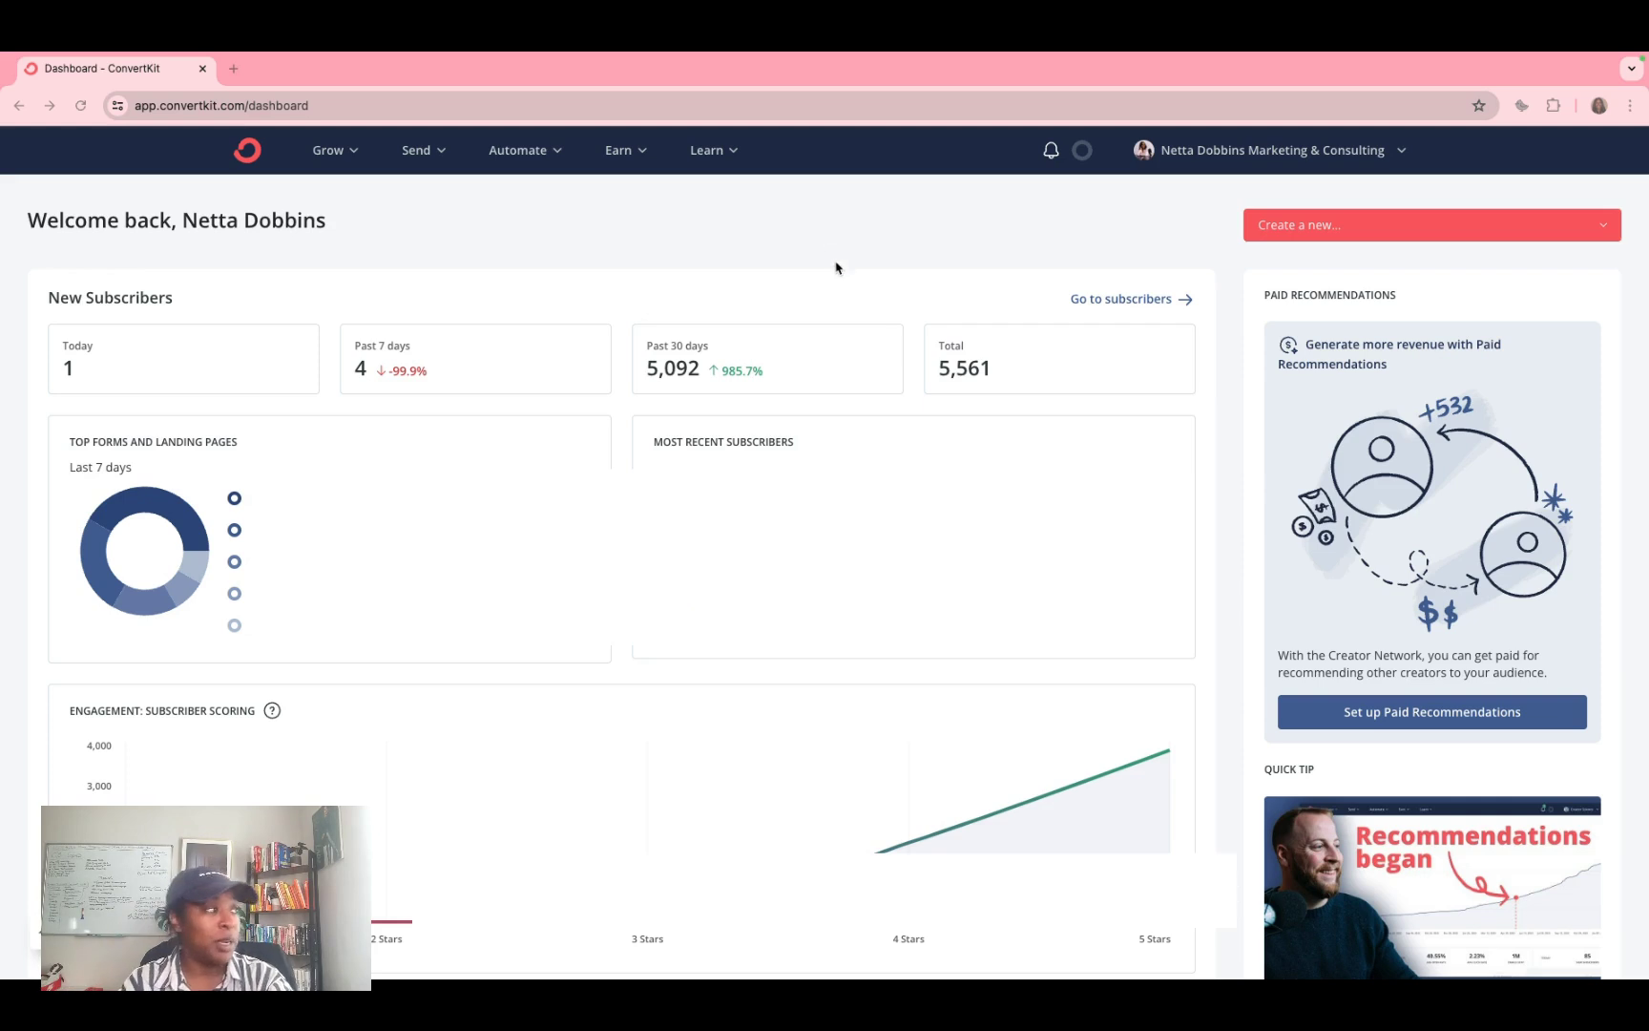
- From Grow > Landing Pages & Forms, create a new Landing Page to reach the template gallery
left_click(347, 152)
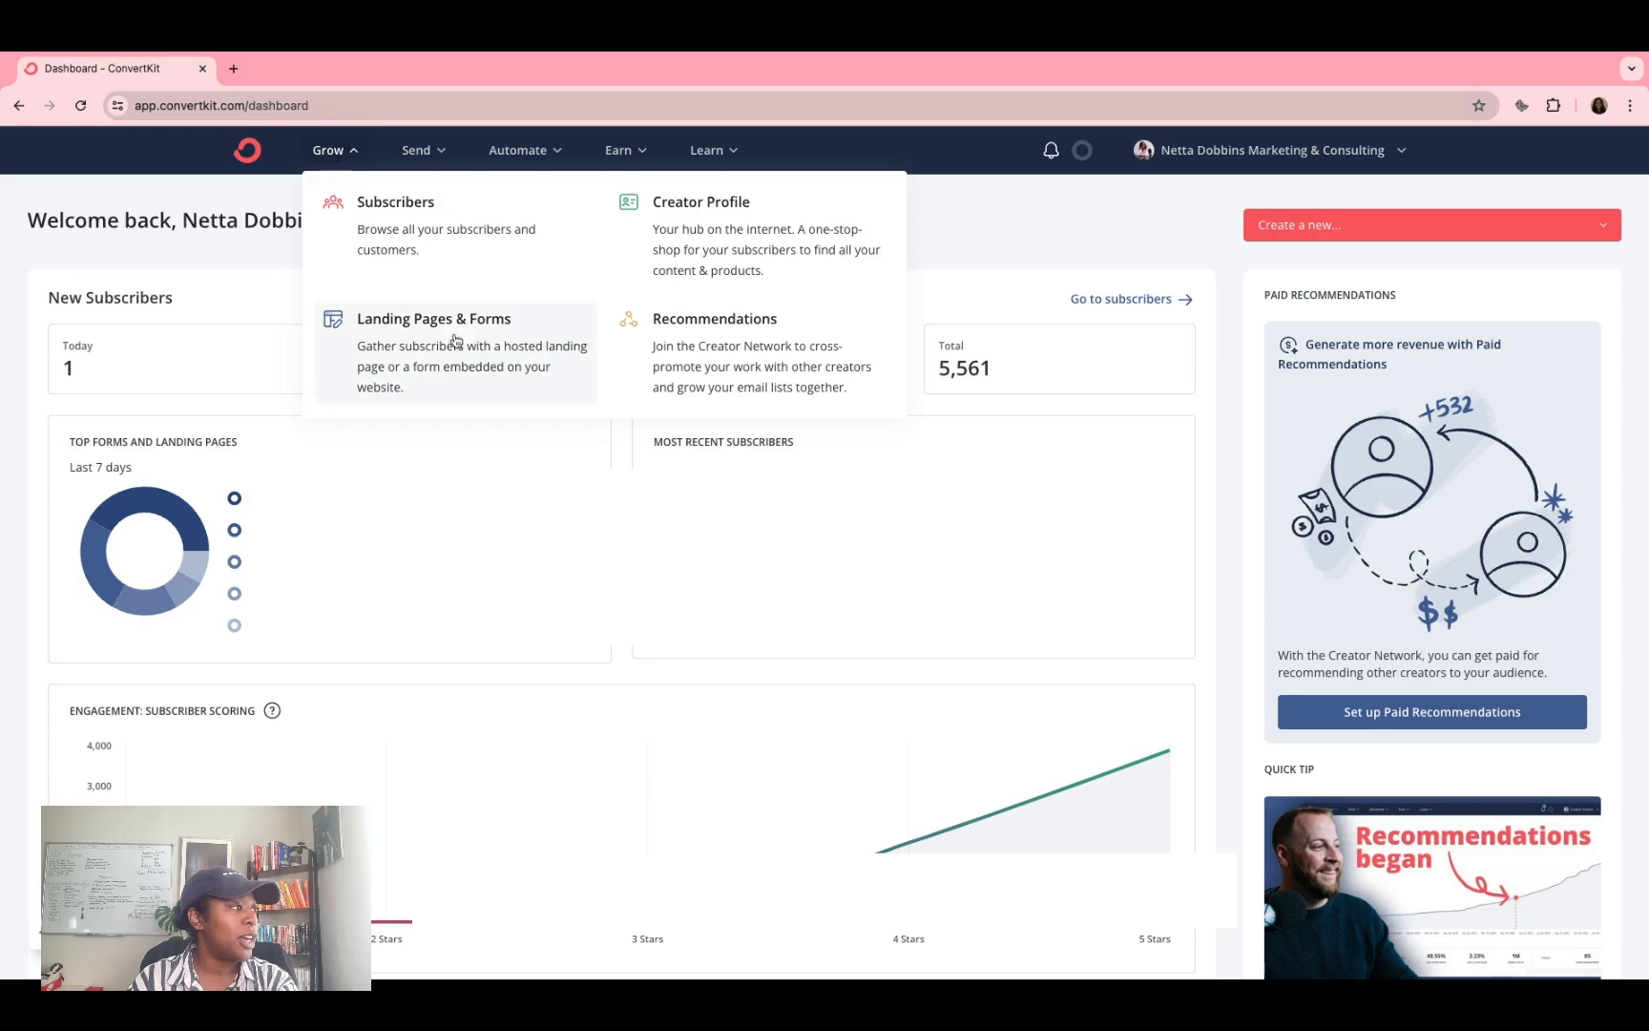
left_click(490, 379)
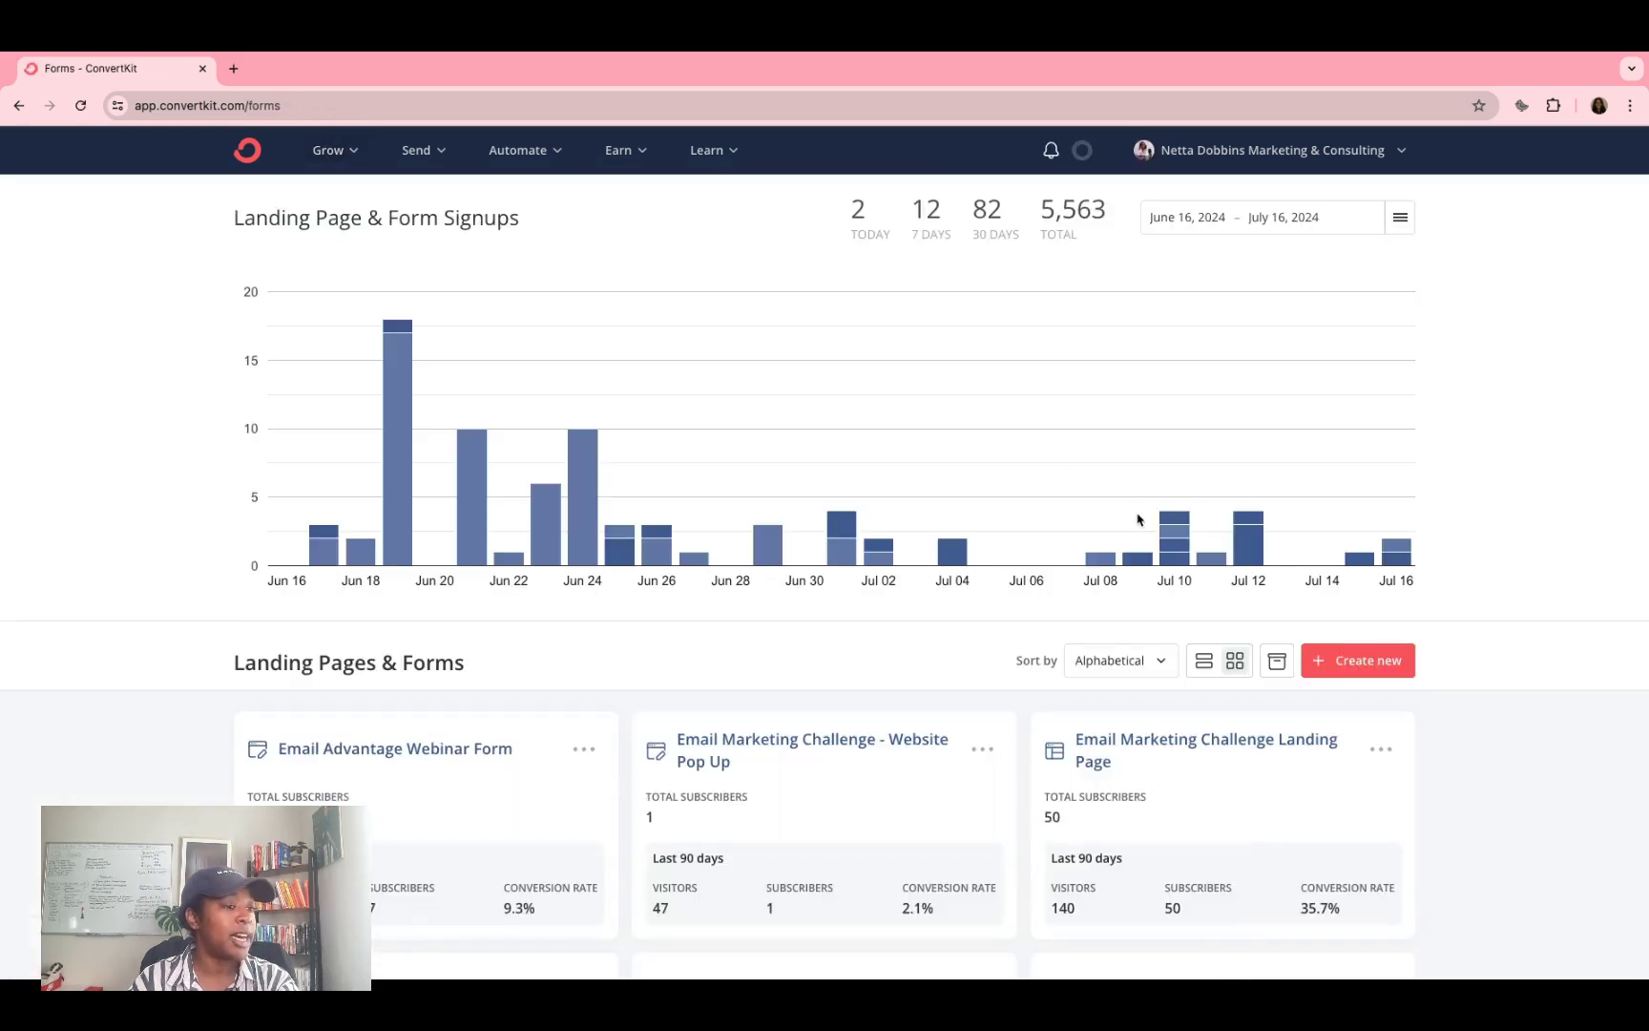
left_click(1371, 664)
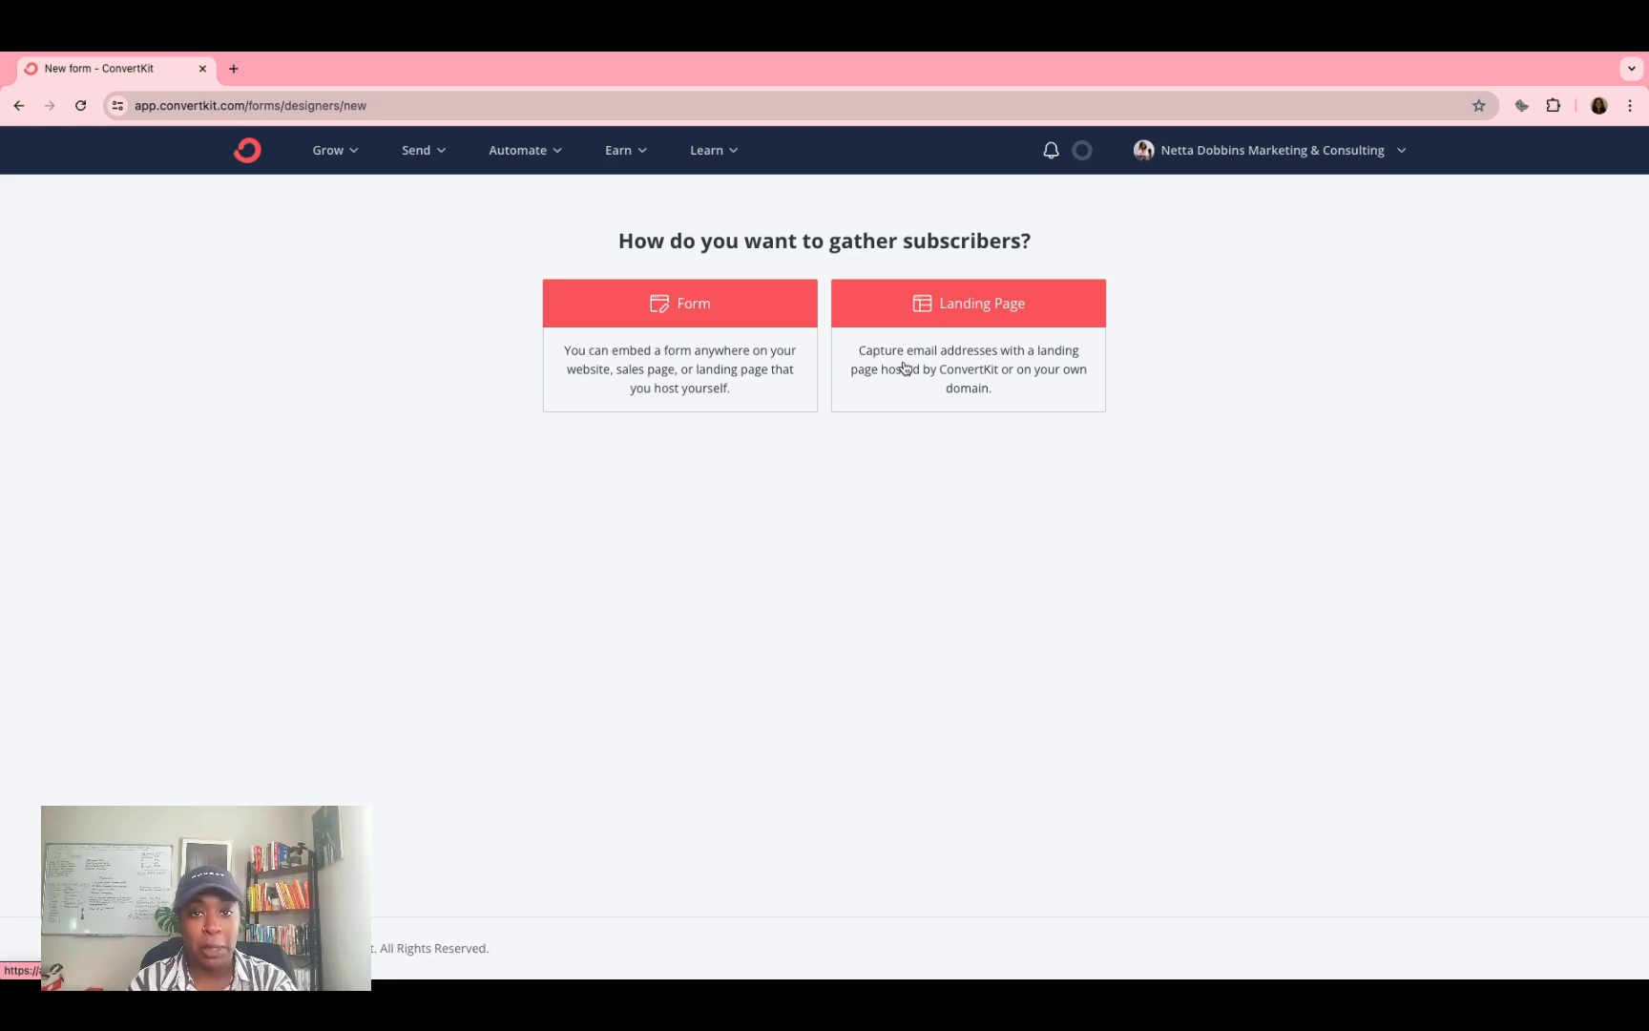
left_click(969, 310)
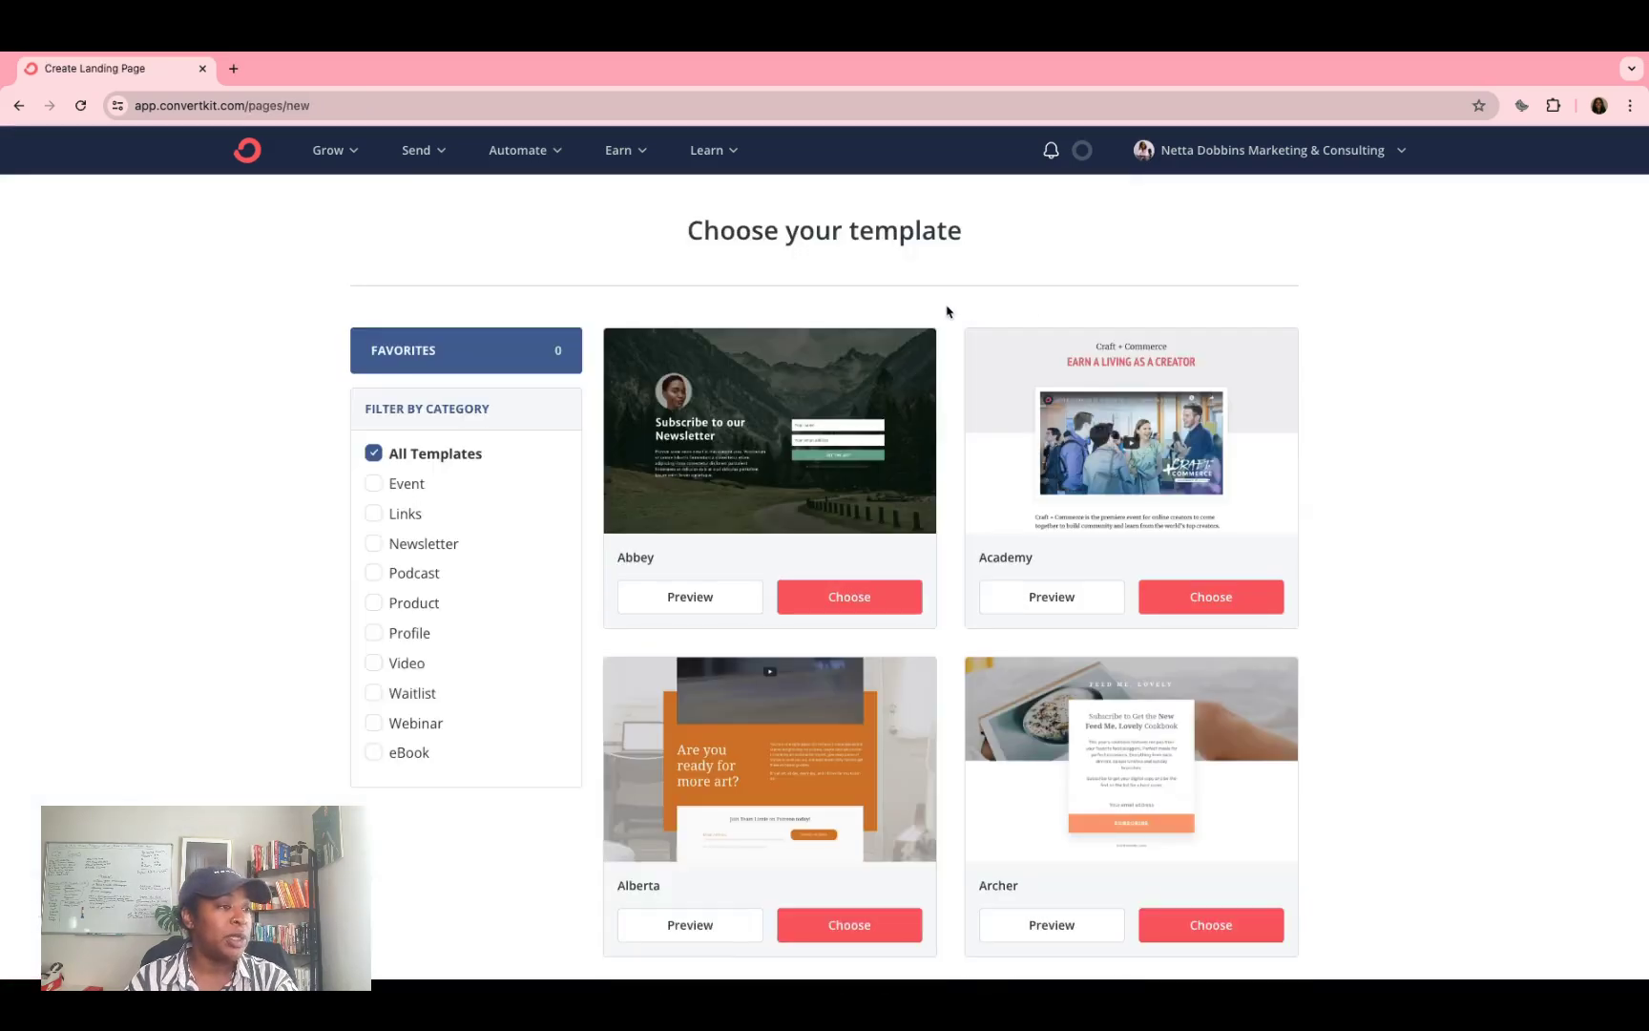
- Filter the template gallery to eBook and build the page from the Centennial template
scroll(987, 539, "down", 5)
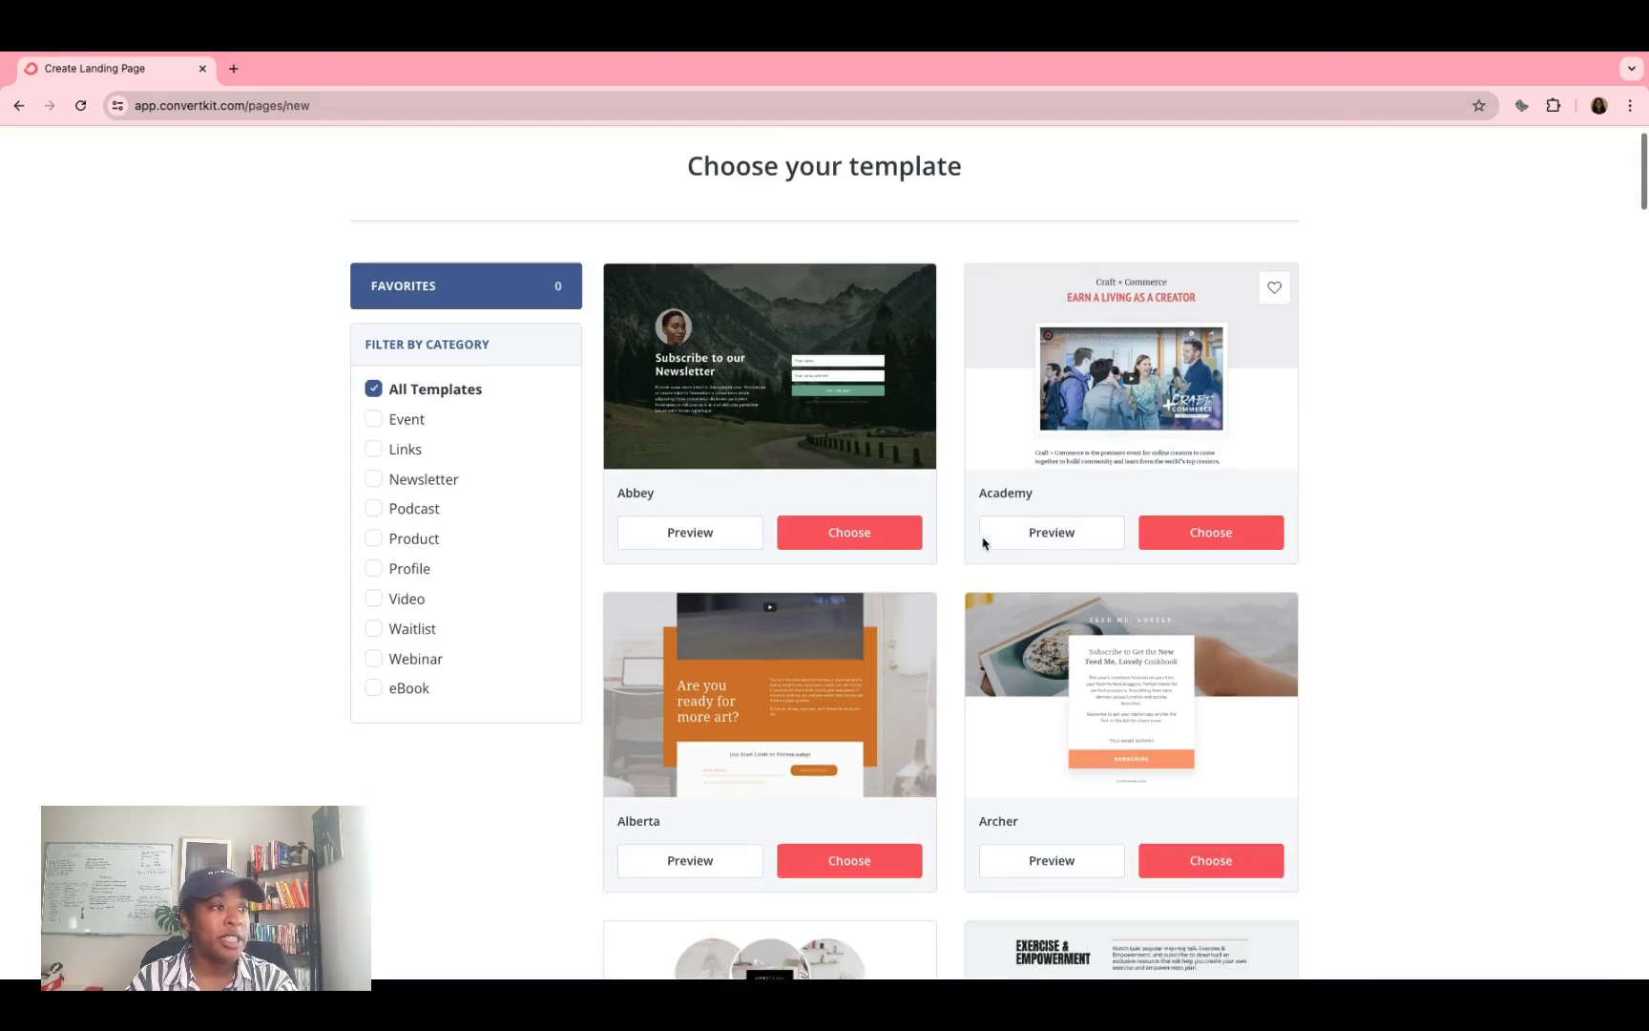
scroll(984, 542, "down", 5)
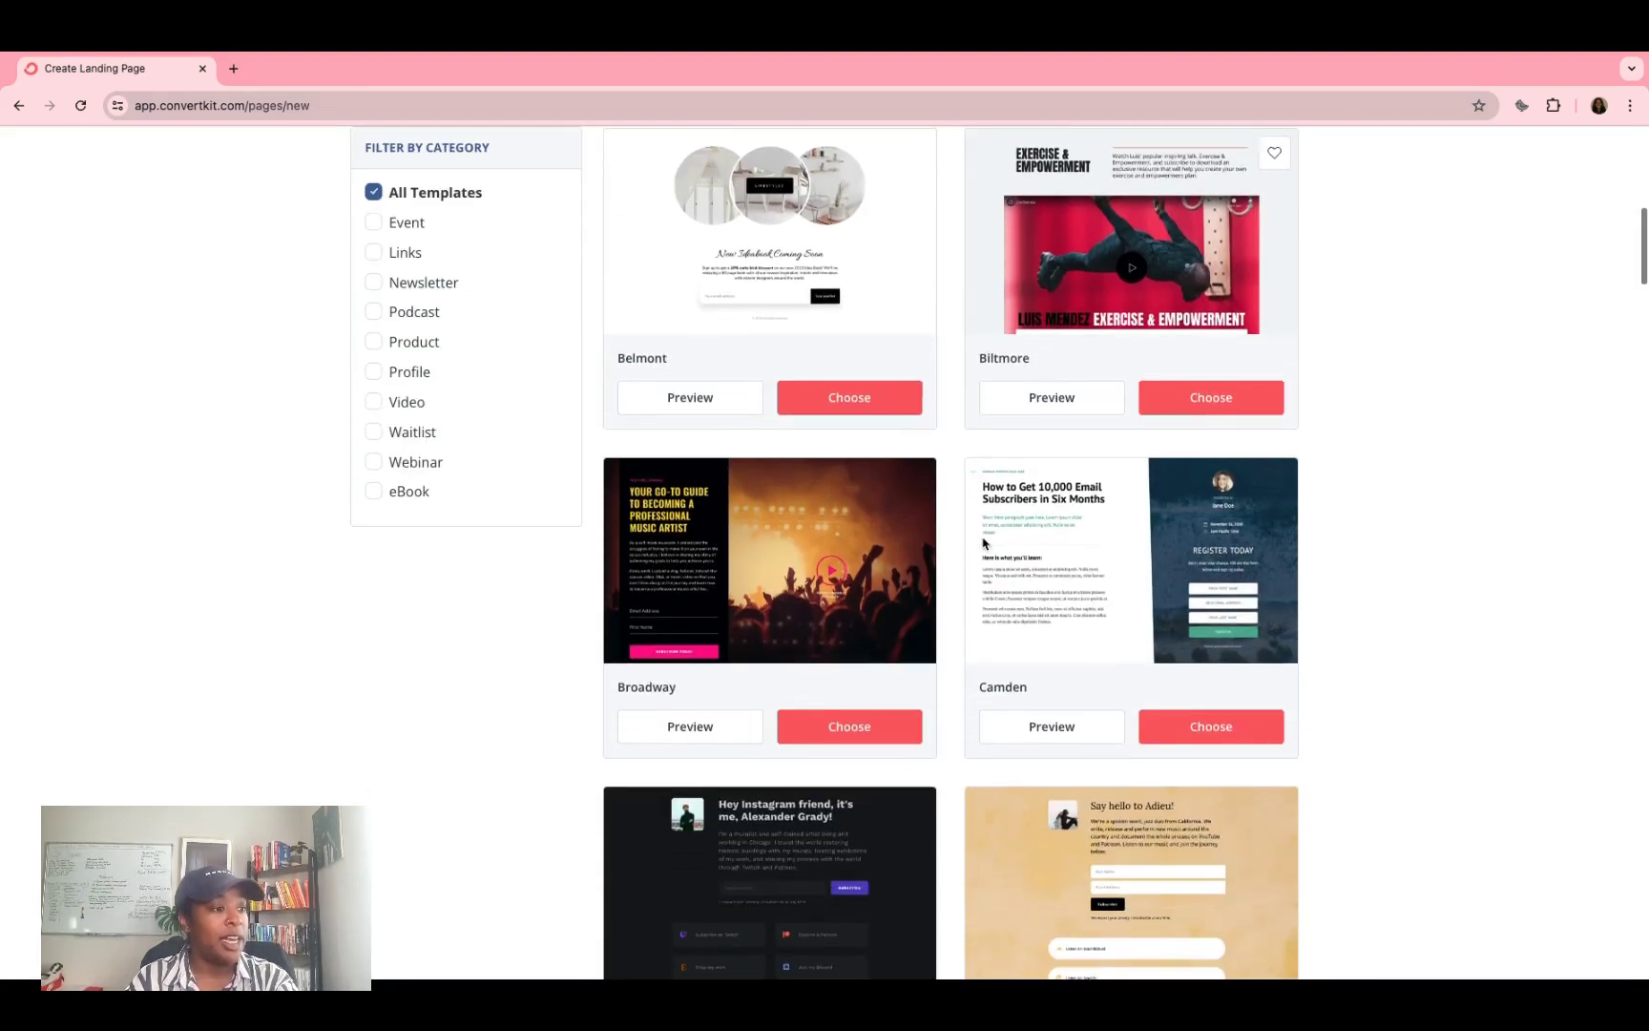
scroll(984, 542, "down", 7)
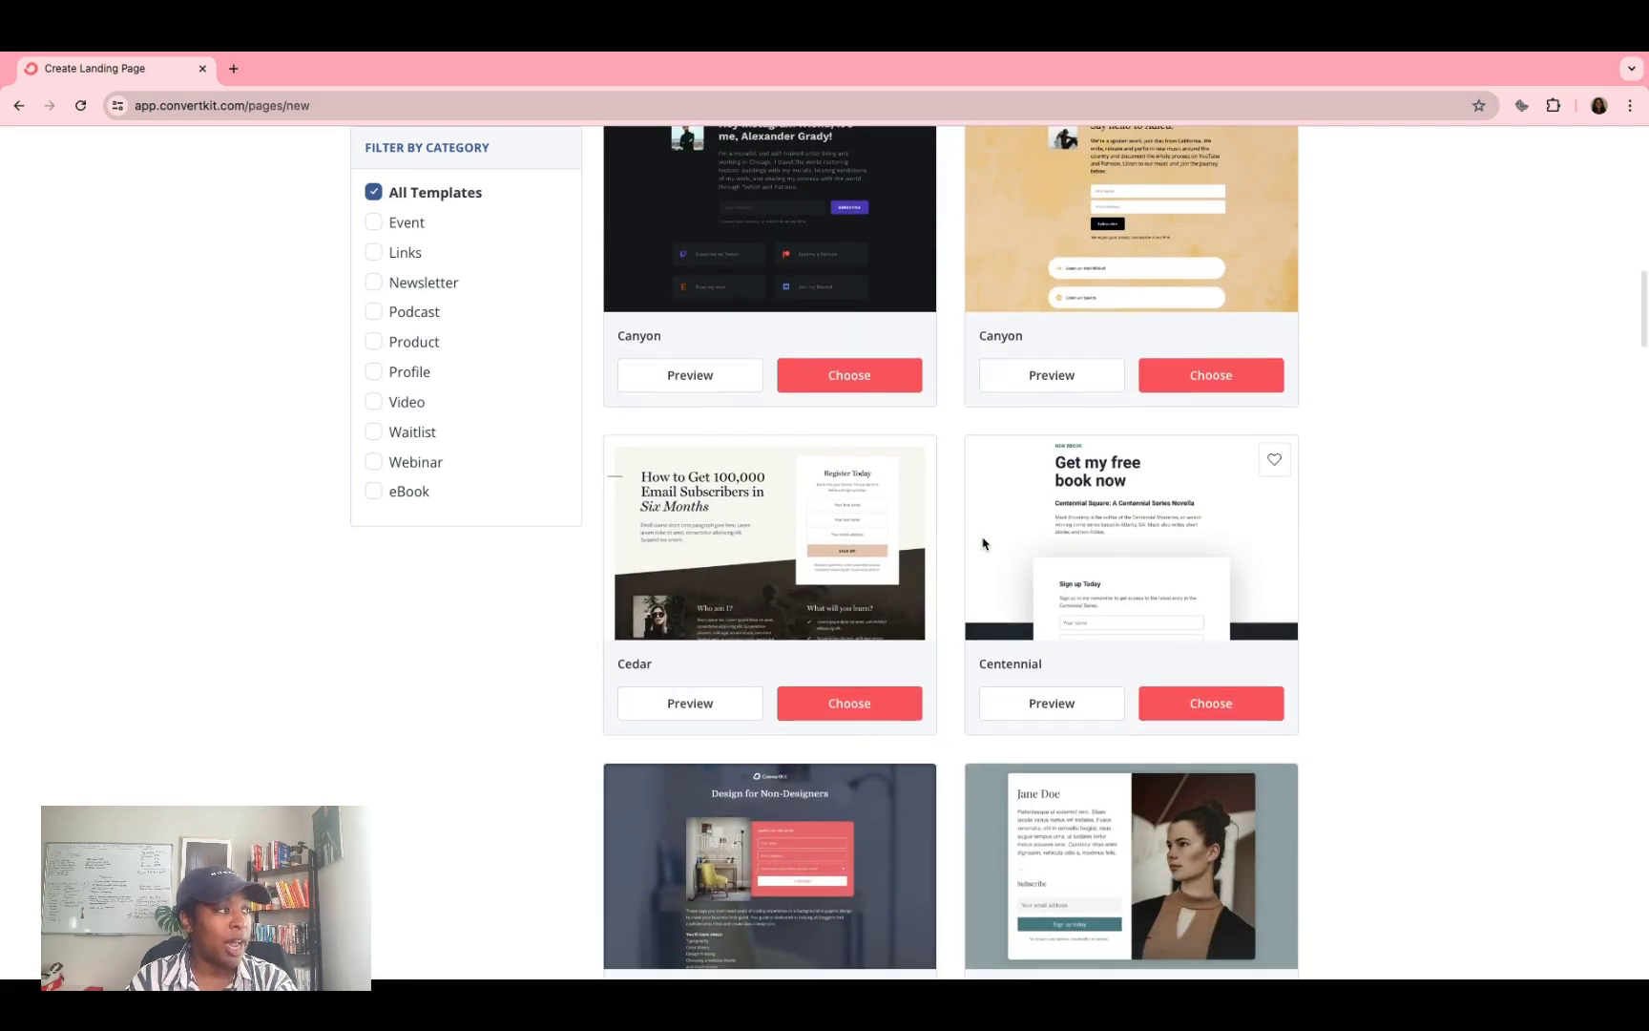
scroll(983, 543, "up", 9)
scroll(983, 543, "up", 10)
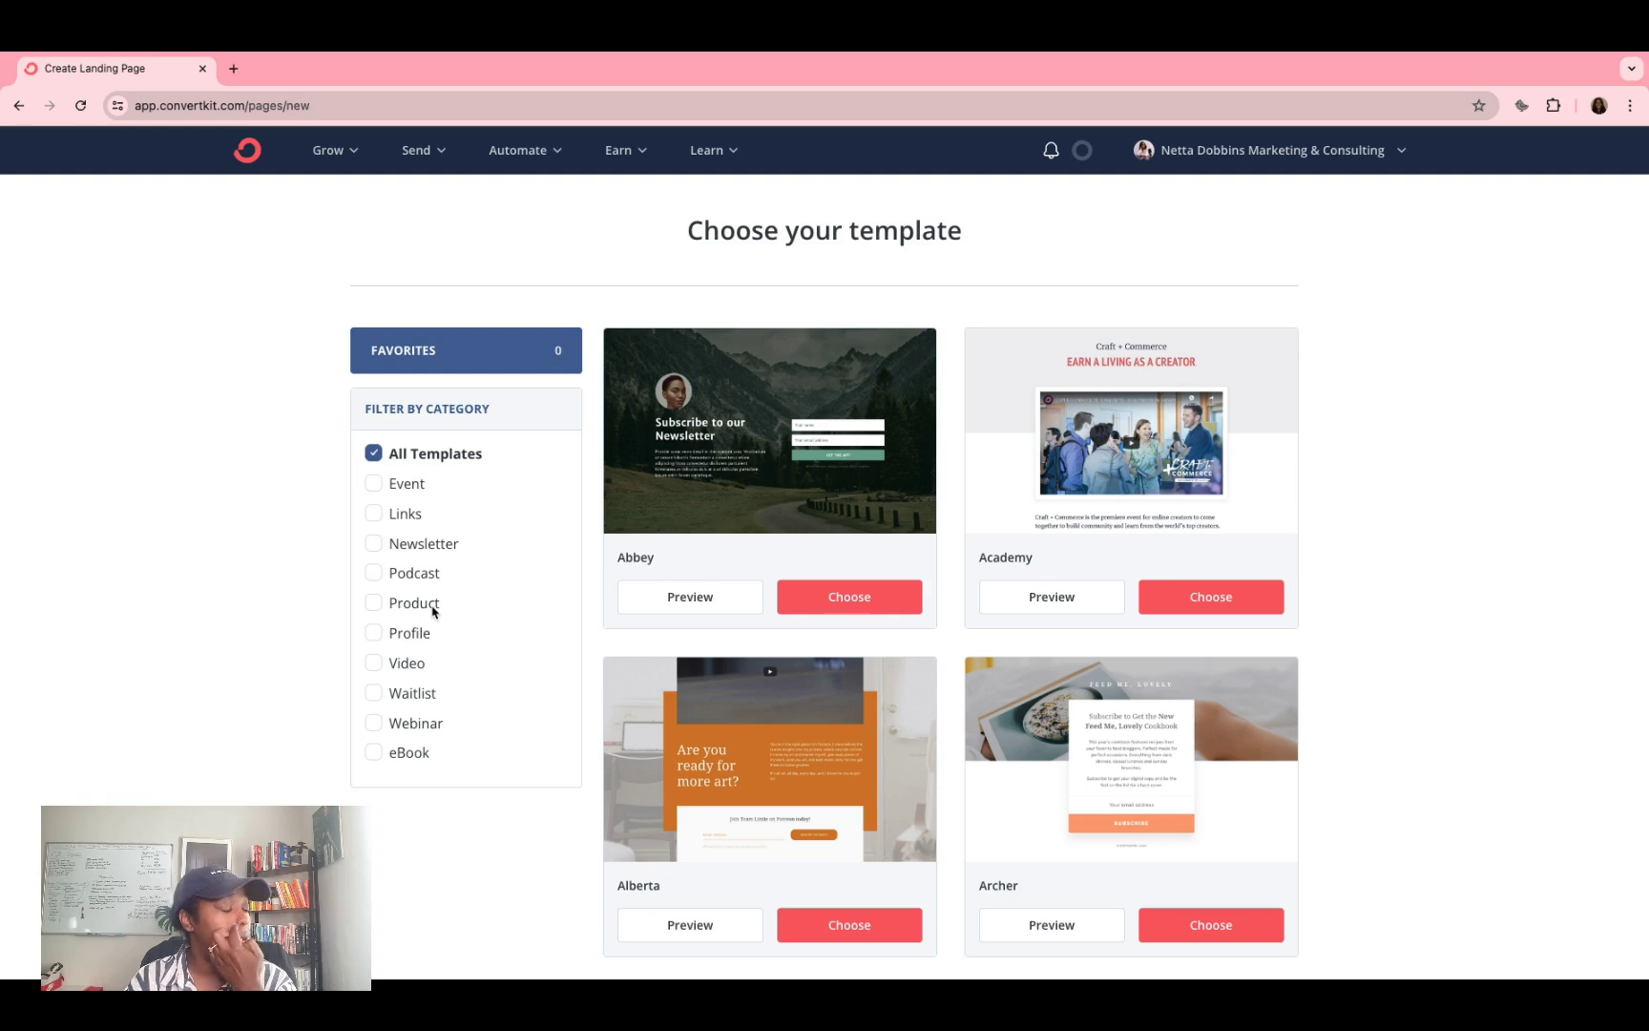
left_click(376, 756)
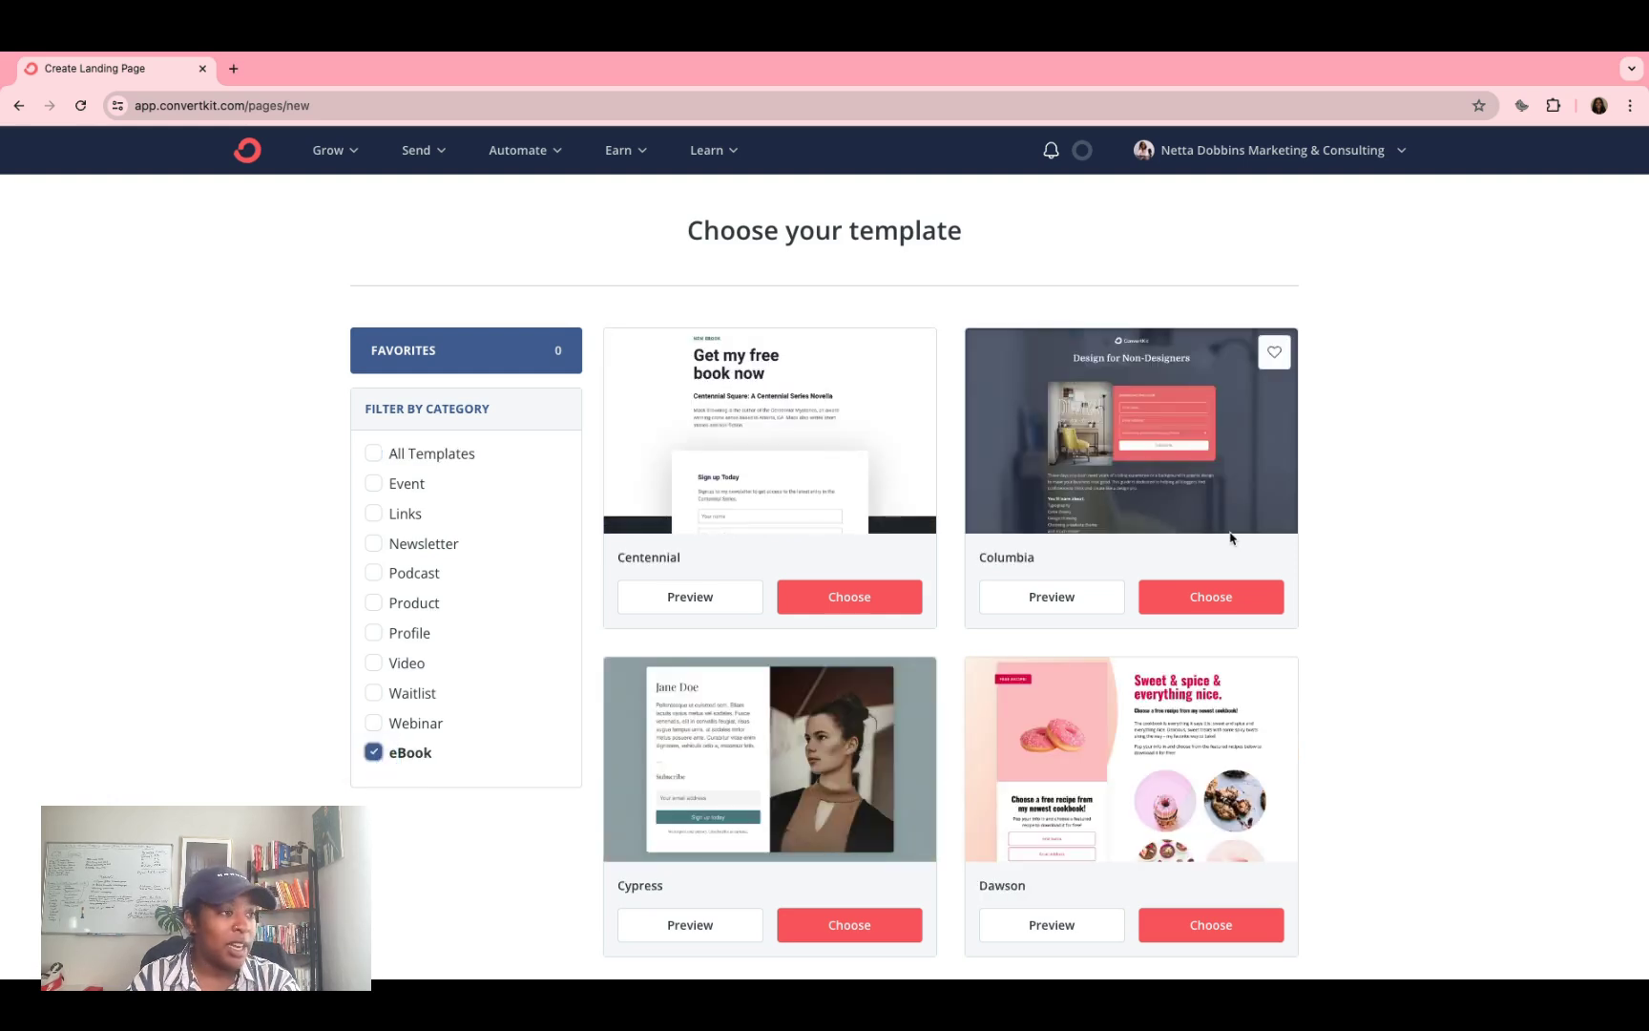
left_click(846, 614)
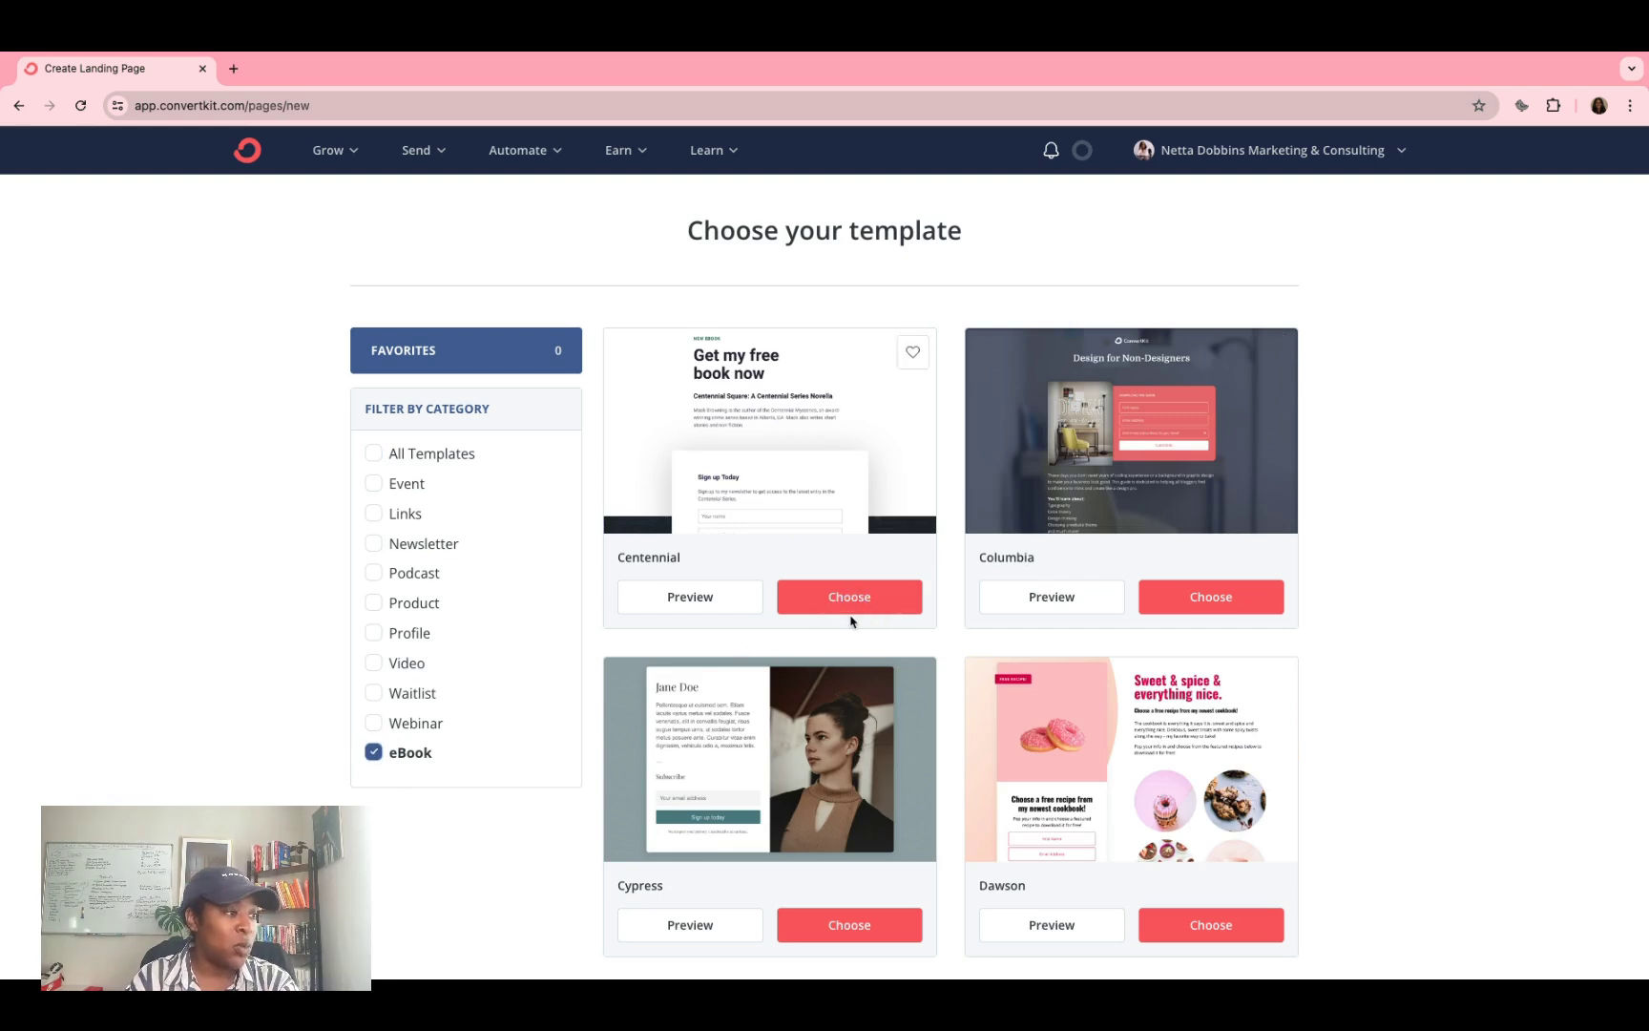
left_click(845, 602)
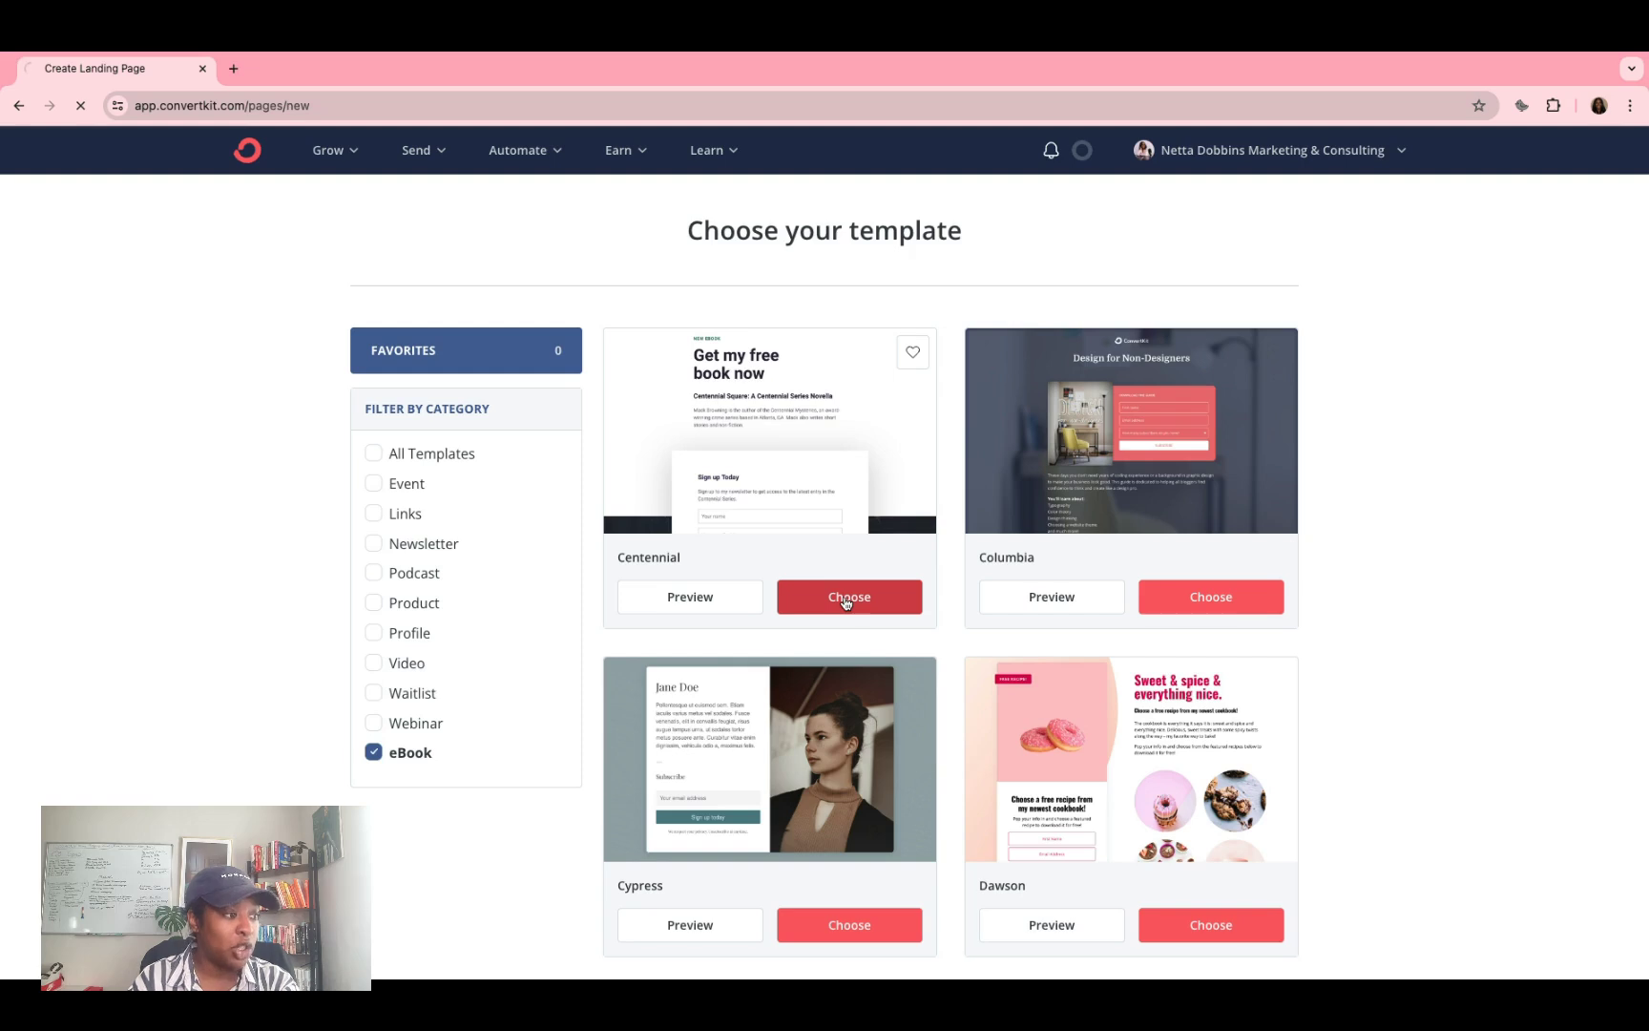
left_click(846, 602)
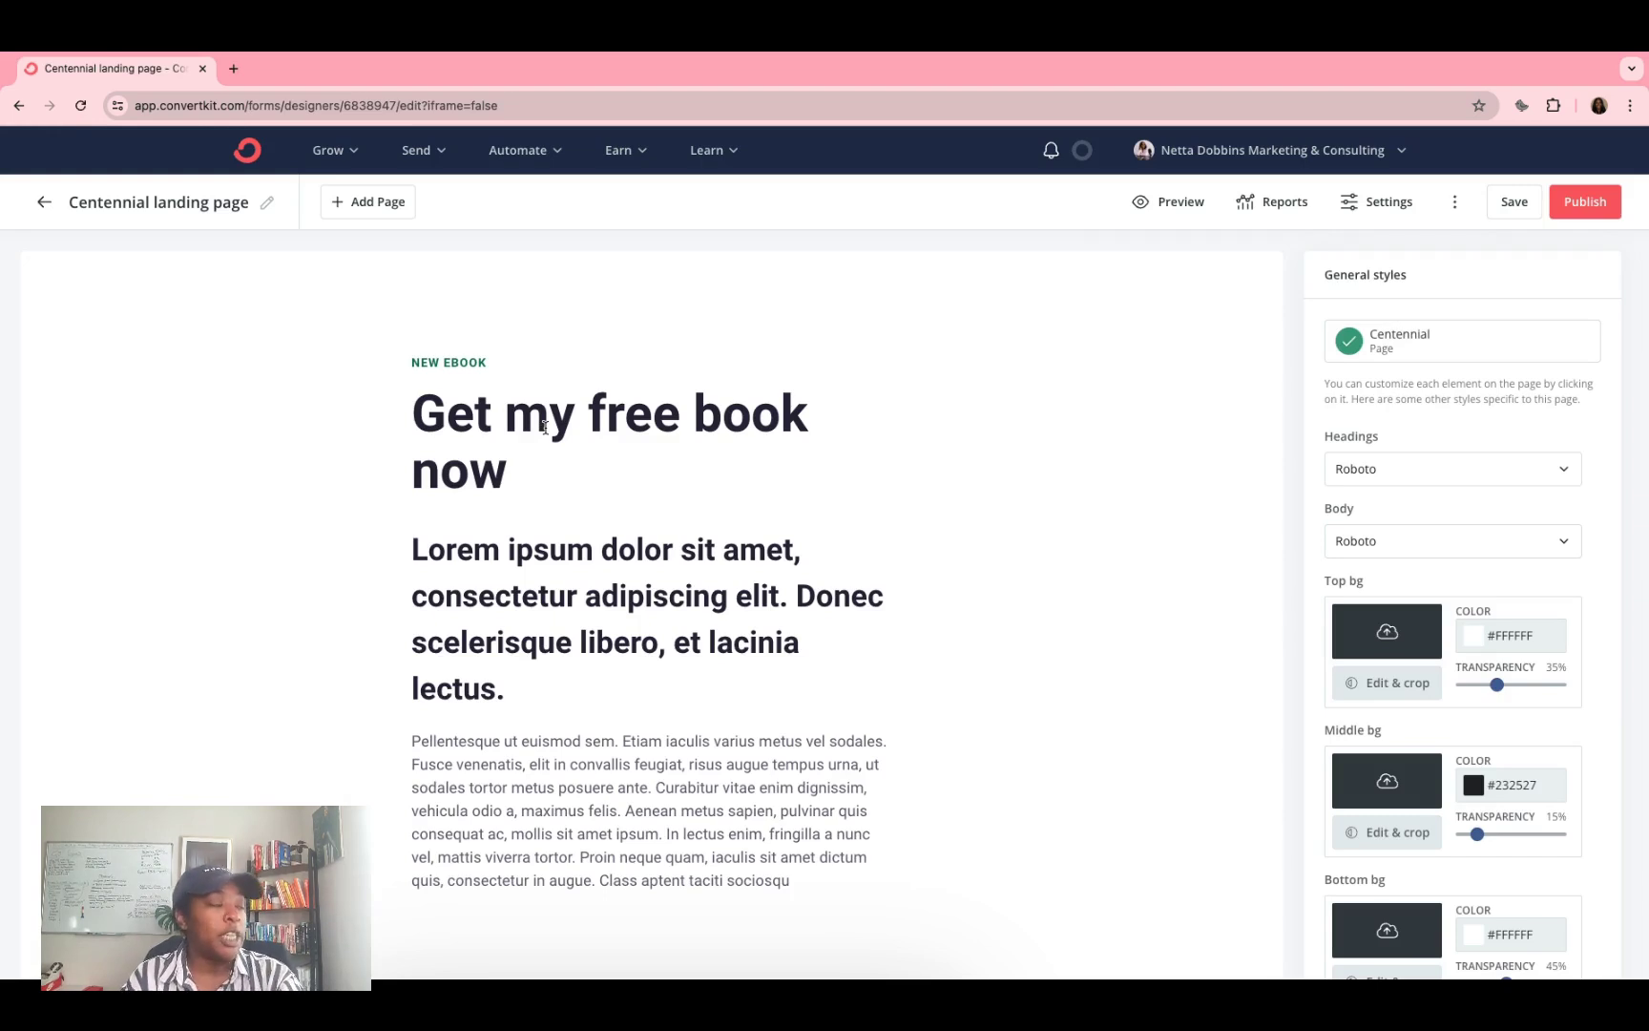
- Replace EBOOK in the preheader with LEAD GEN so it reads NEW LEAD GEN
left_click(458, 364)
double_click(455, 362)
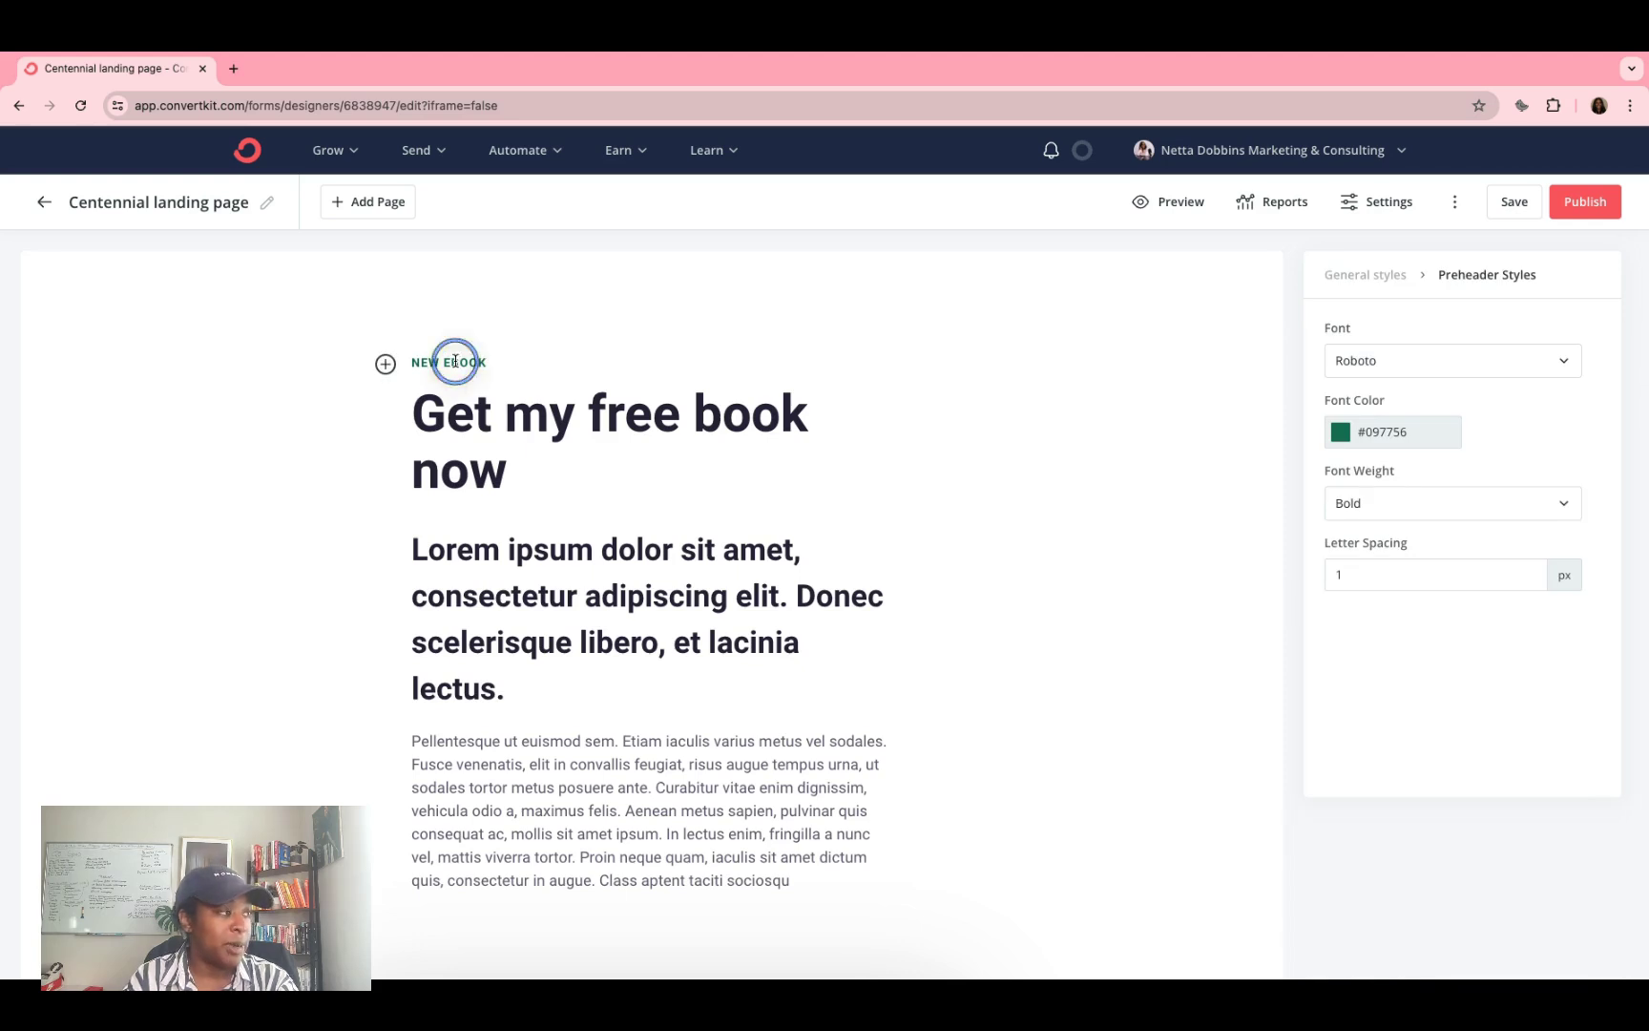
left_click(411, 364)
left_click(508, 364)
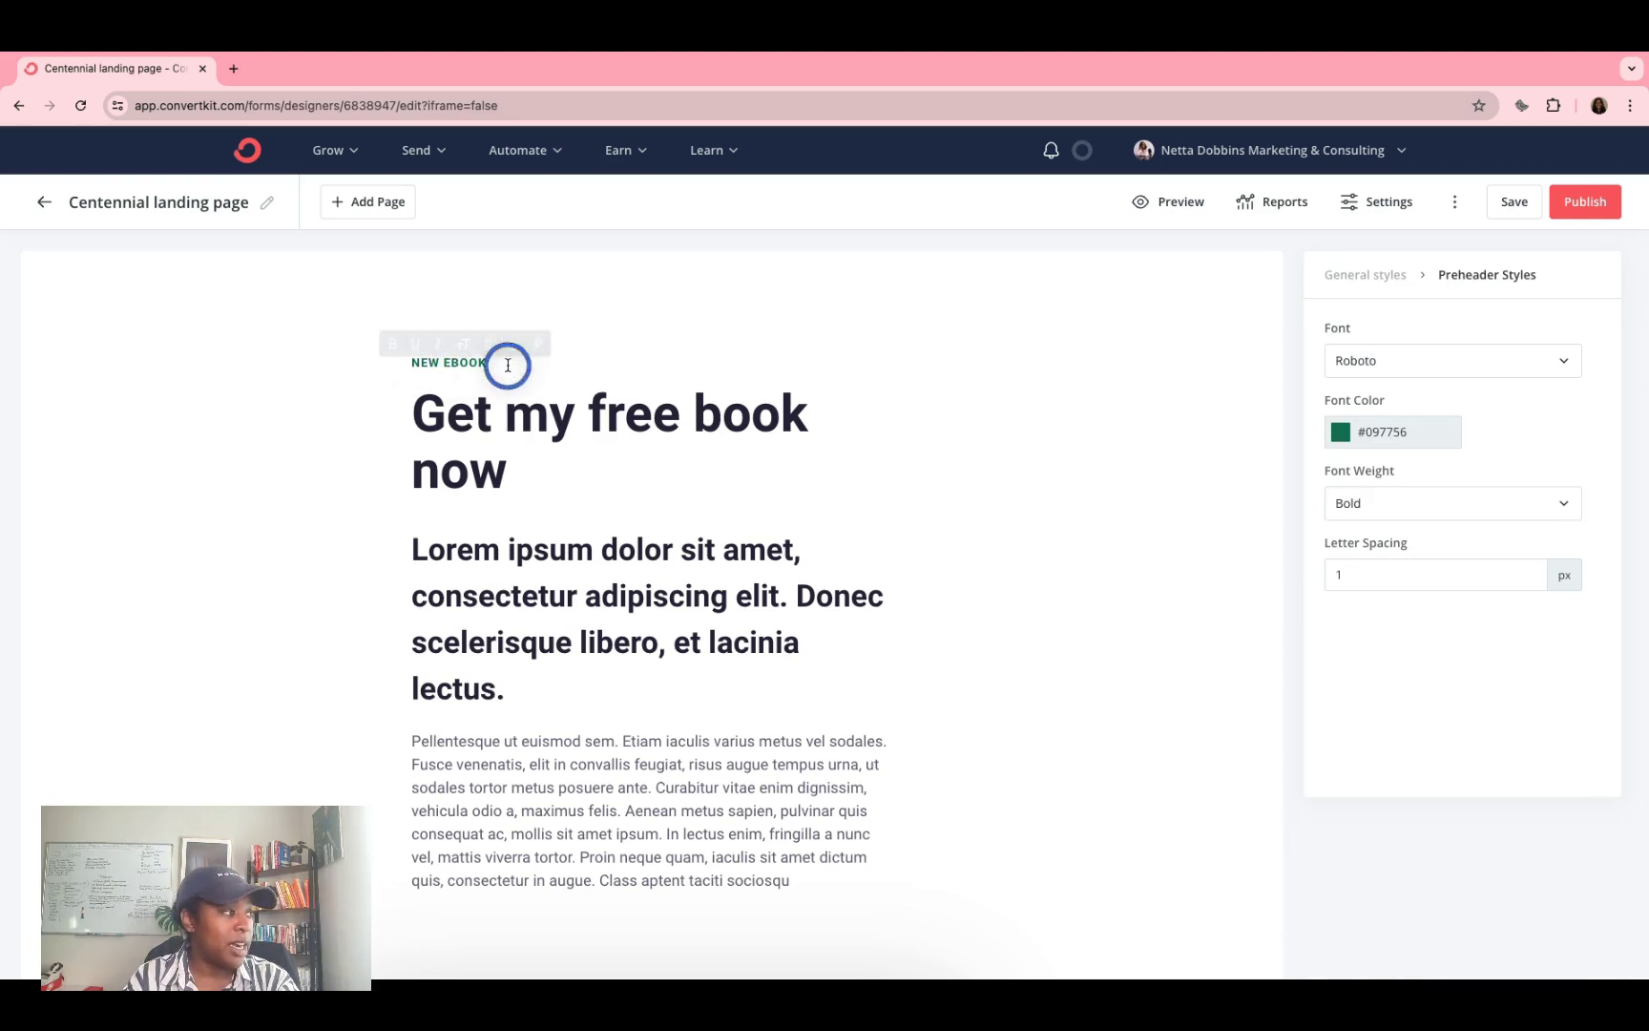
double_click(460, 362)
double_click(468, 362)
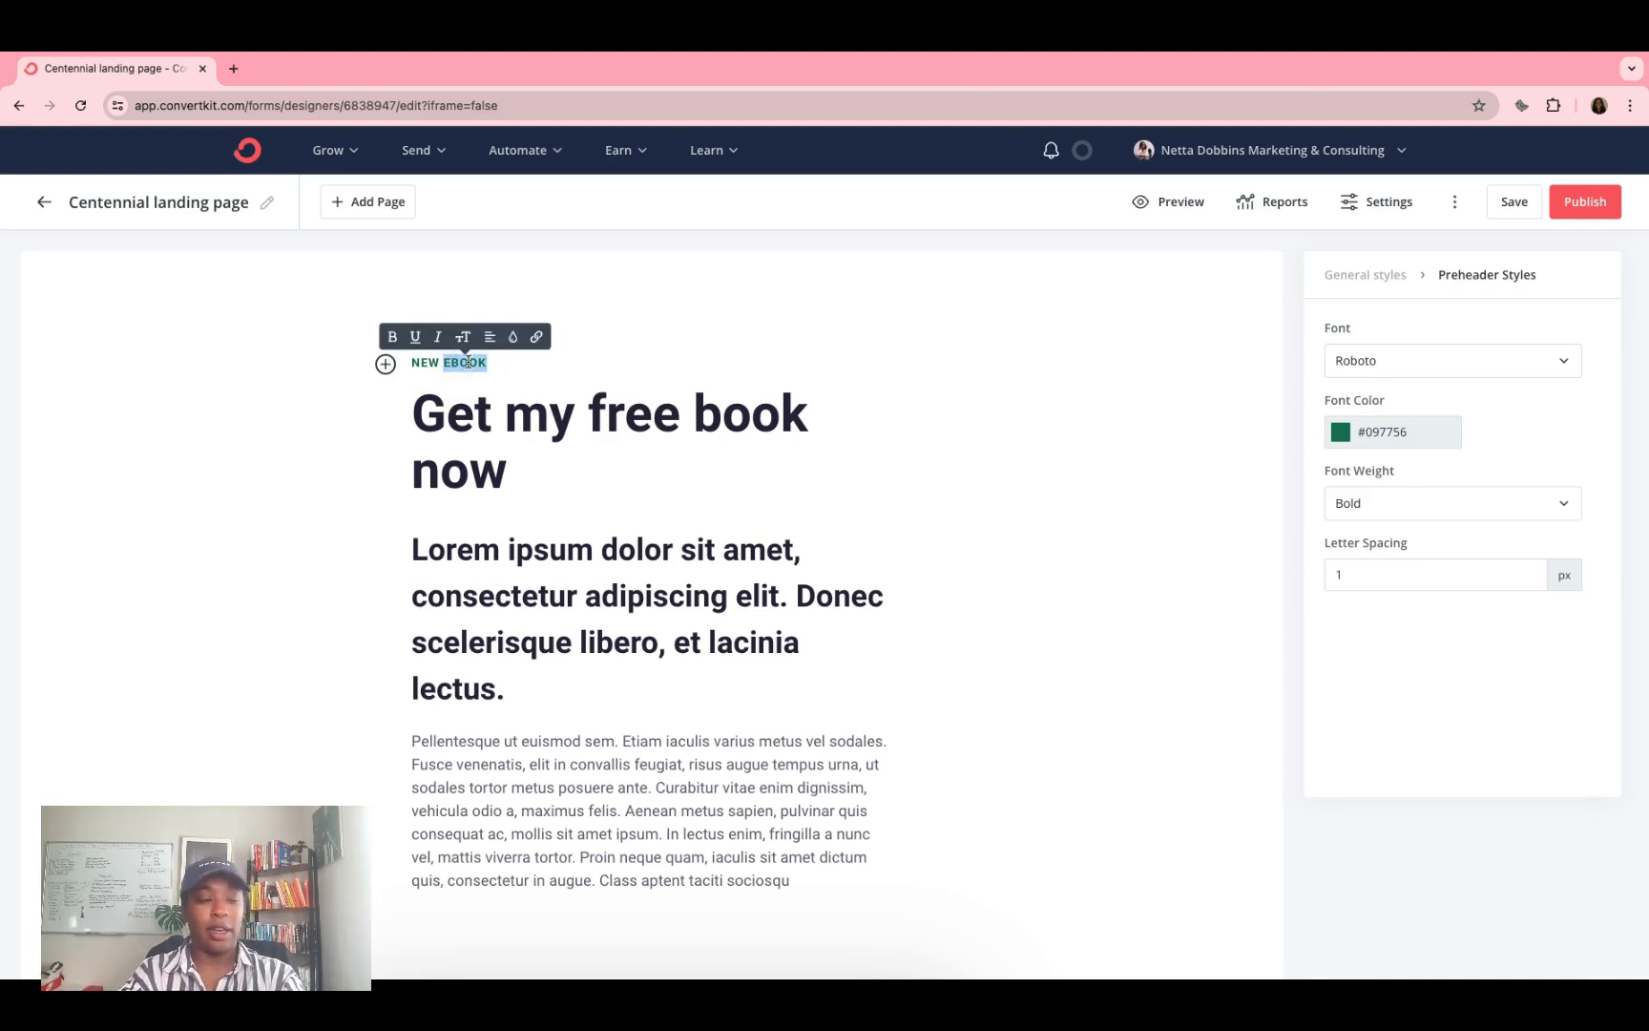
type("LEAD GEN")
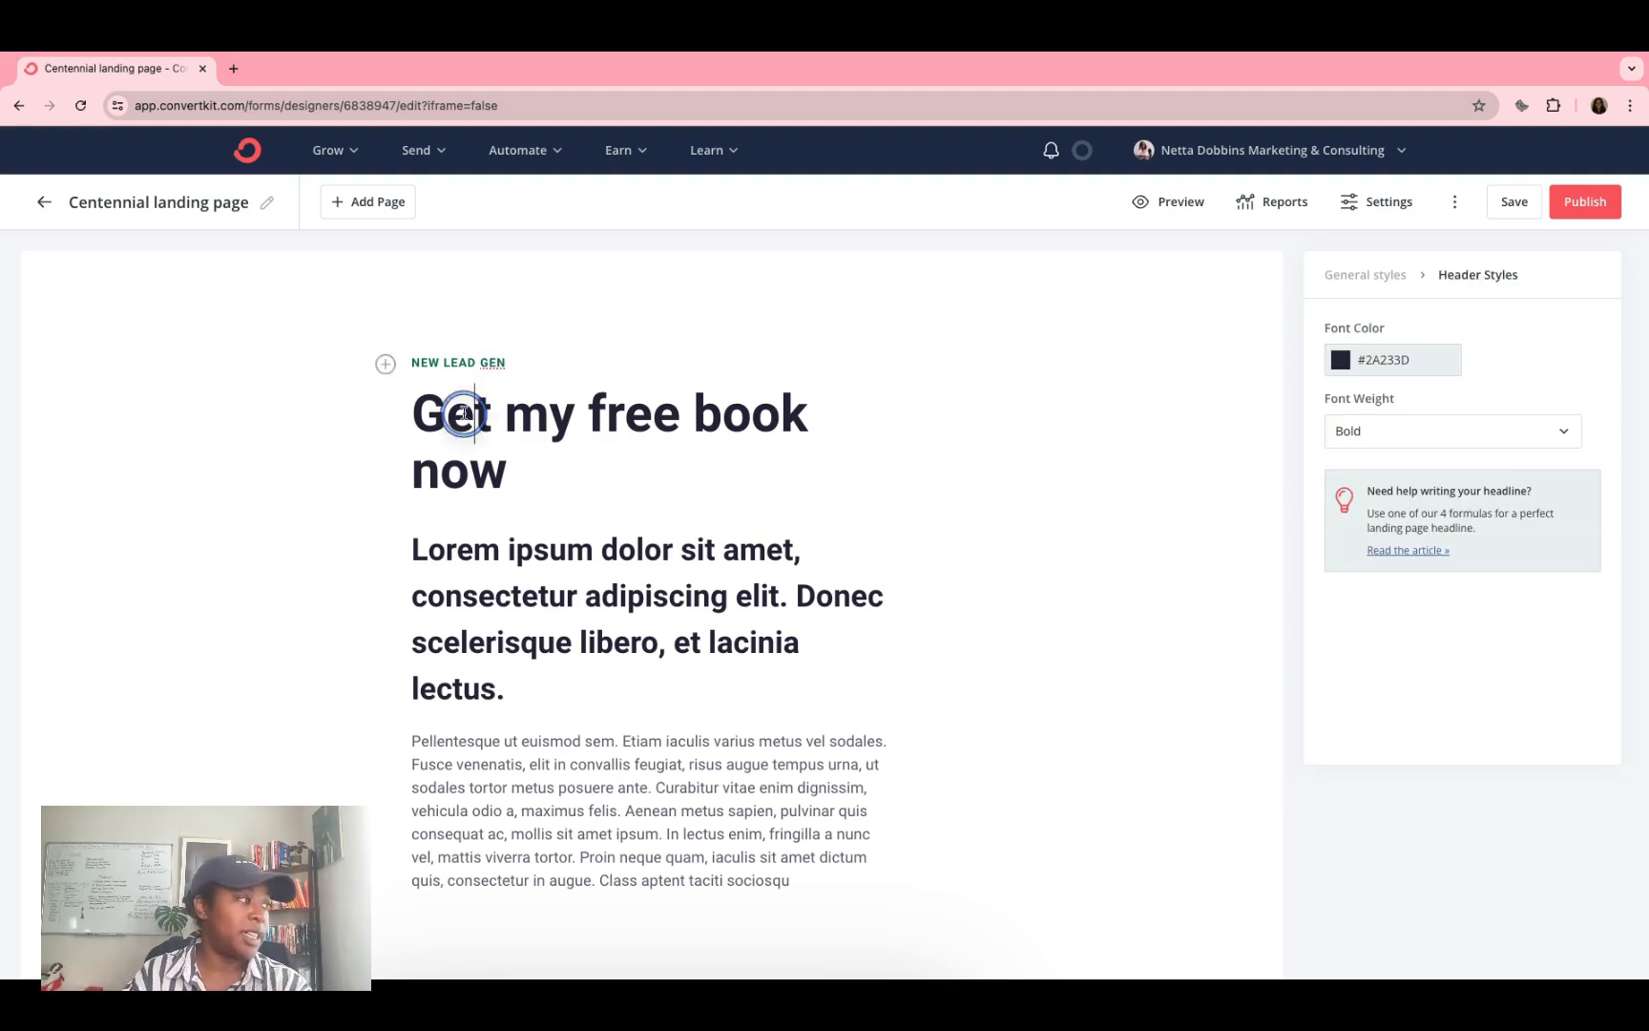
- Change the headline to 'Get My Free Gift Guide'
triple_click(430, 415)
type("Get ")
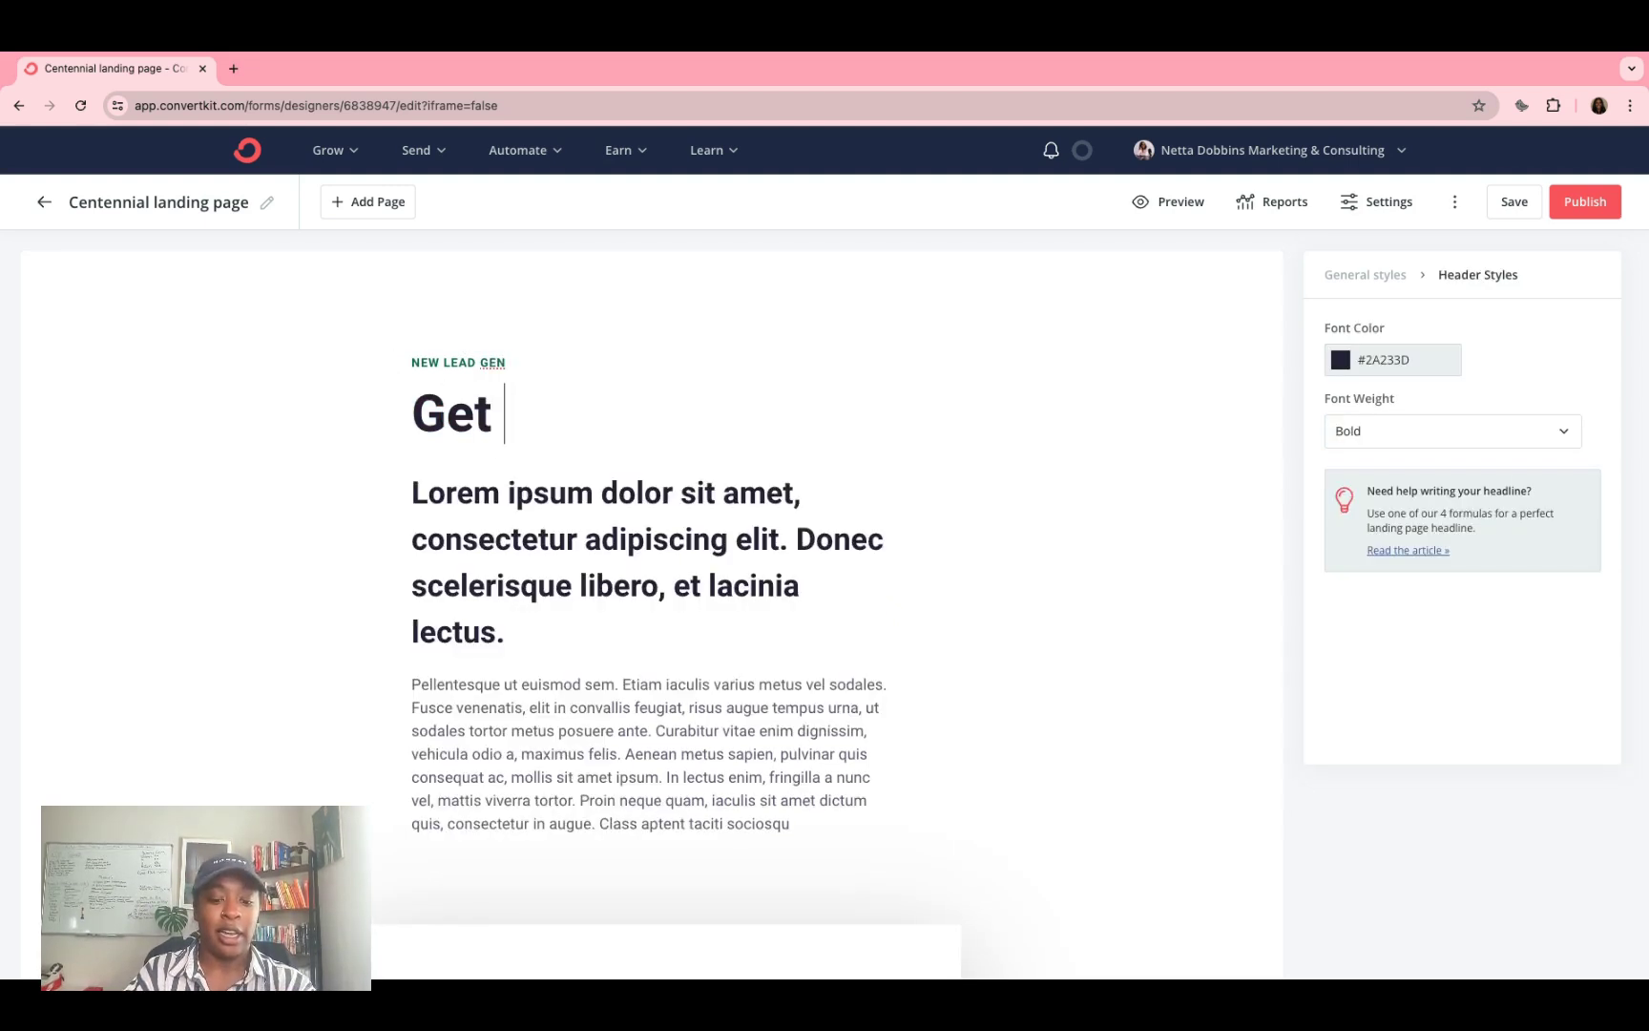
type("My Free Gift Guide")
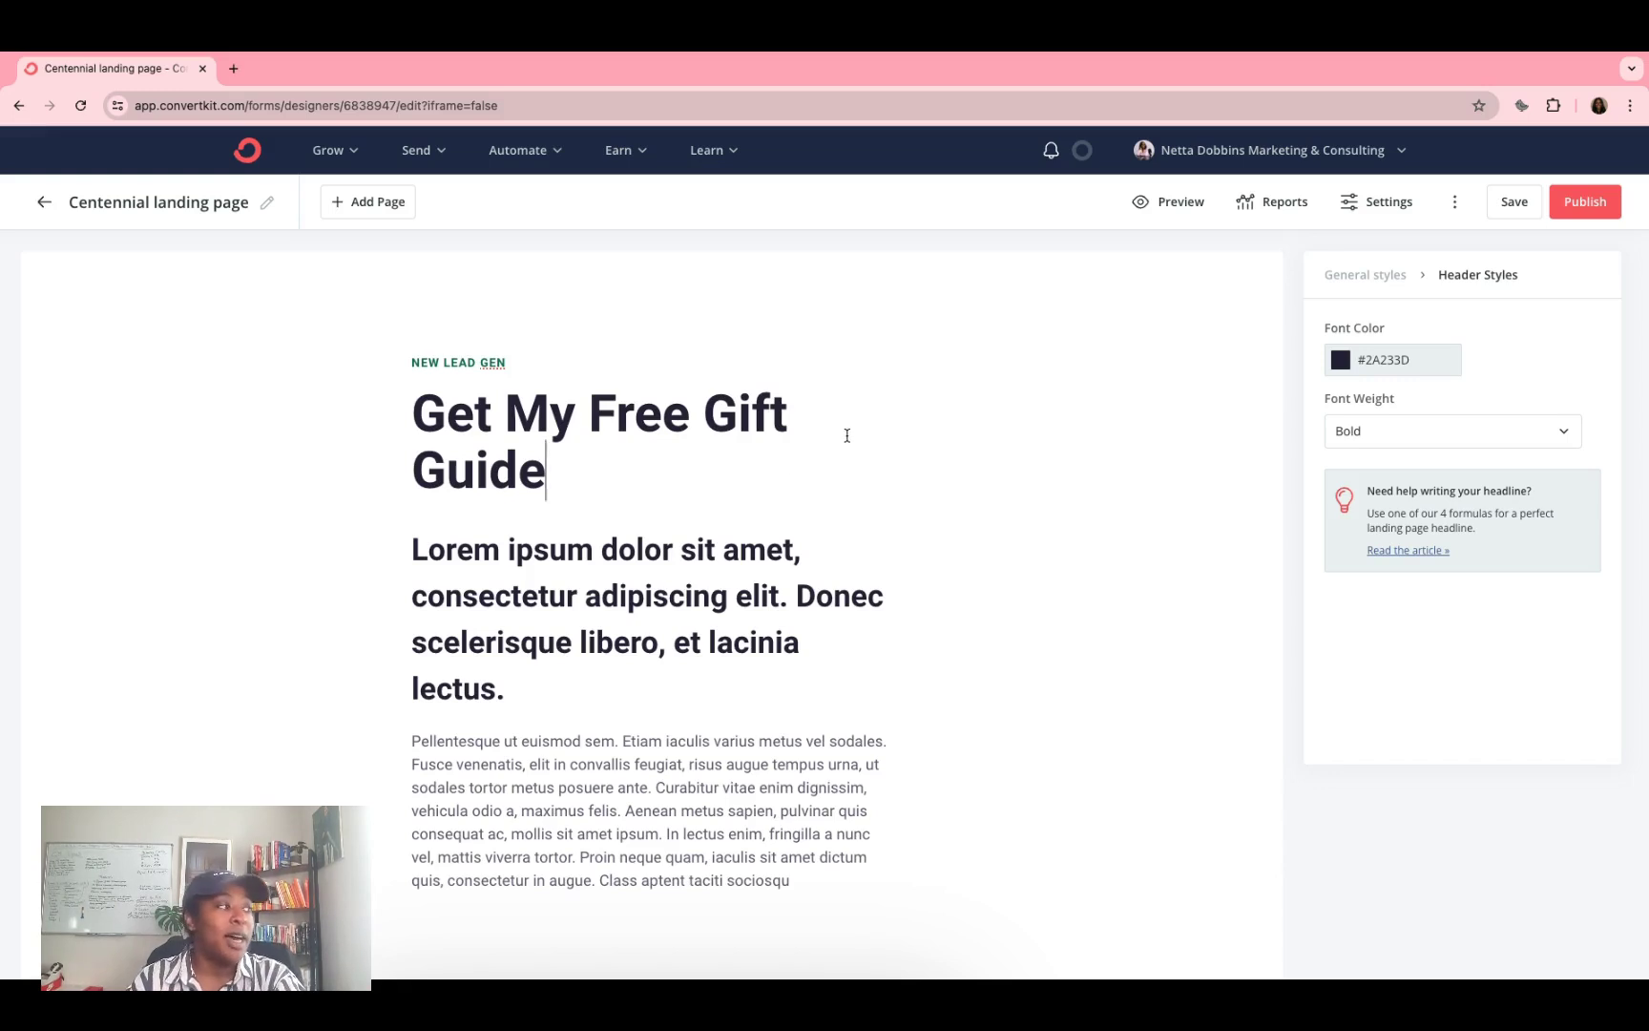
scroll(806, 542, "down", 6)
- Add a new blank field below the Email Address field on the sign-up form
scroll(806, 542, "down", 1)
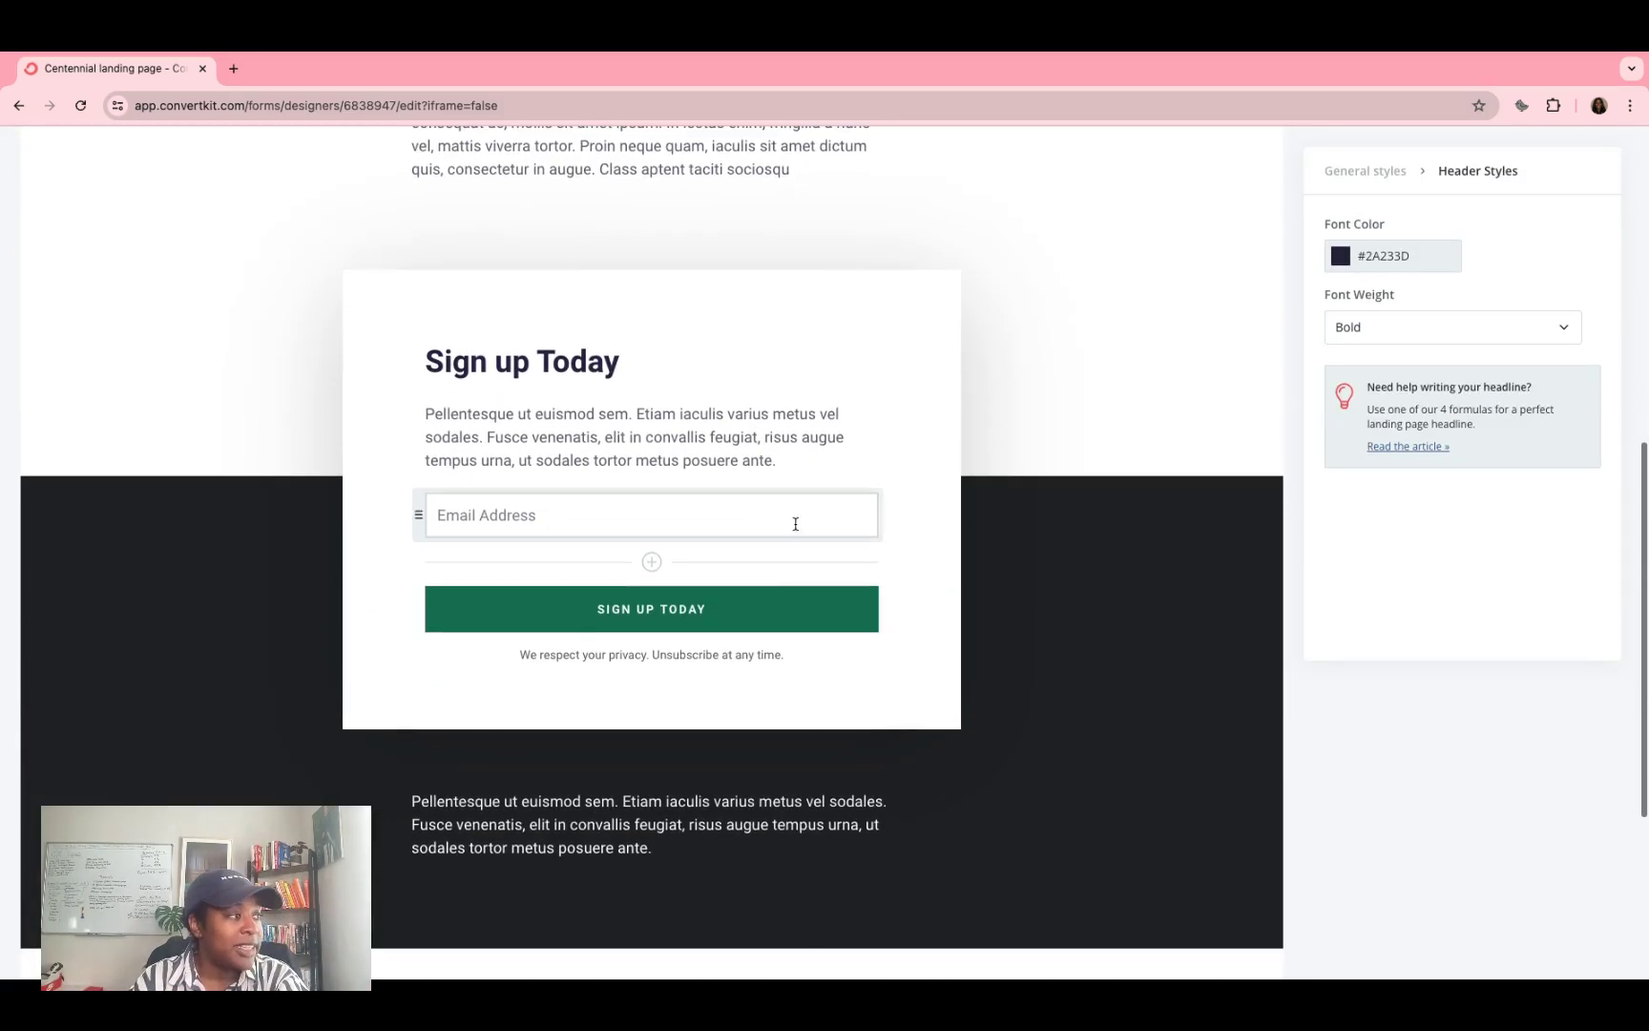
left_click(683, 517)
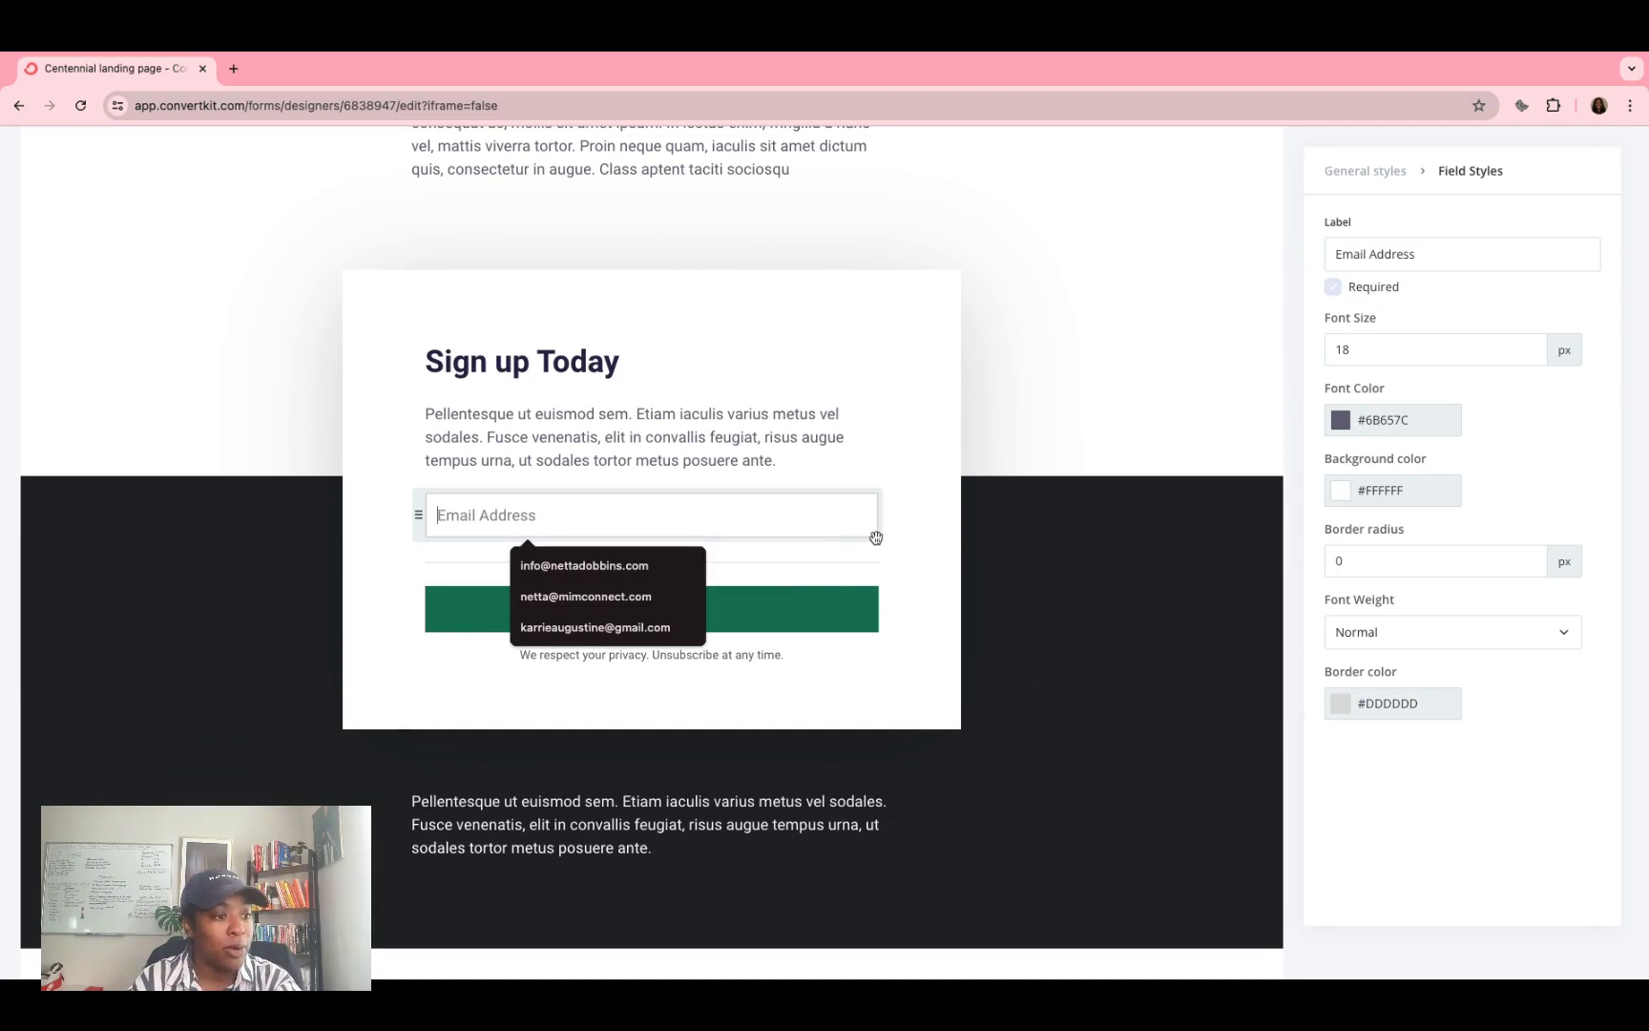
left_click(641, 423)
left_click(600, 506)
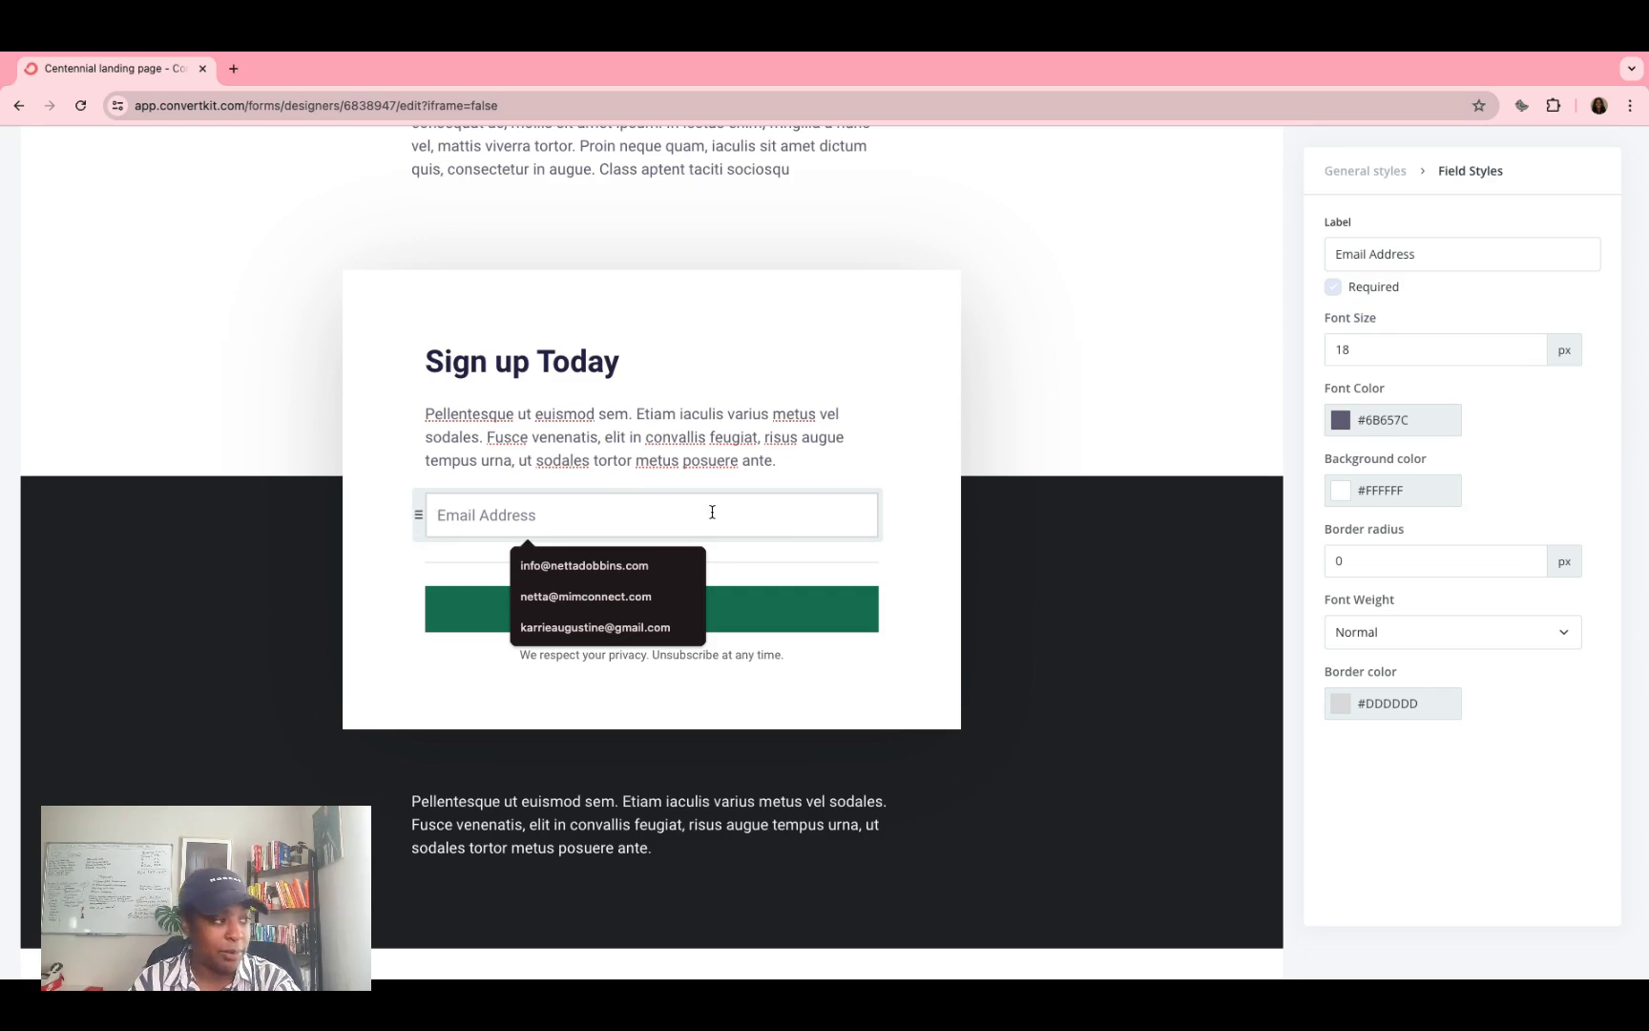
left_click(805, 570)
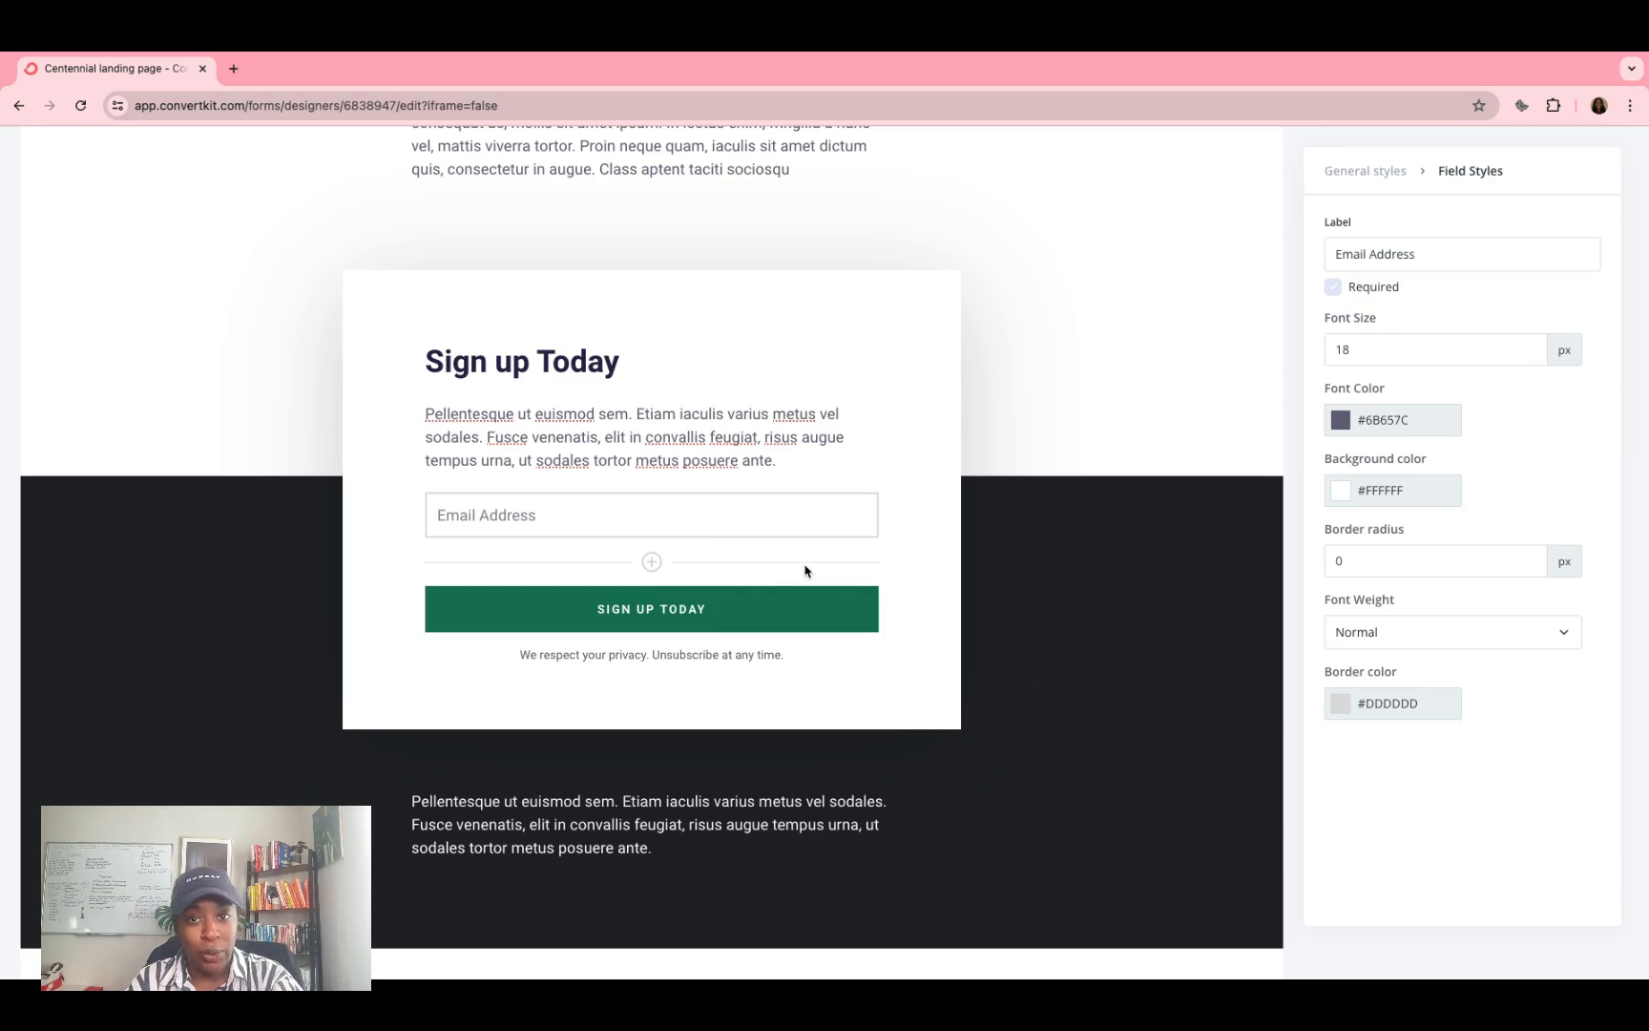
left_click(652, 561)
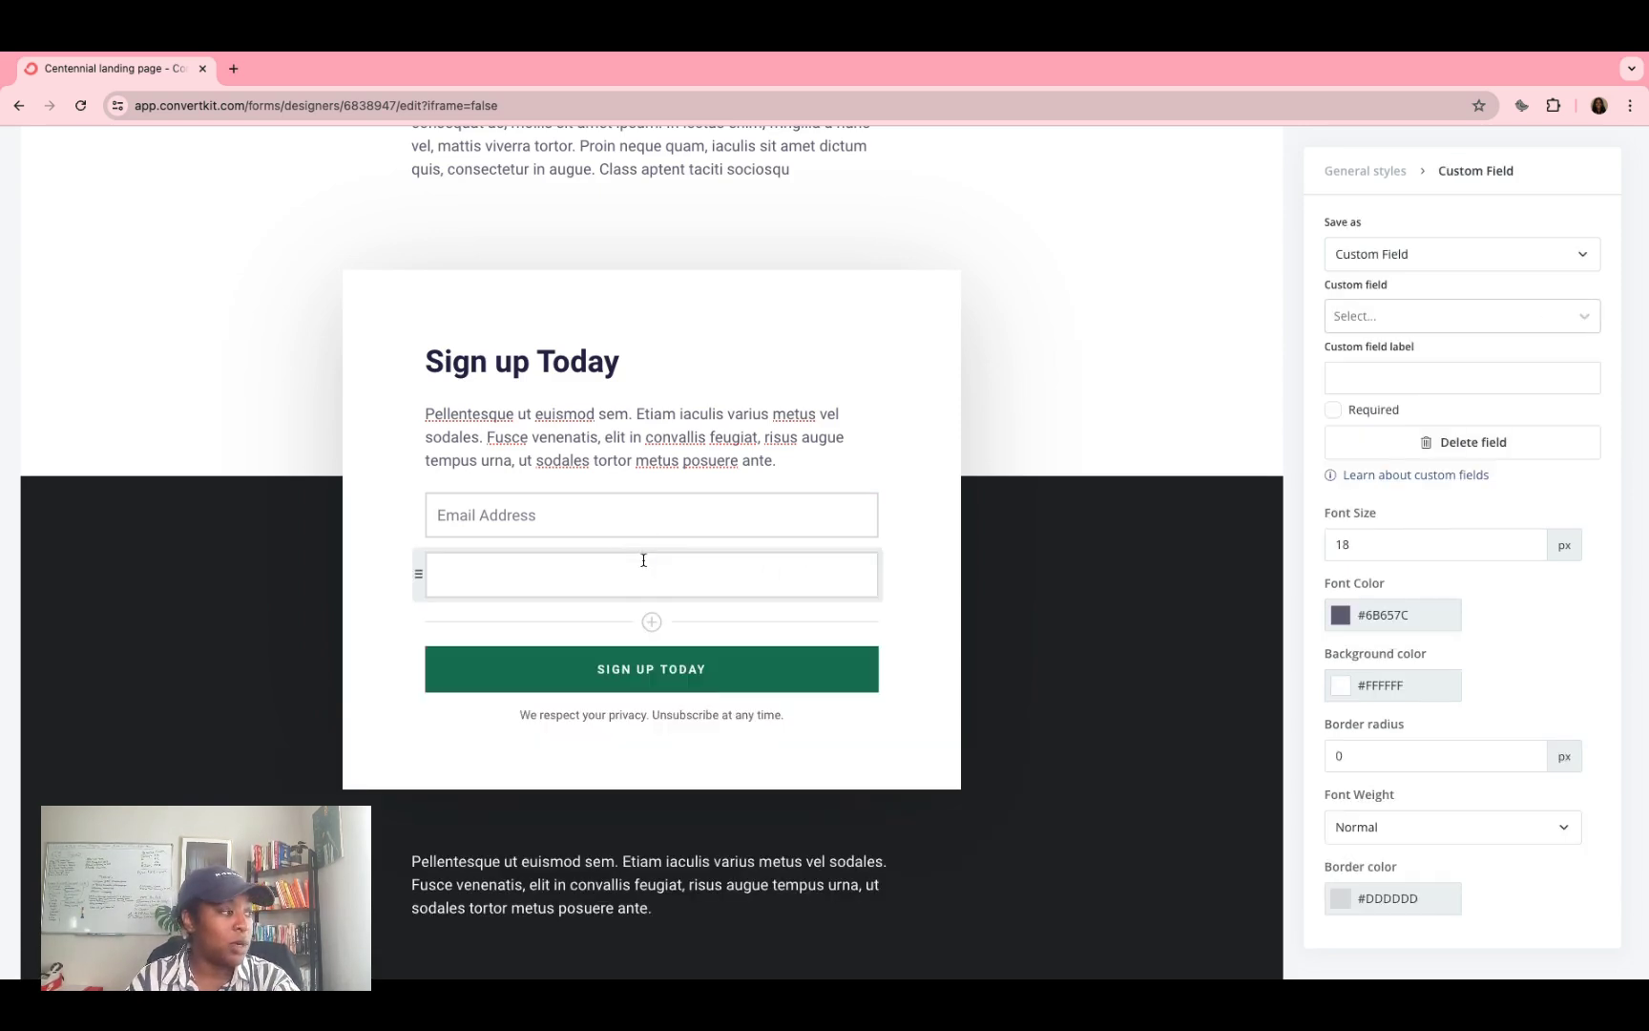
left_click(614, 574)
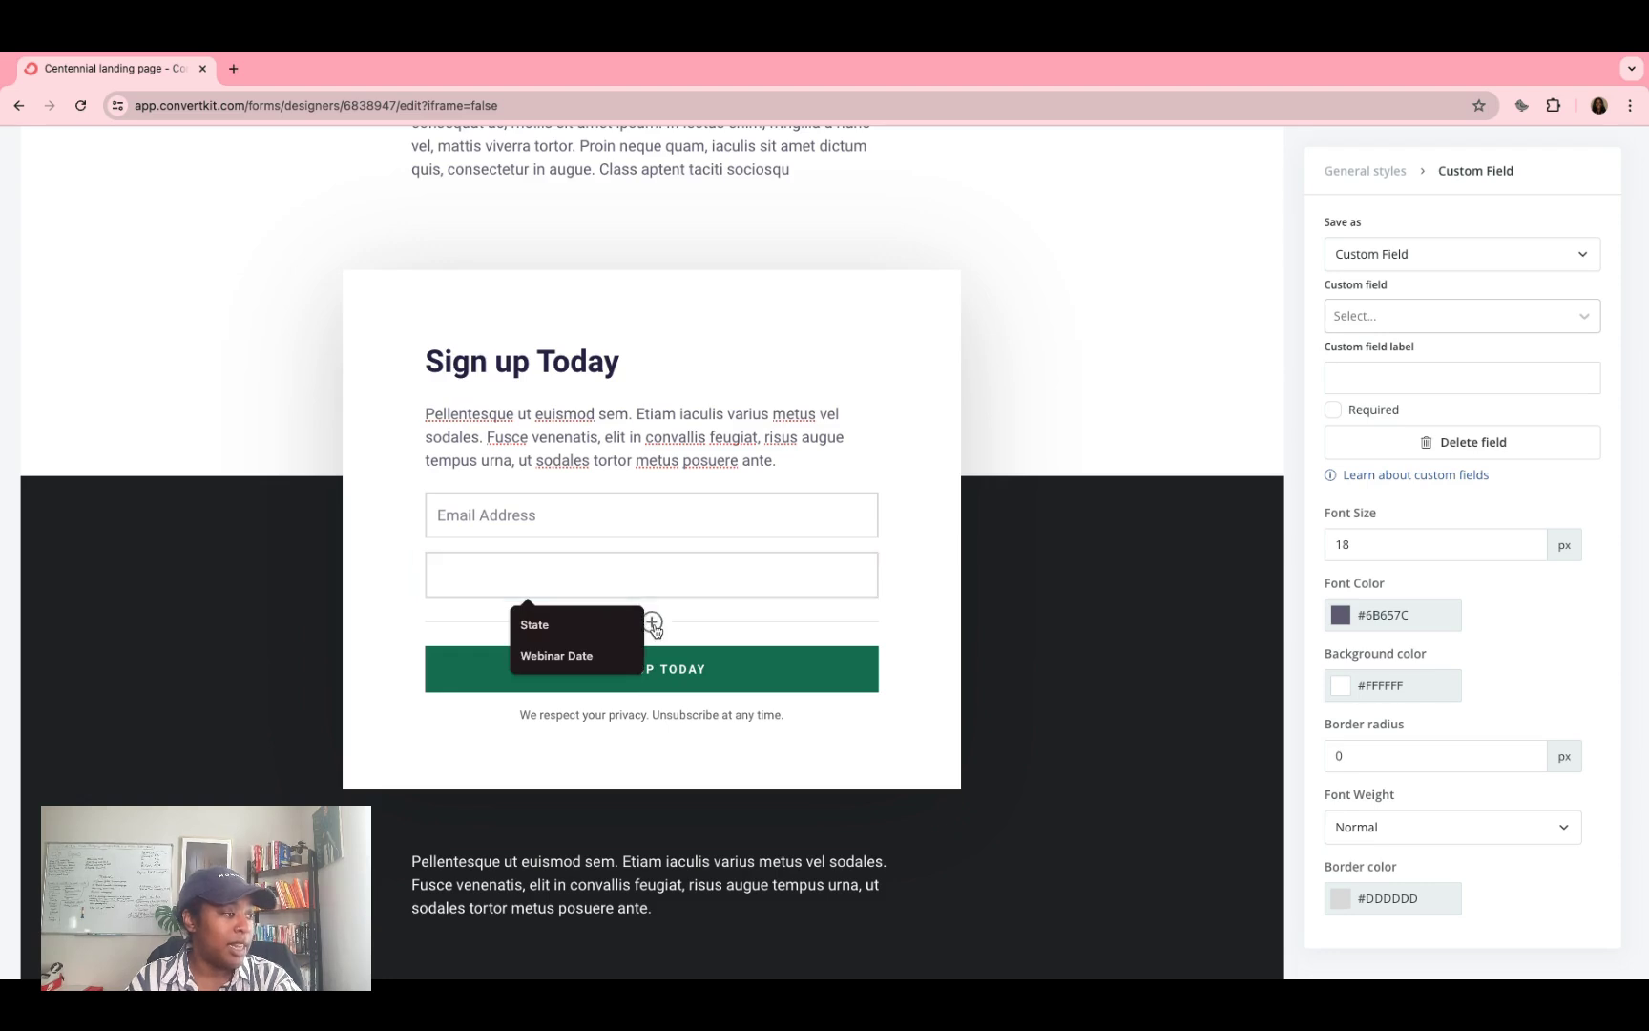
left_click(748, 635)
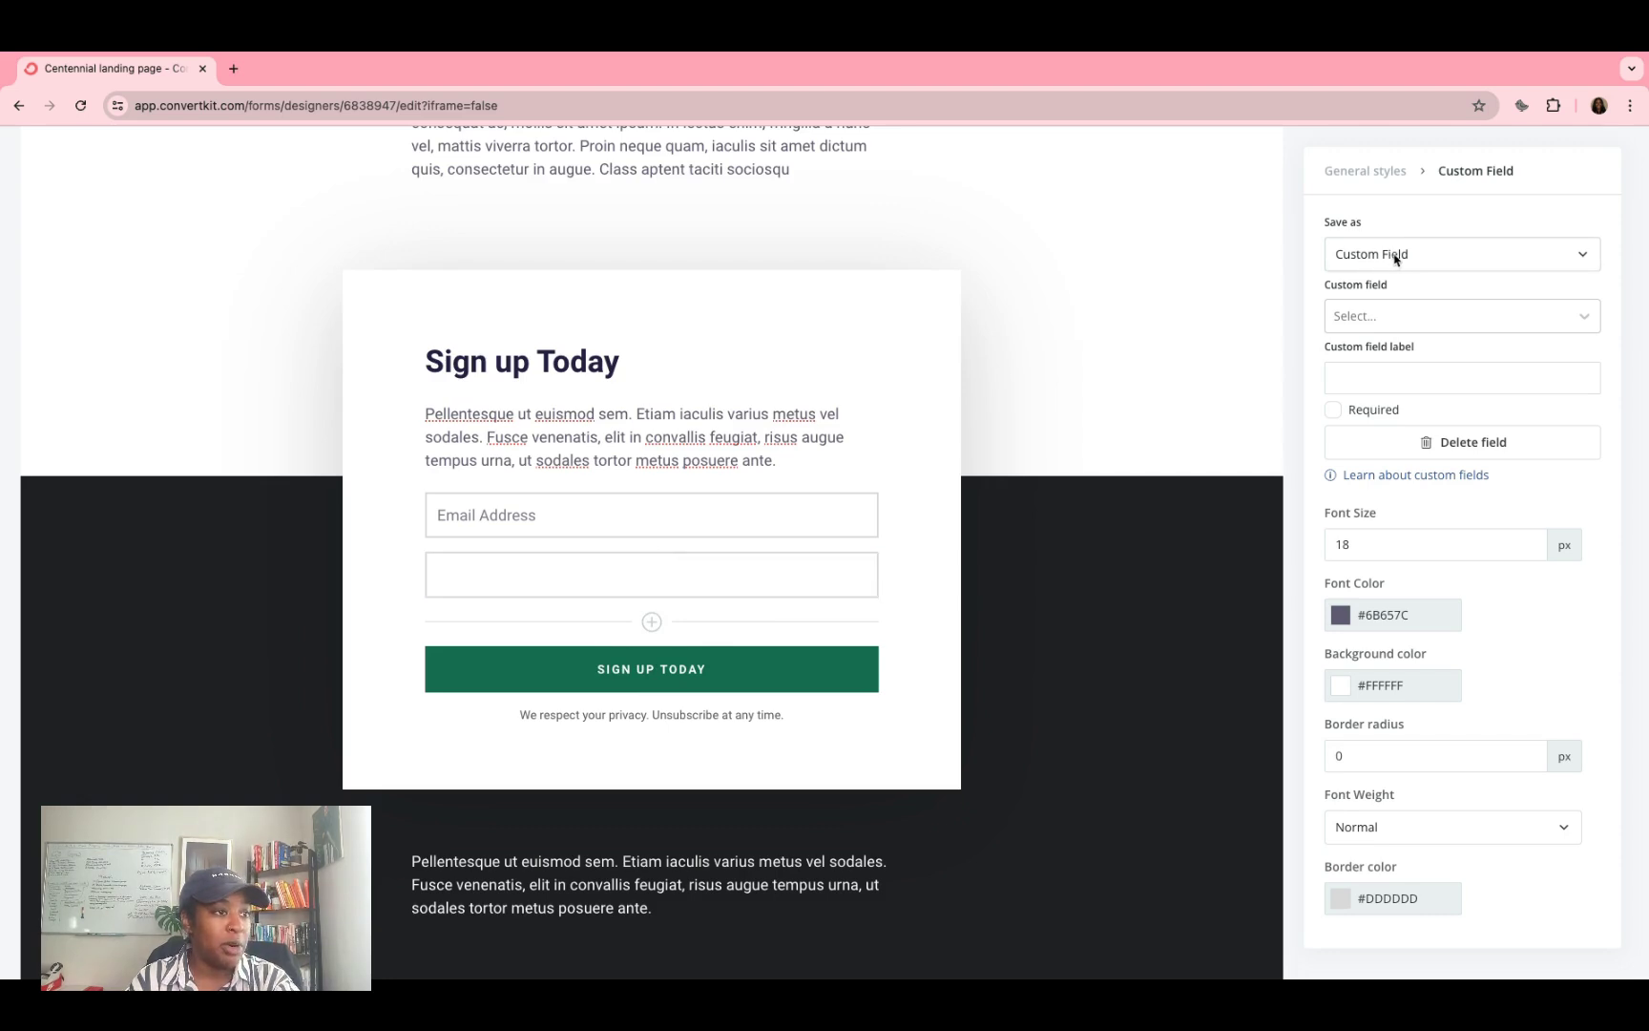
- Save the new field to the First Name custom field and mark it Required
left_click(1526, 262)
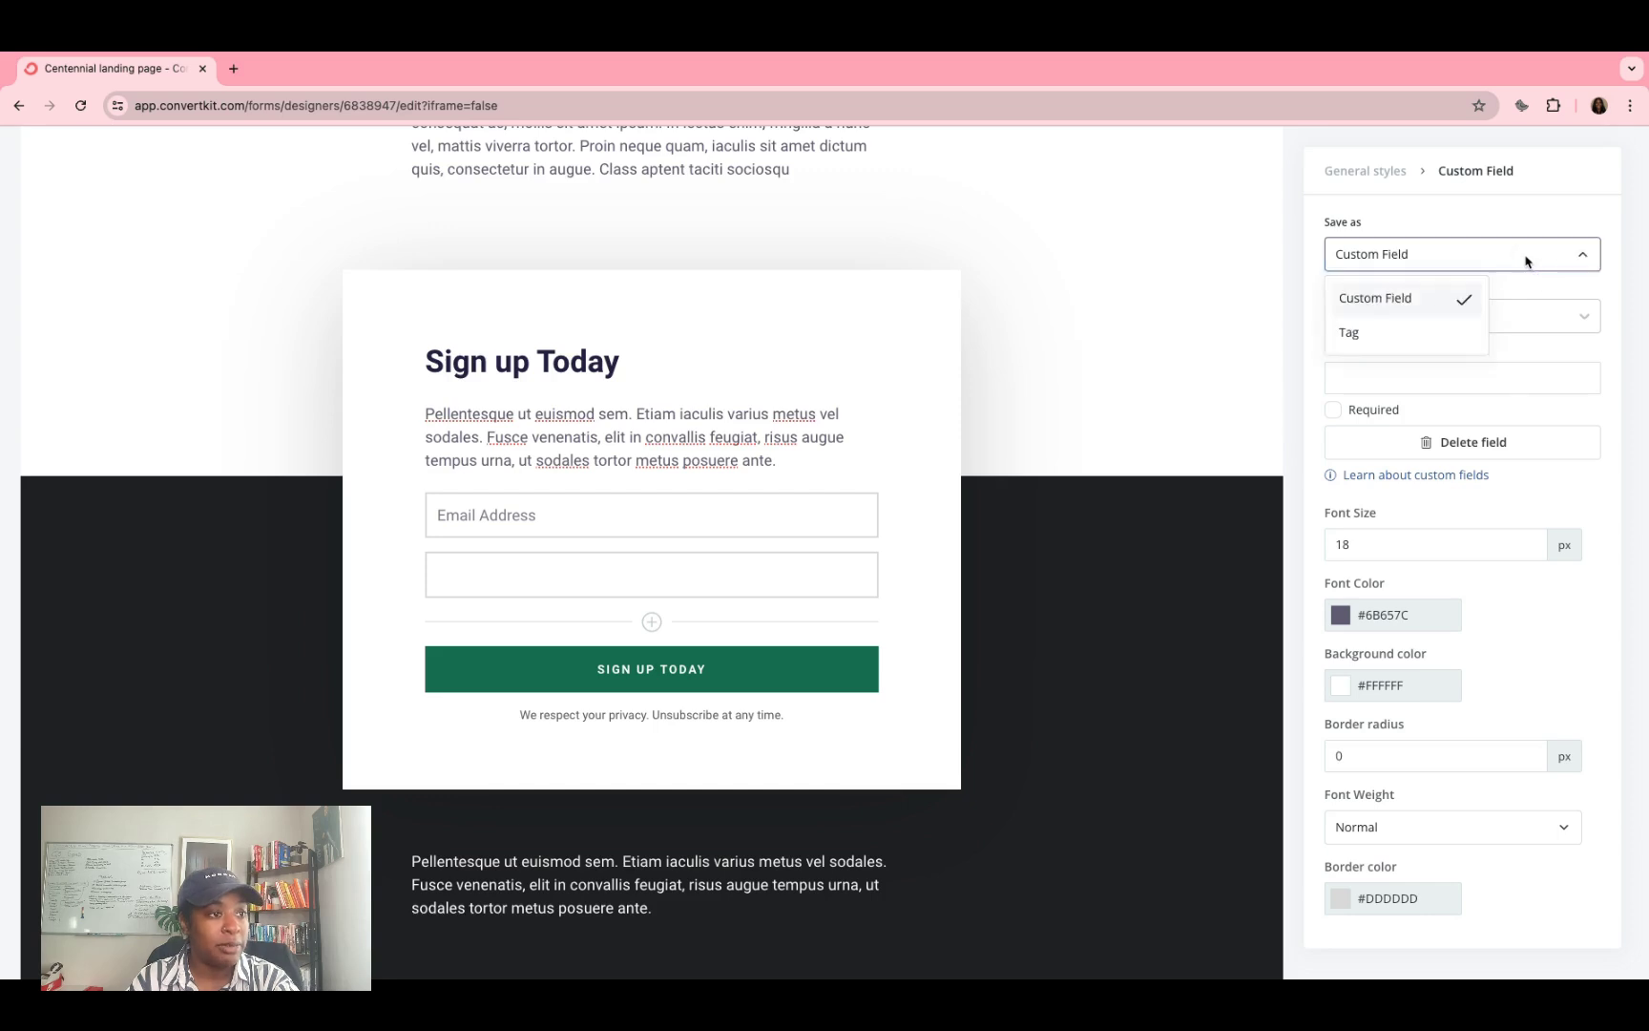
left_click(1430, 225)
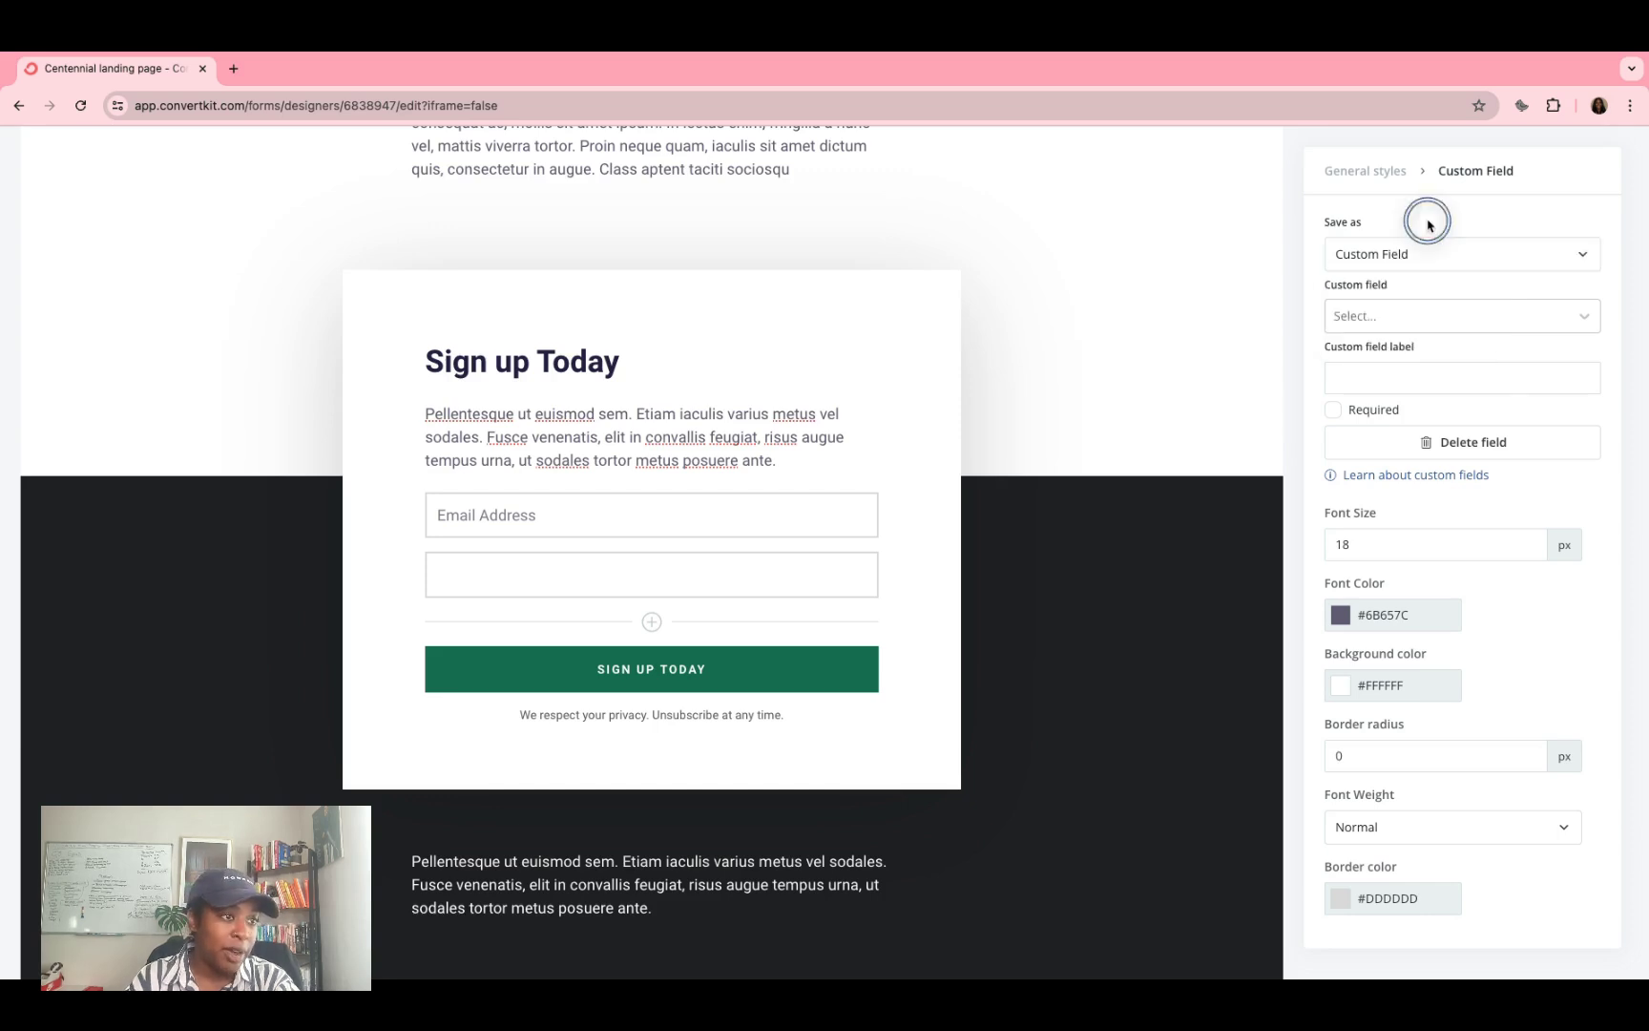
left_click(1394, 311)
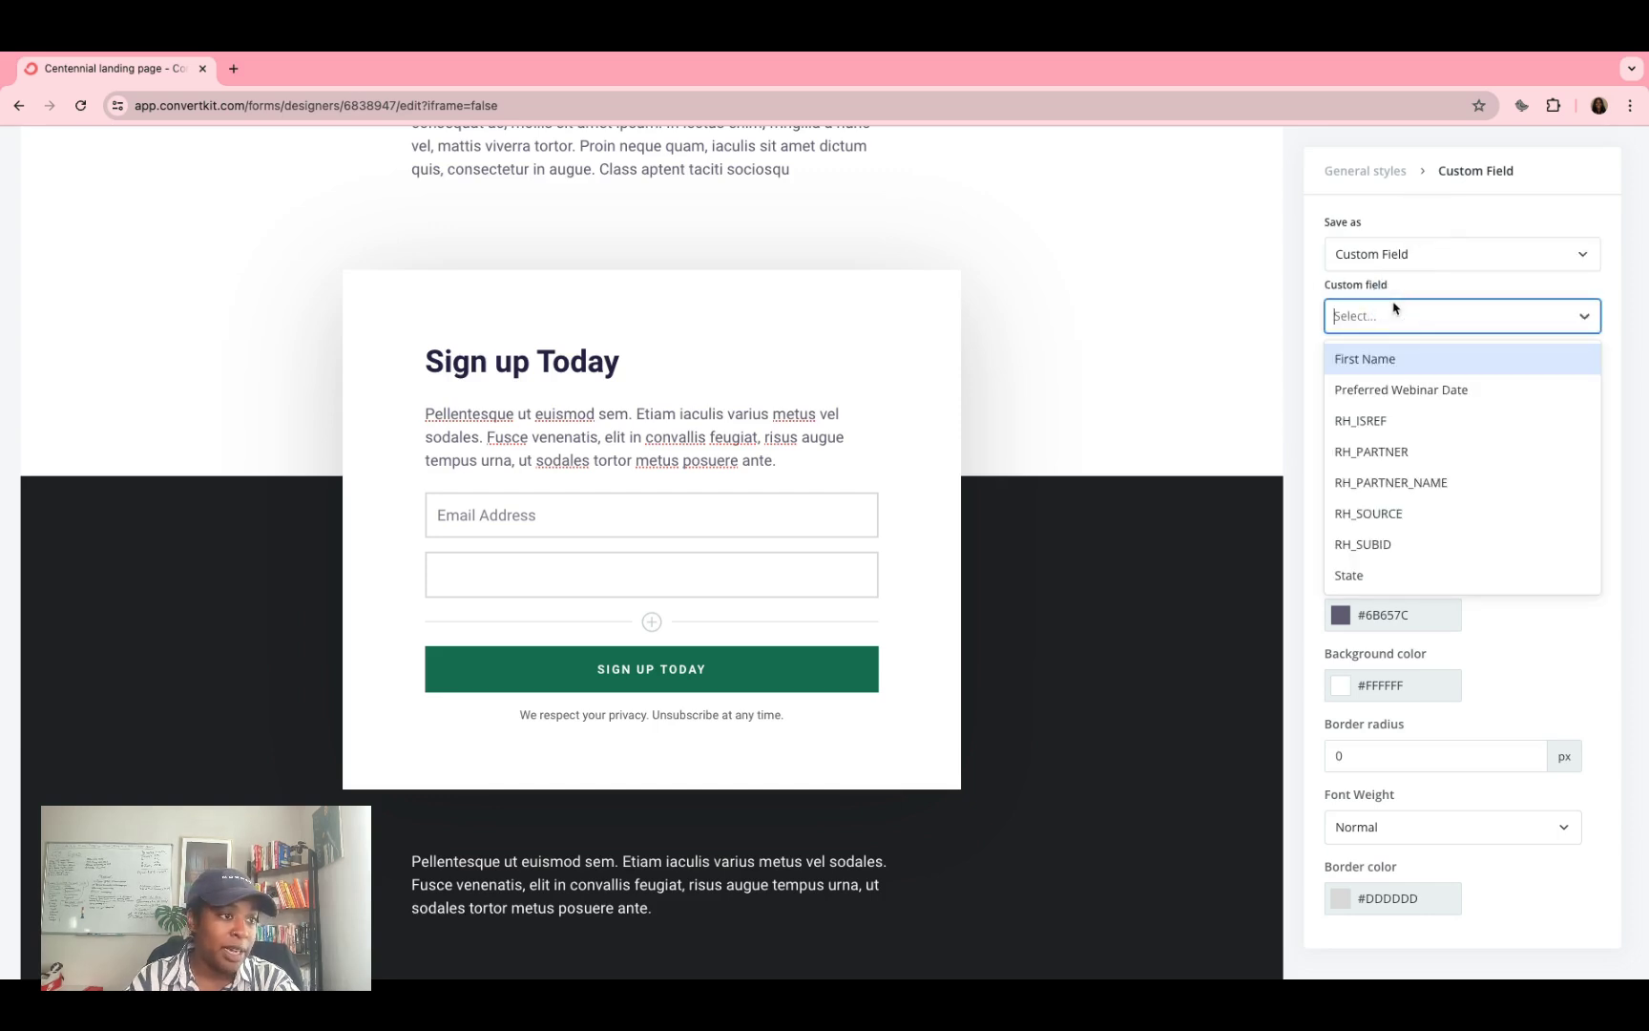
left_click(1386, 359)
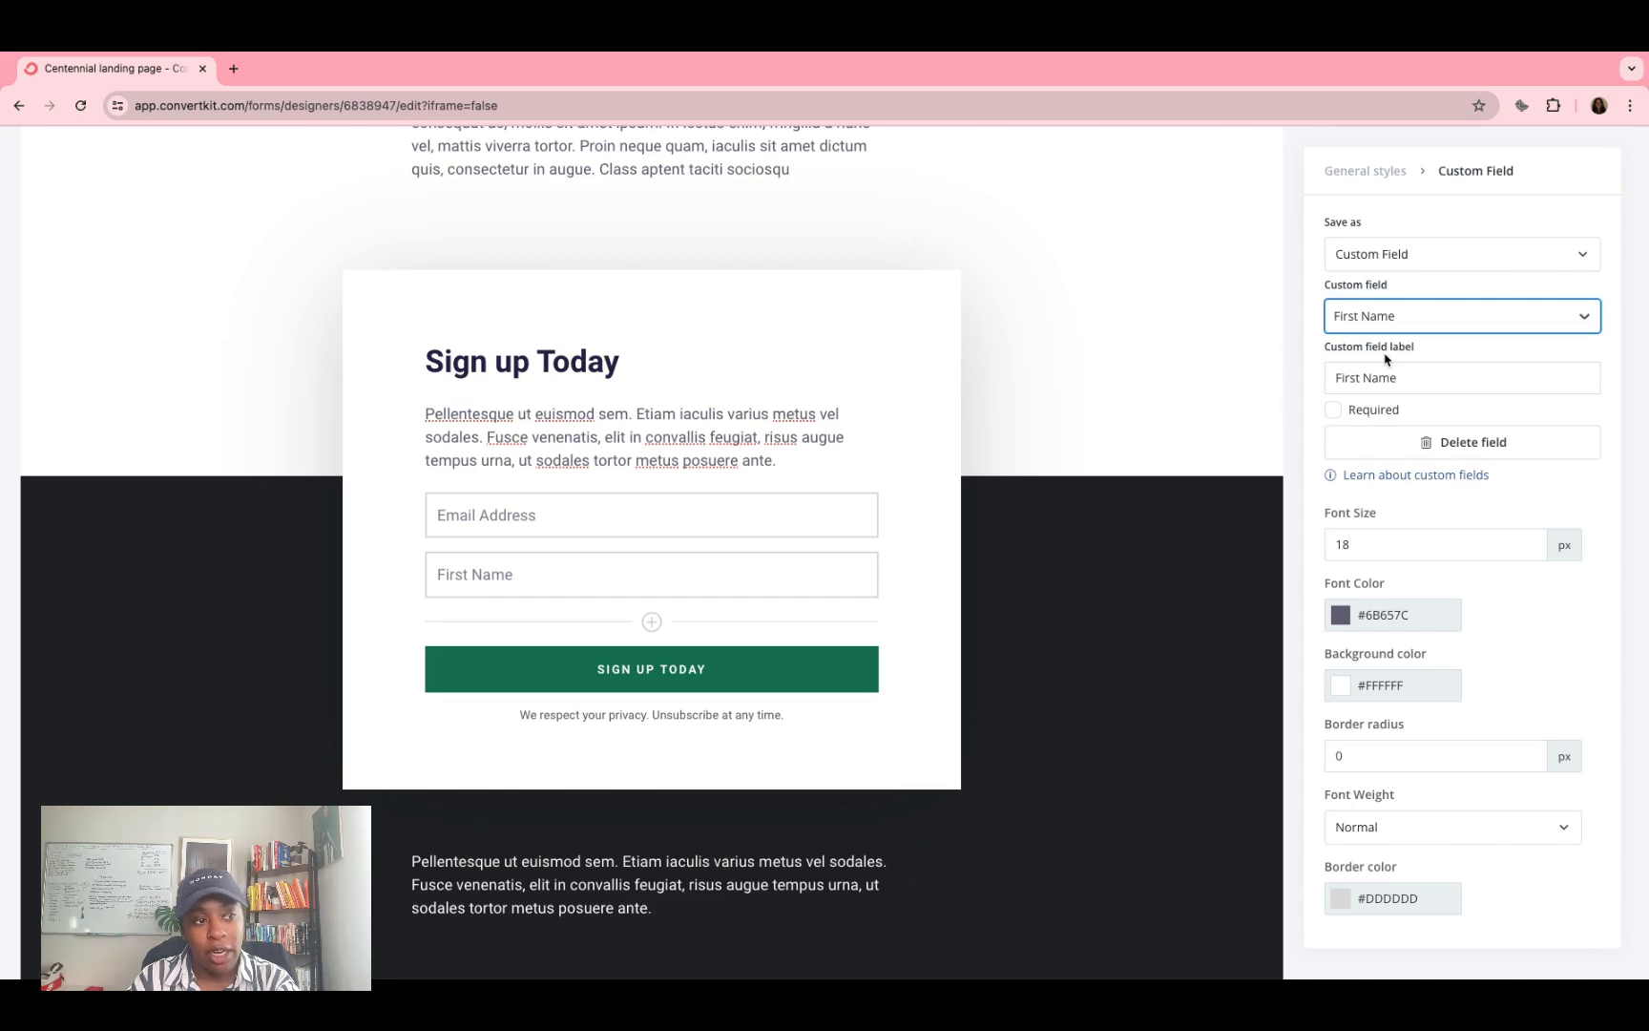
left_click(1333, 410)
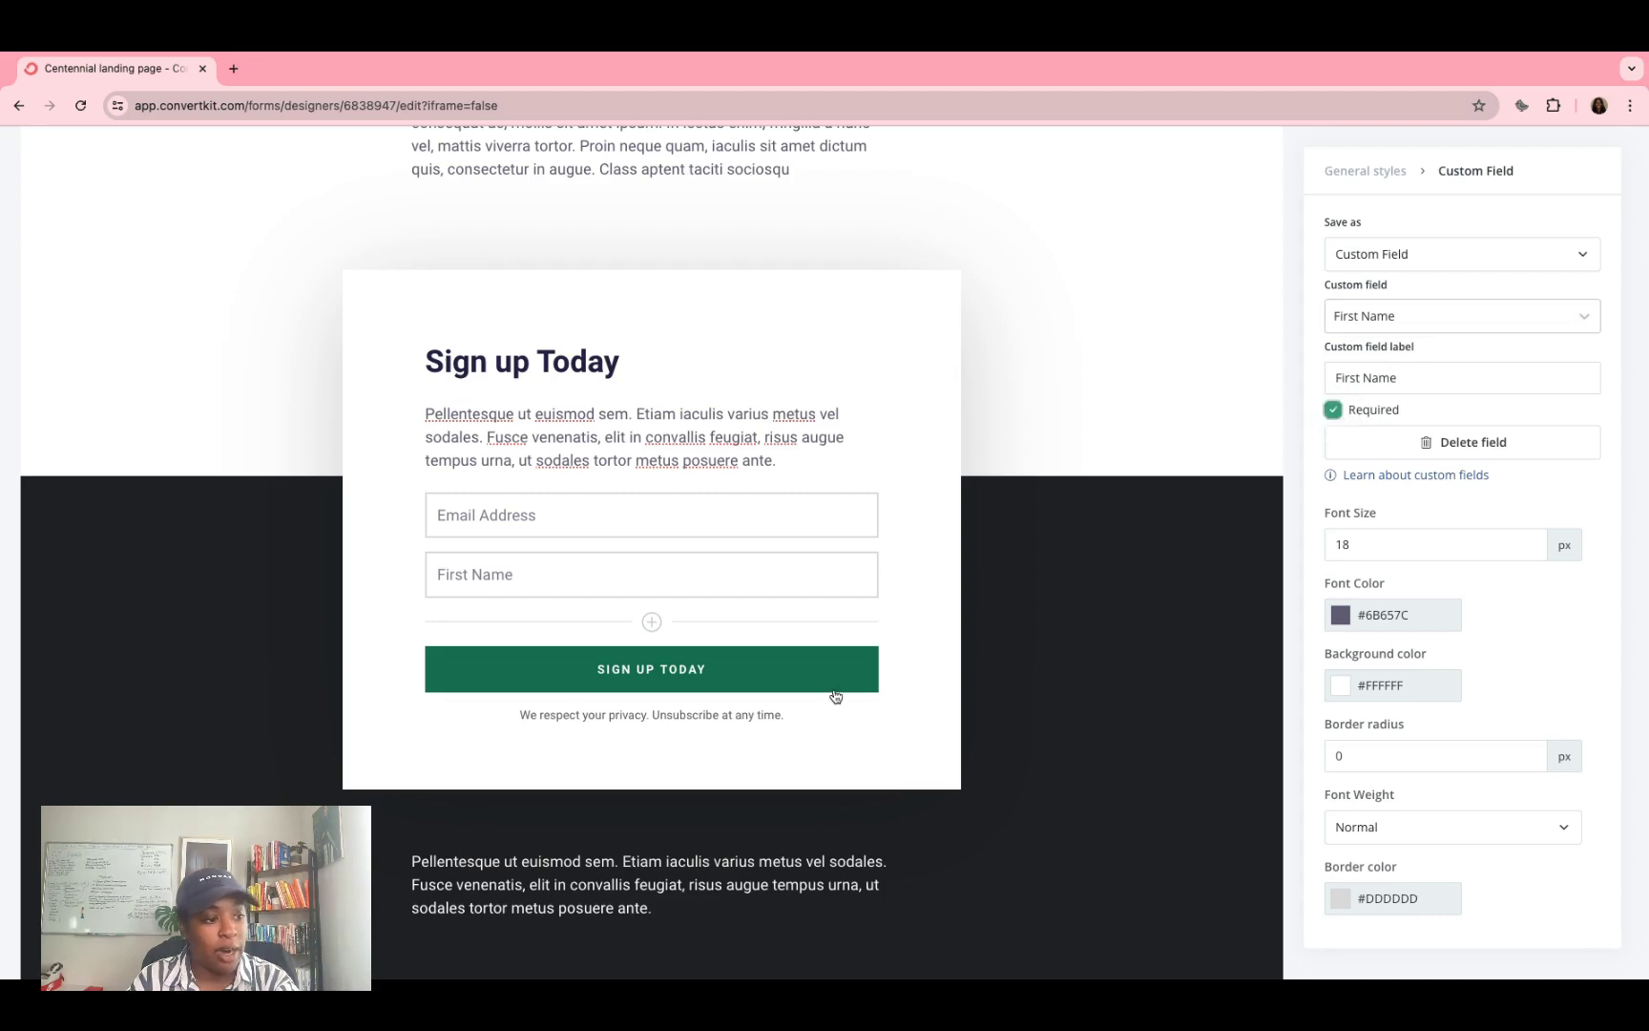
- Add a third form field saving to a newly created 'Location' custom field
left_click(652, 621)
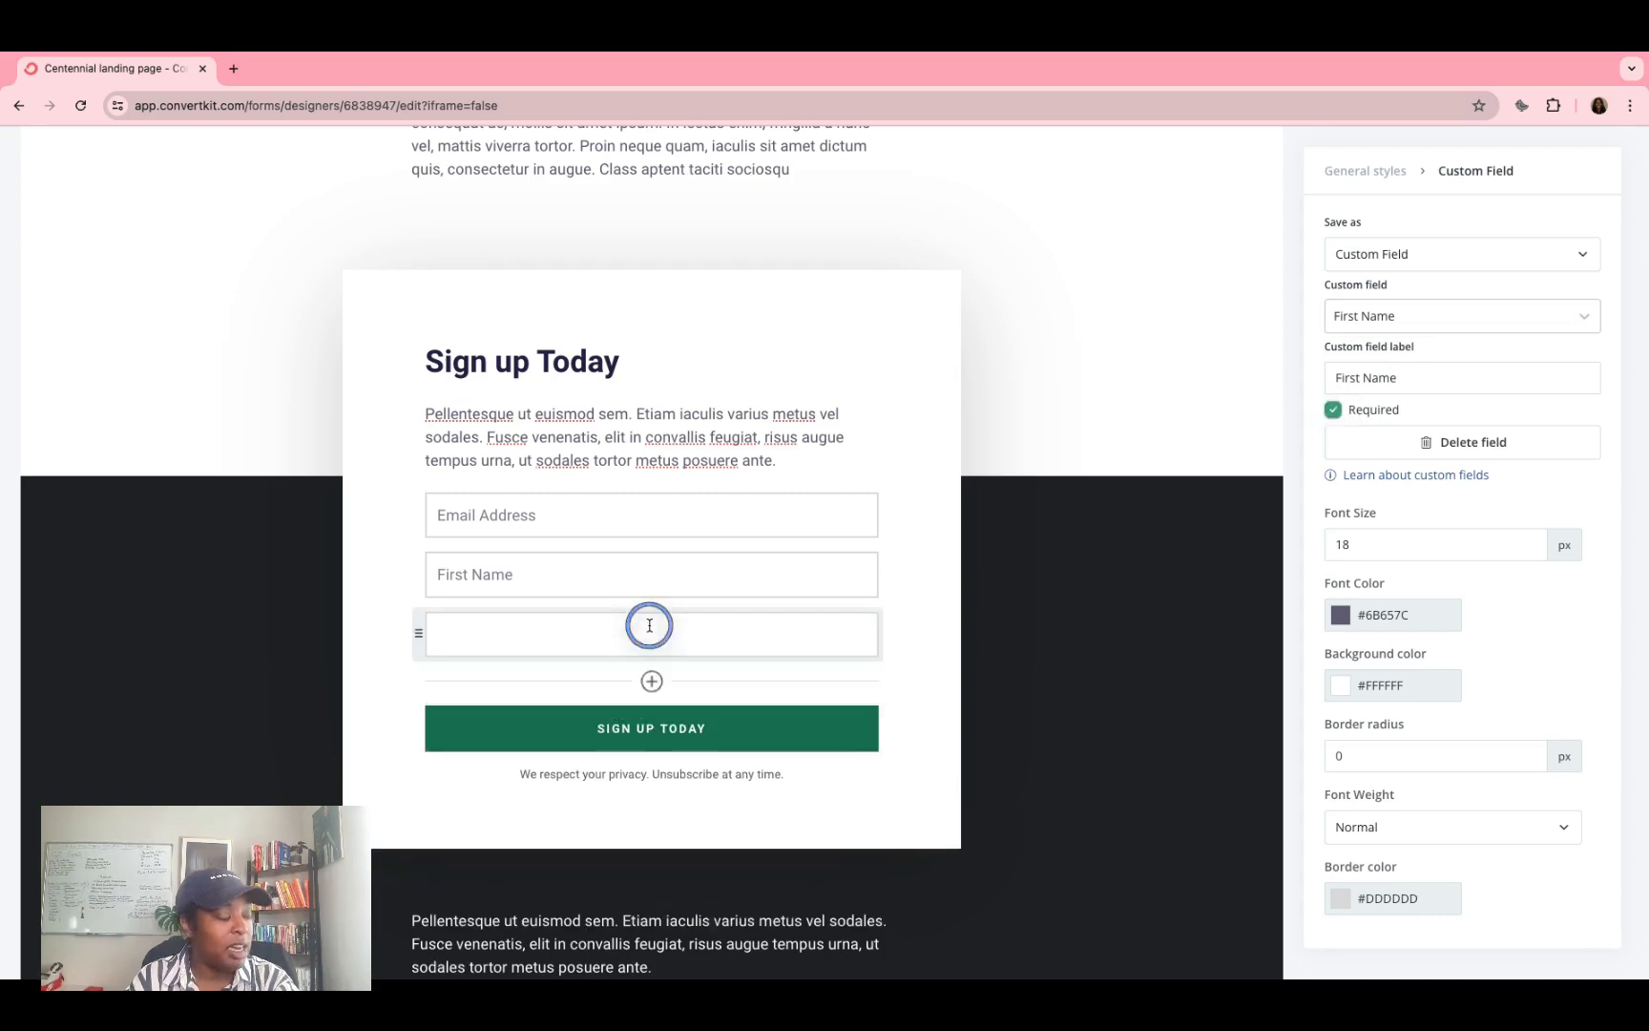
left_click(620, 630)
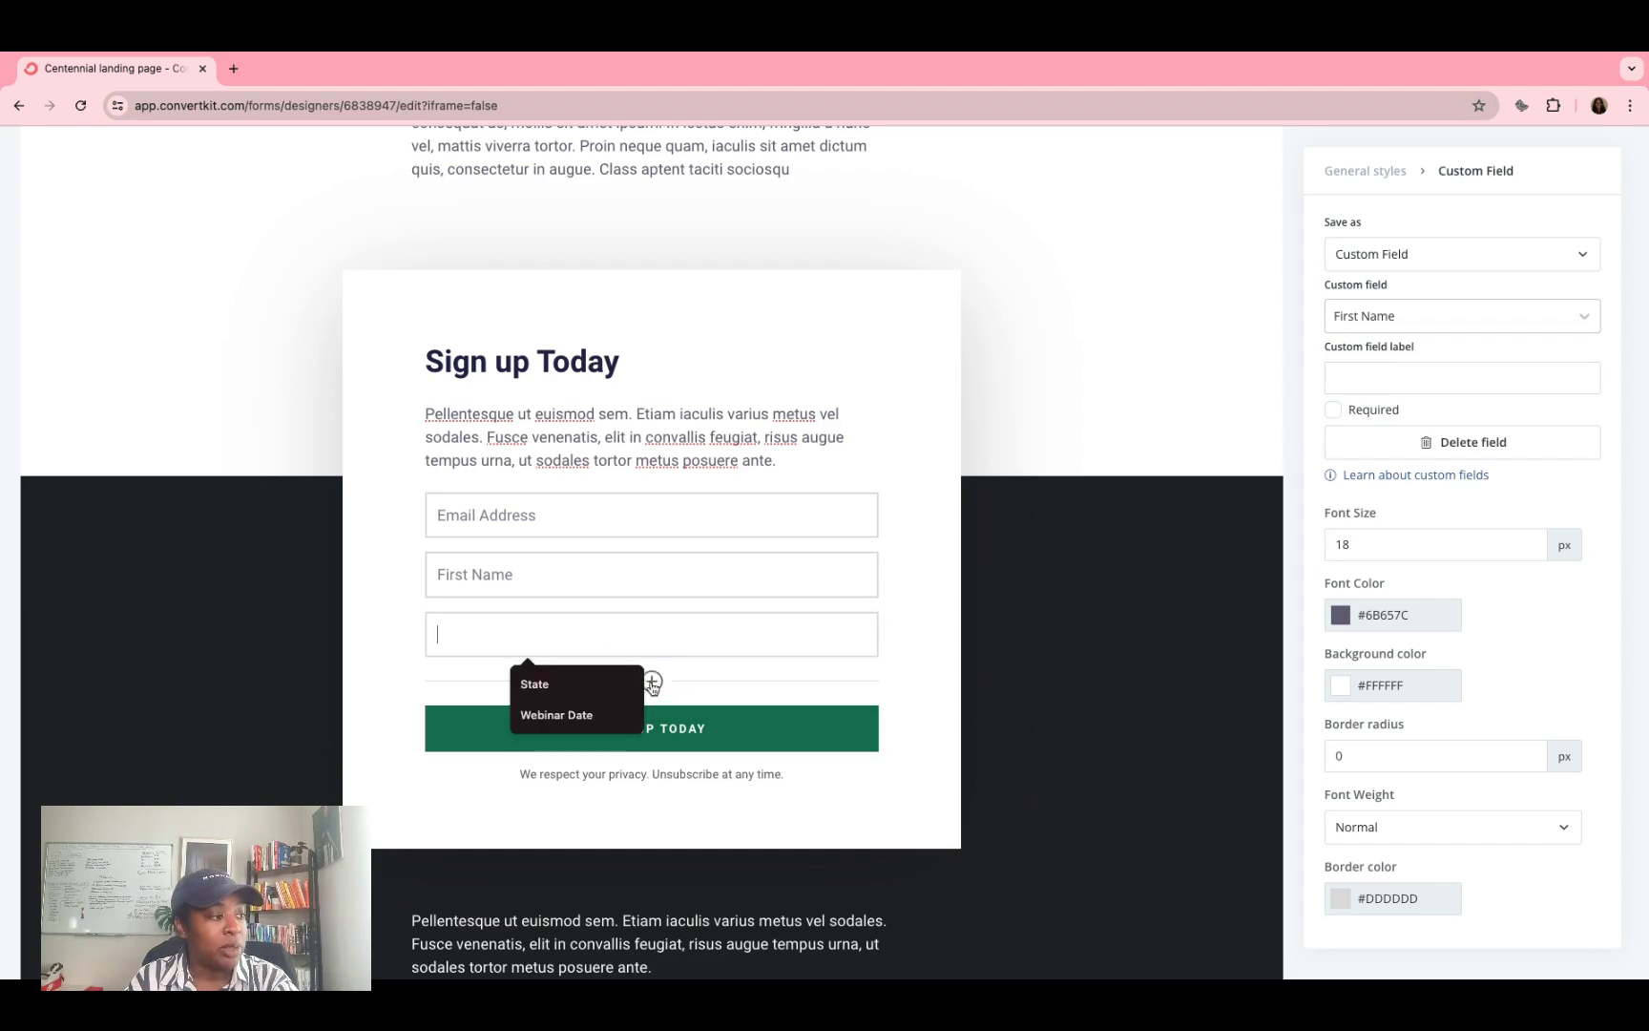
left_click(704, 684)
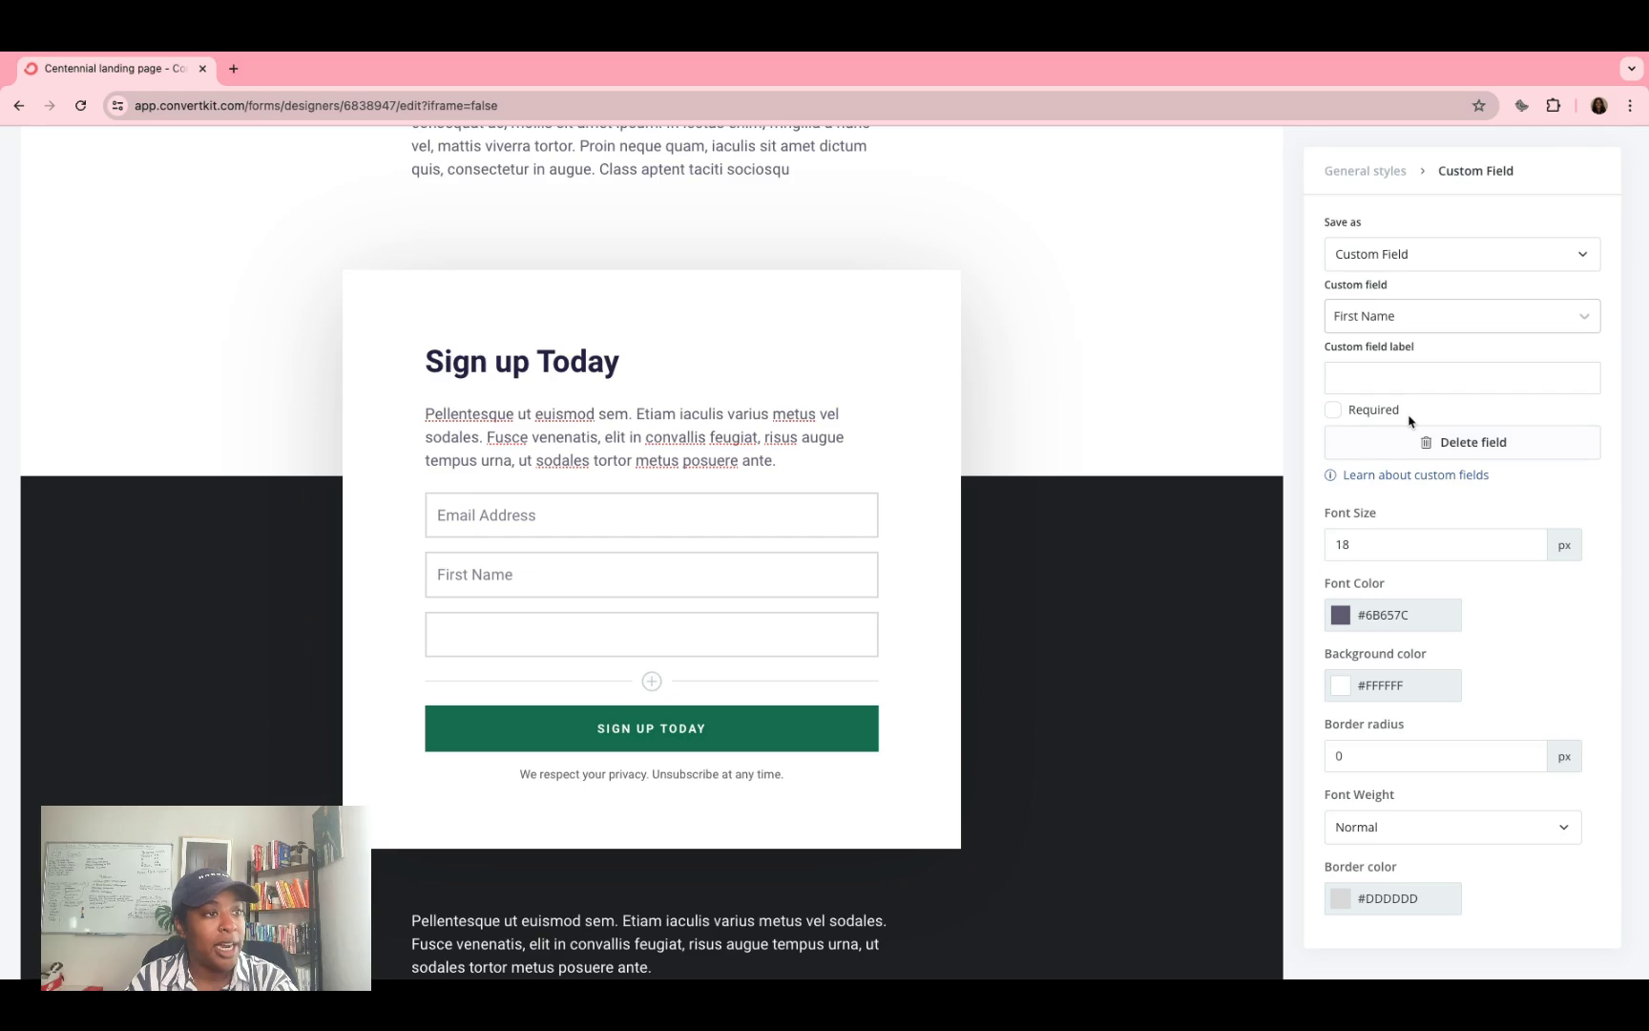
left_click(1405, 260)
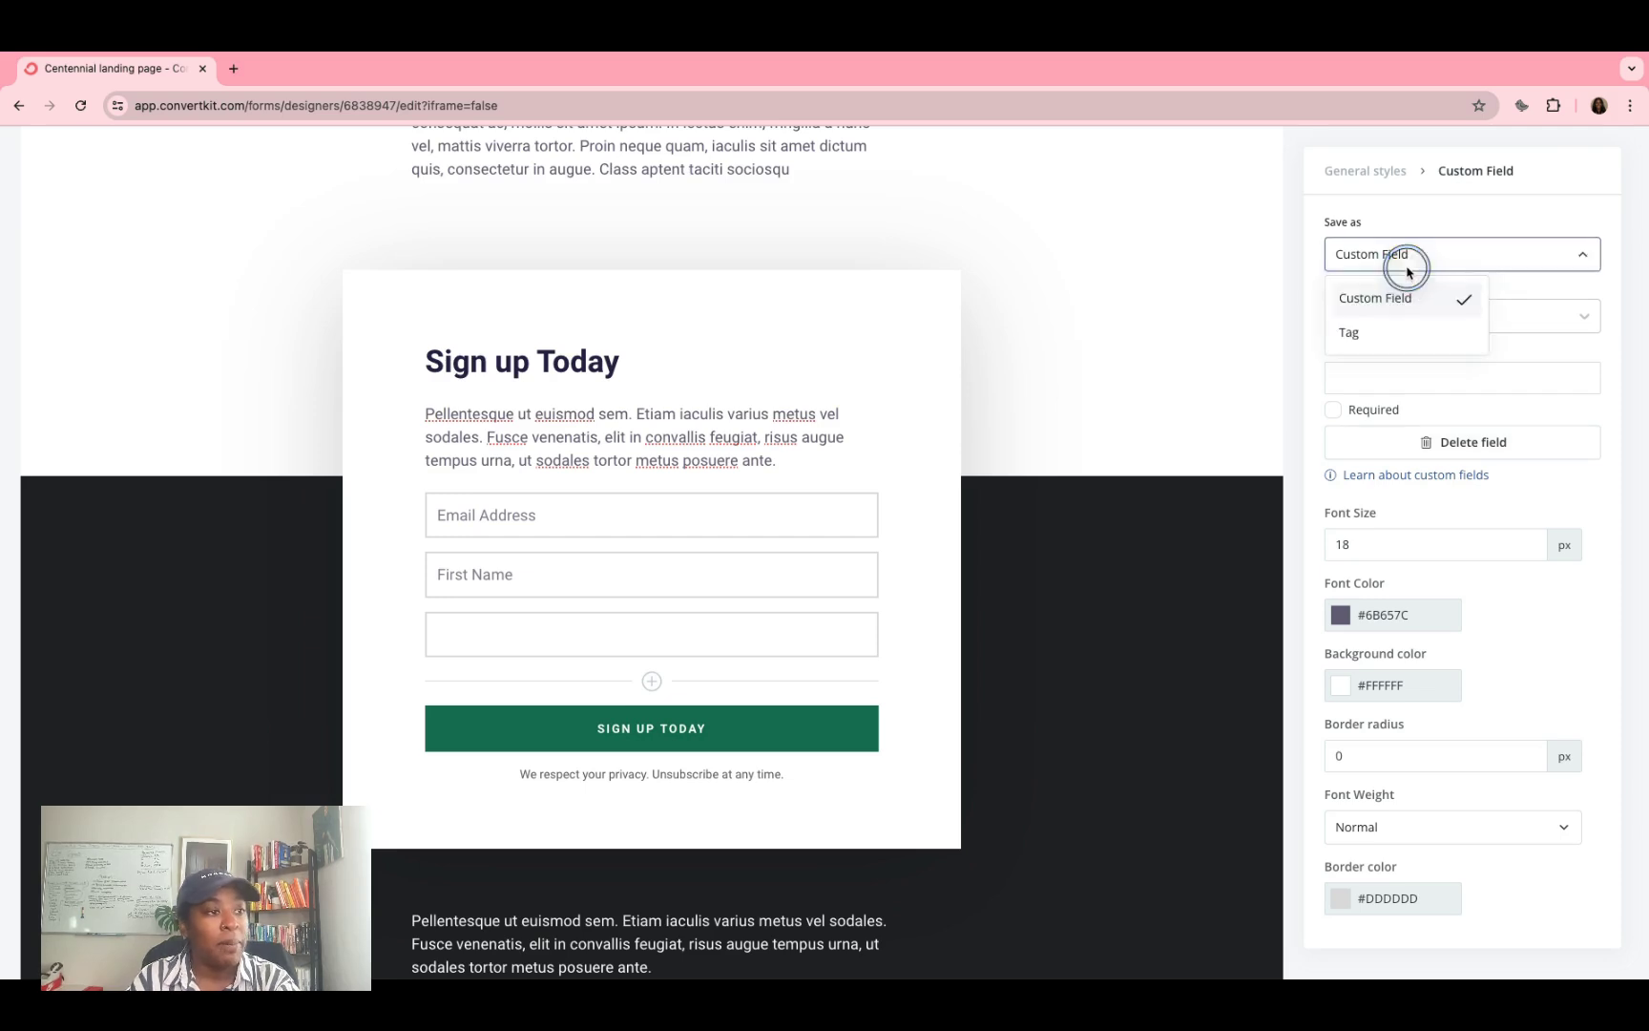
left_click(1479, 237)
left_click(1458, 325)
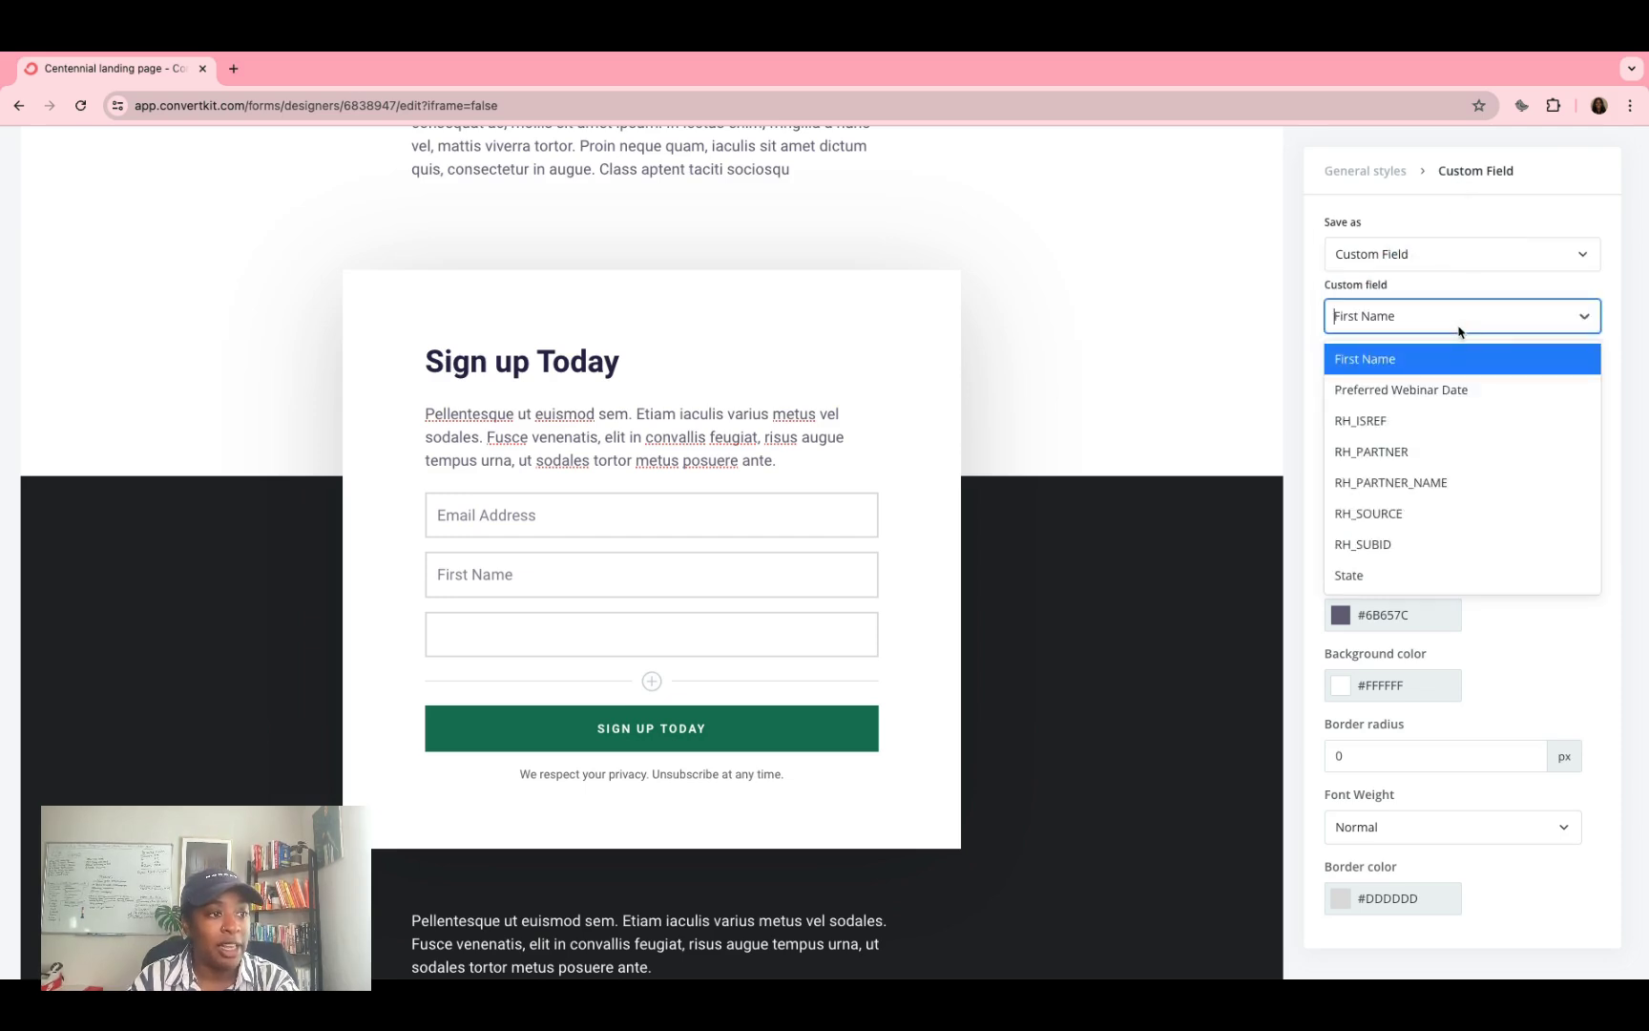
left_click(1413, 266)
left_click(1391, 318)
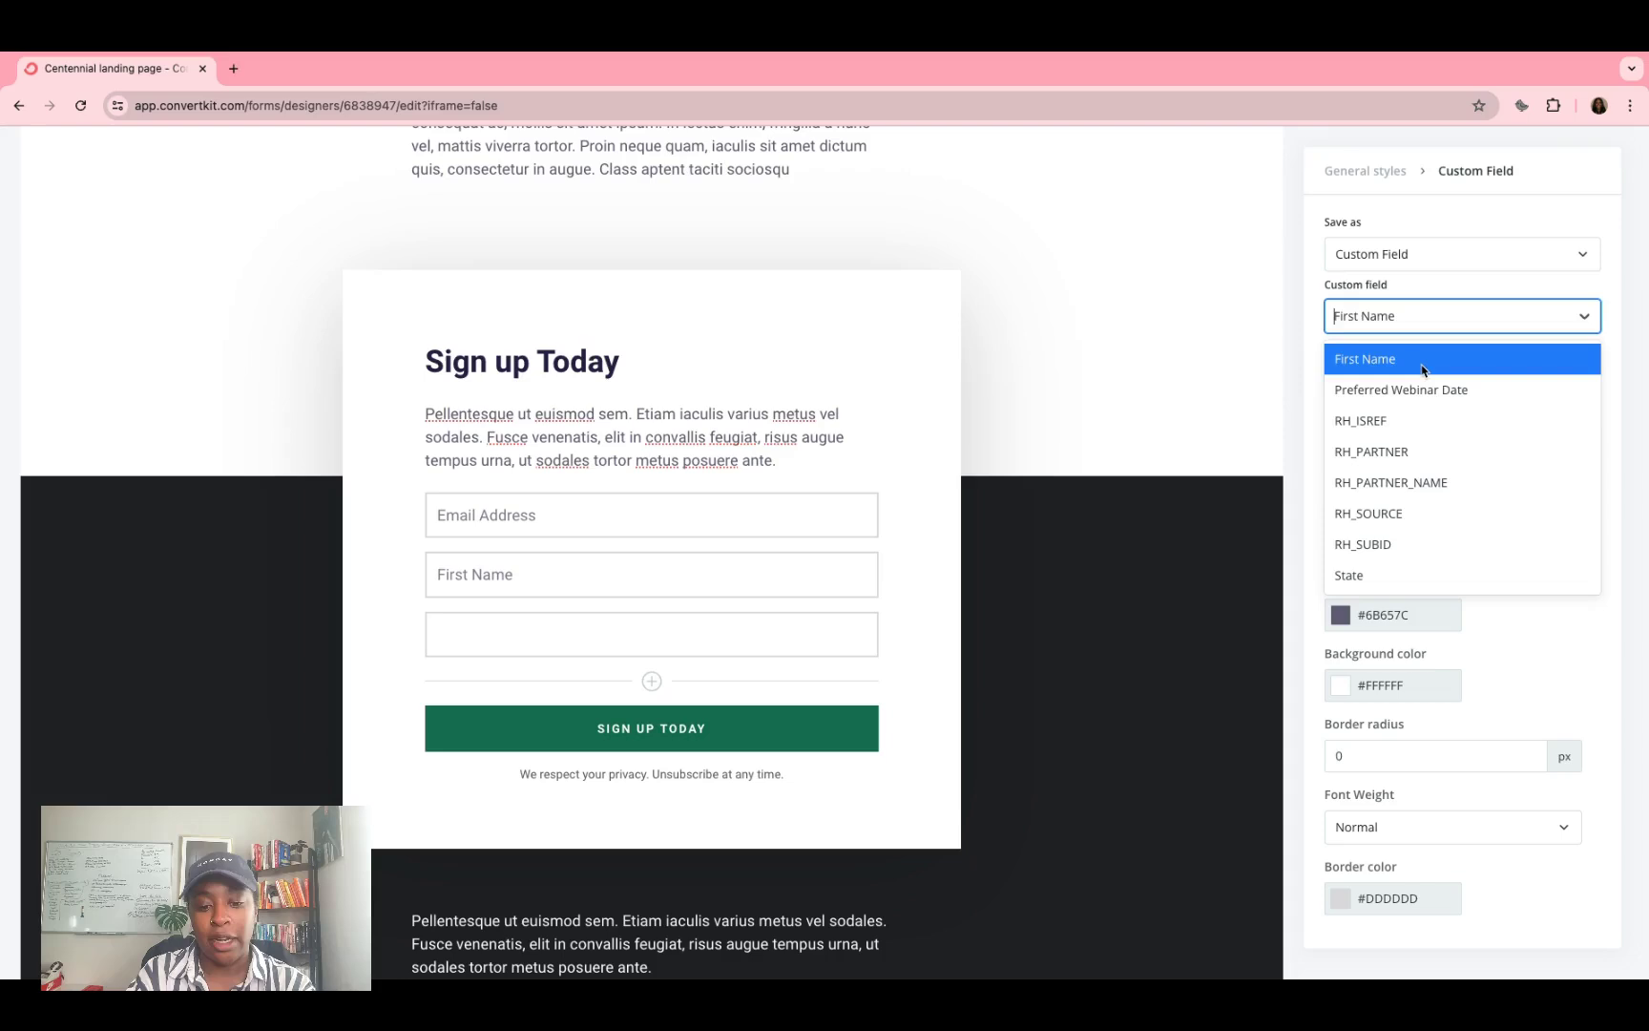
type("Location")
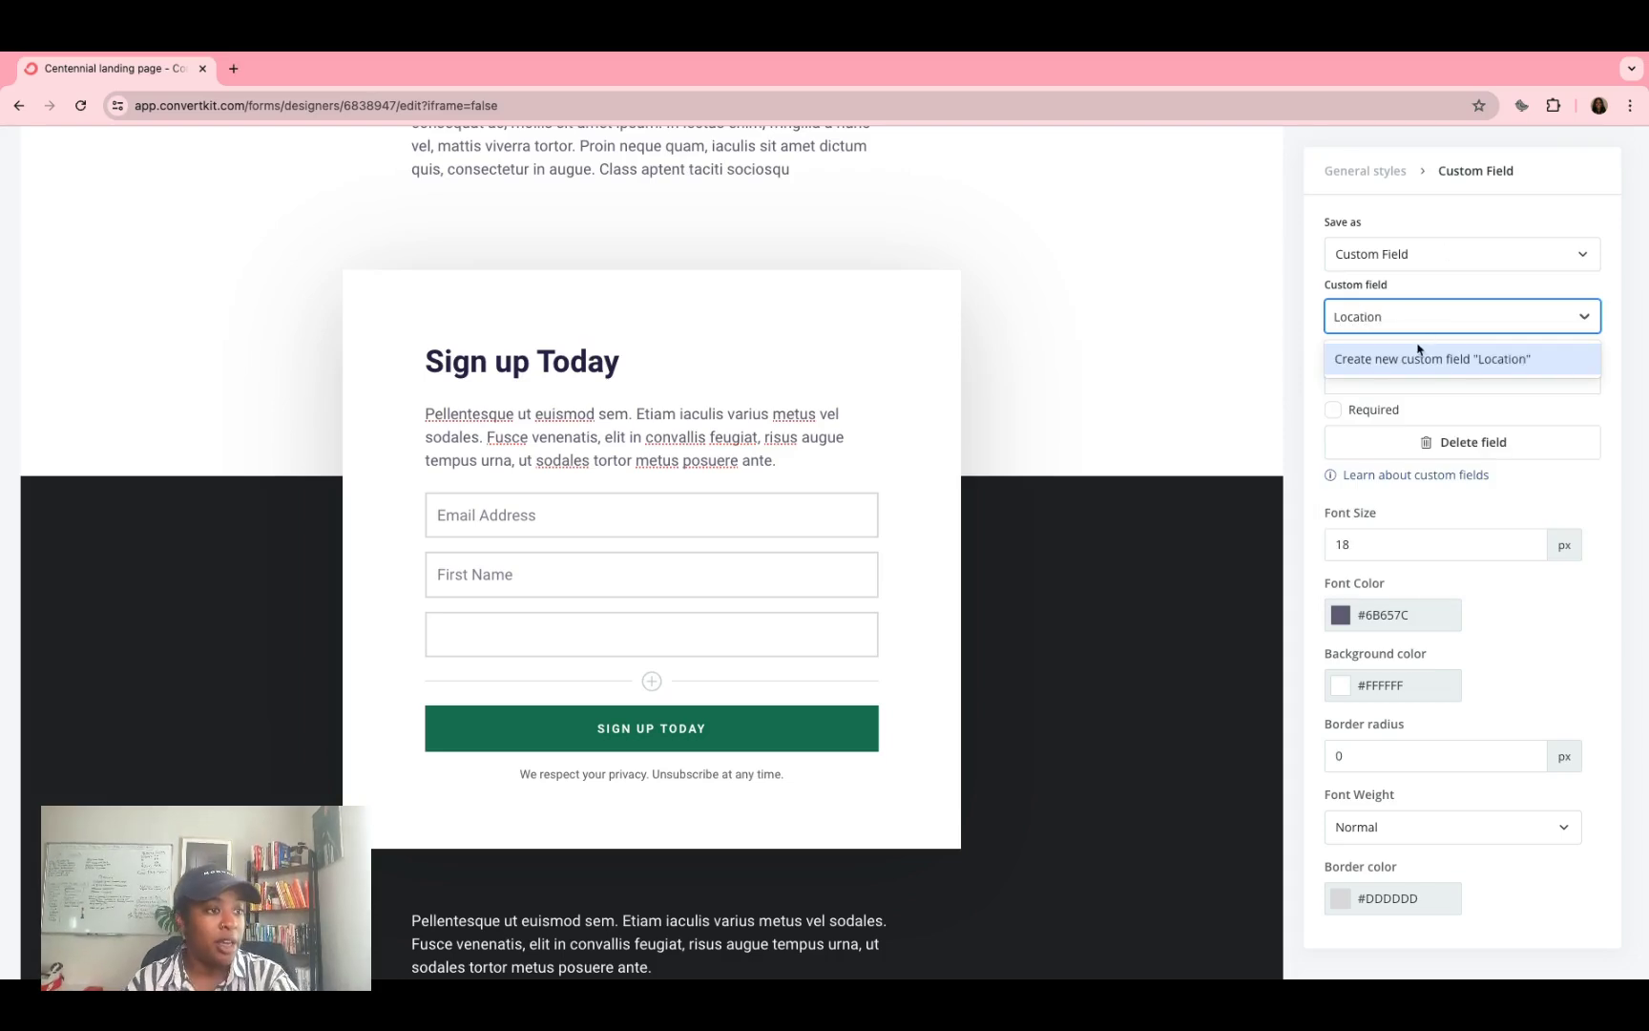
left_click(1412, 360)
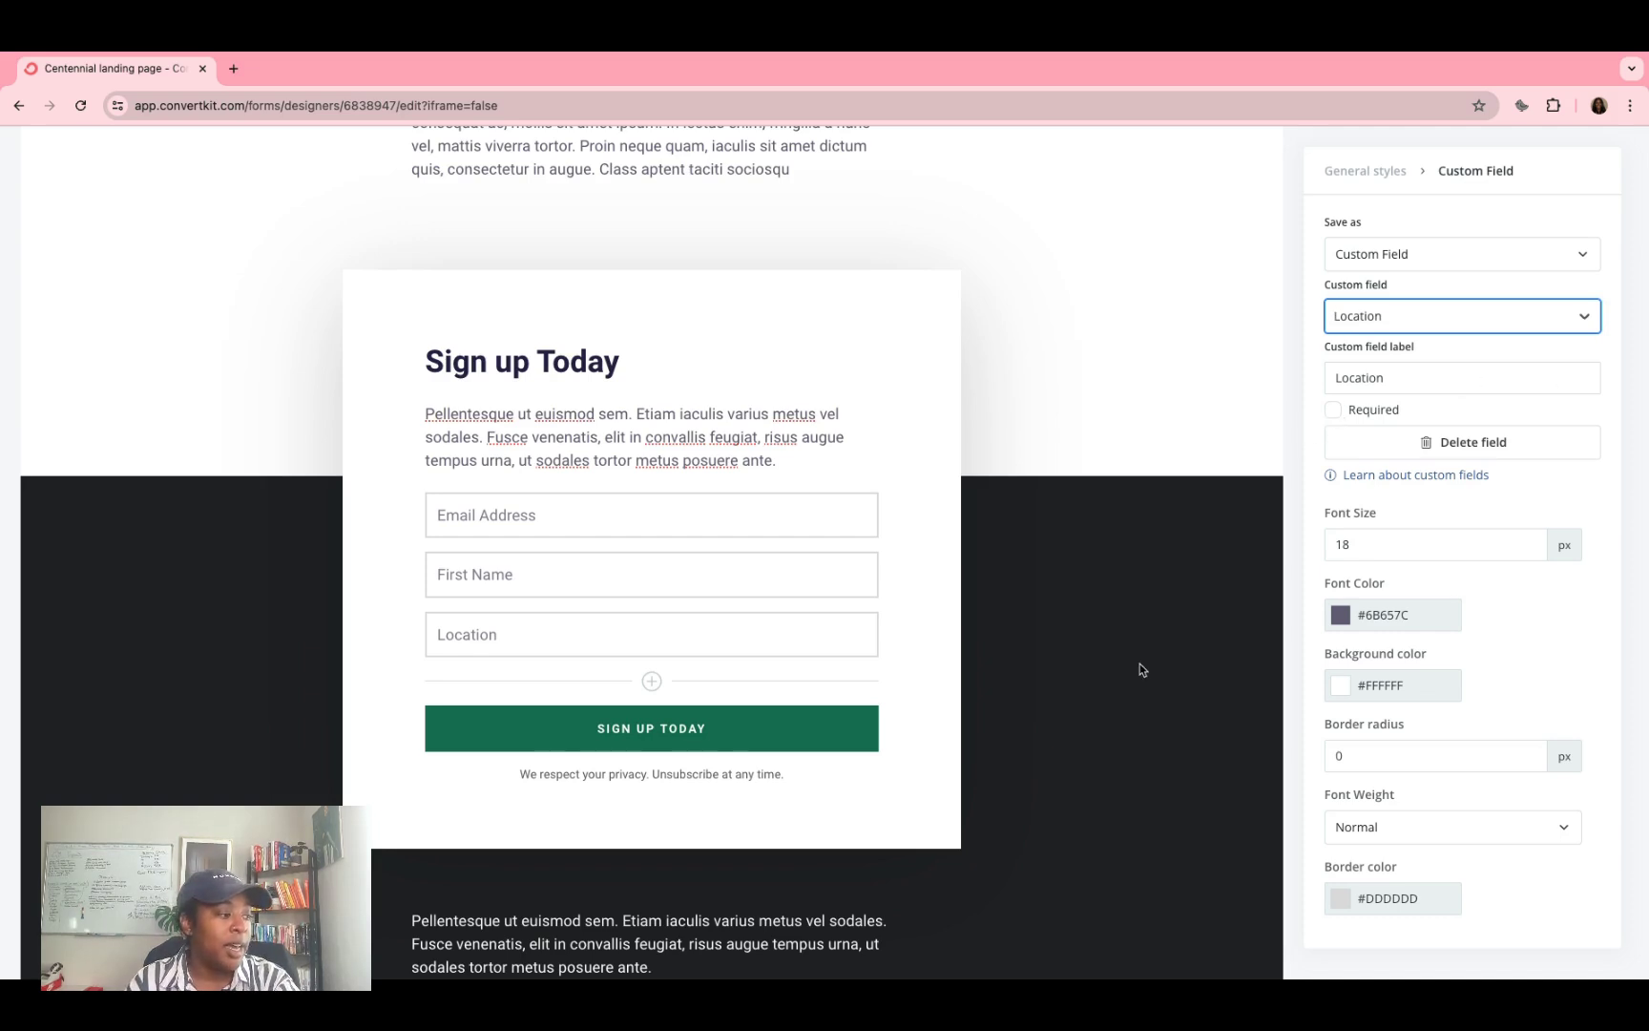
scroll(1138, 663, "down", 5)
- Publish the landing page, copy its share URL, and bring up Landing Page Settings
scroll(1142, 670, "up", 10)
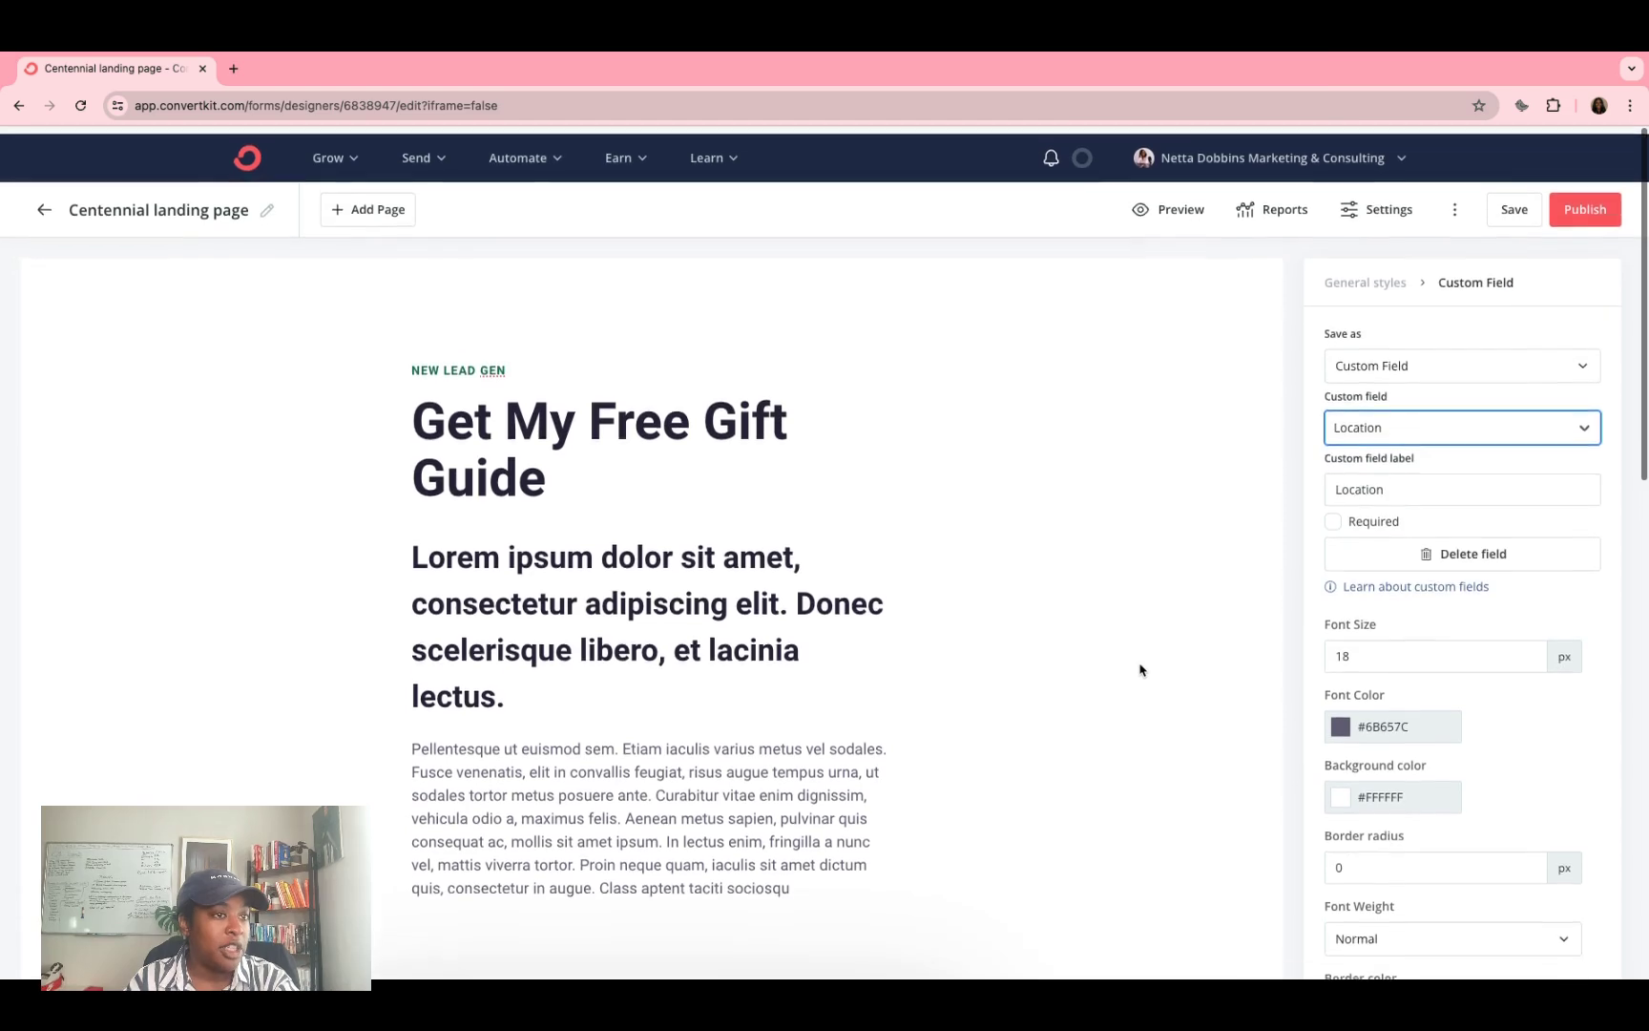
left_click(1576, 199)
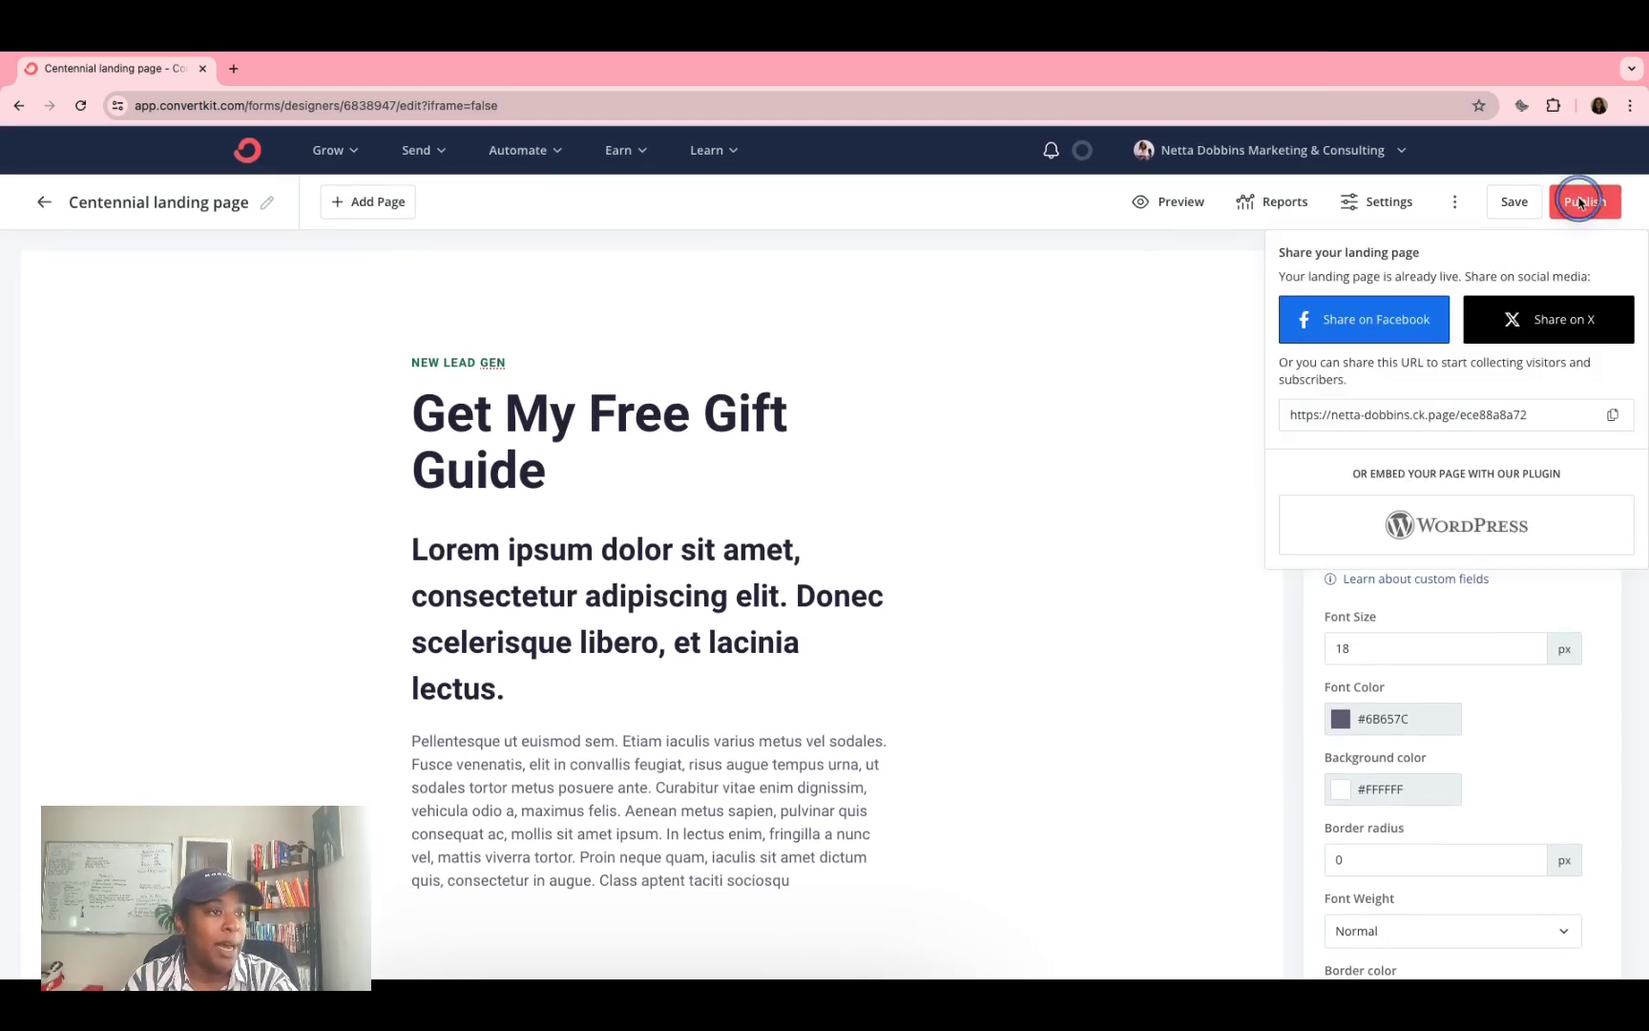
left_click(1612, 414)
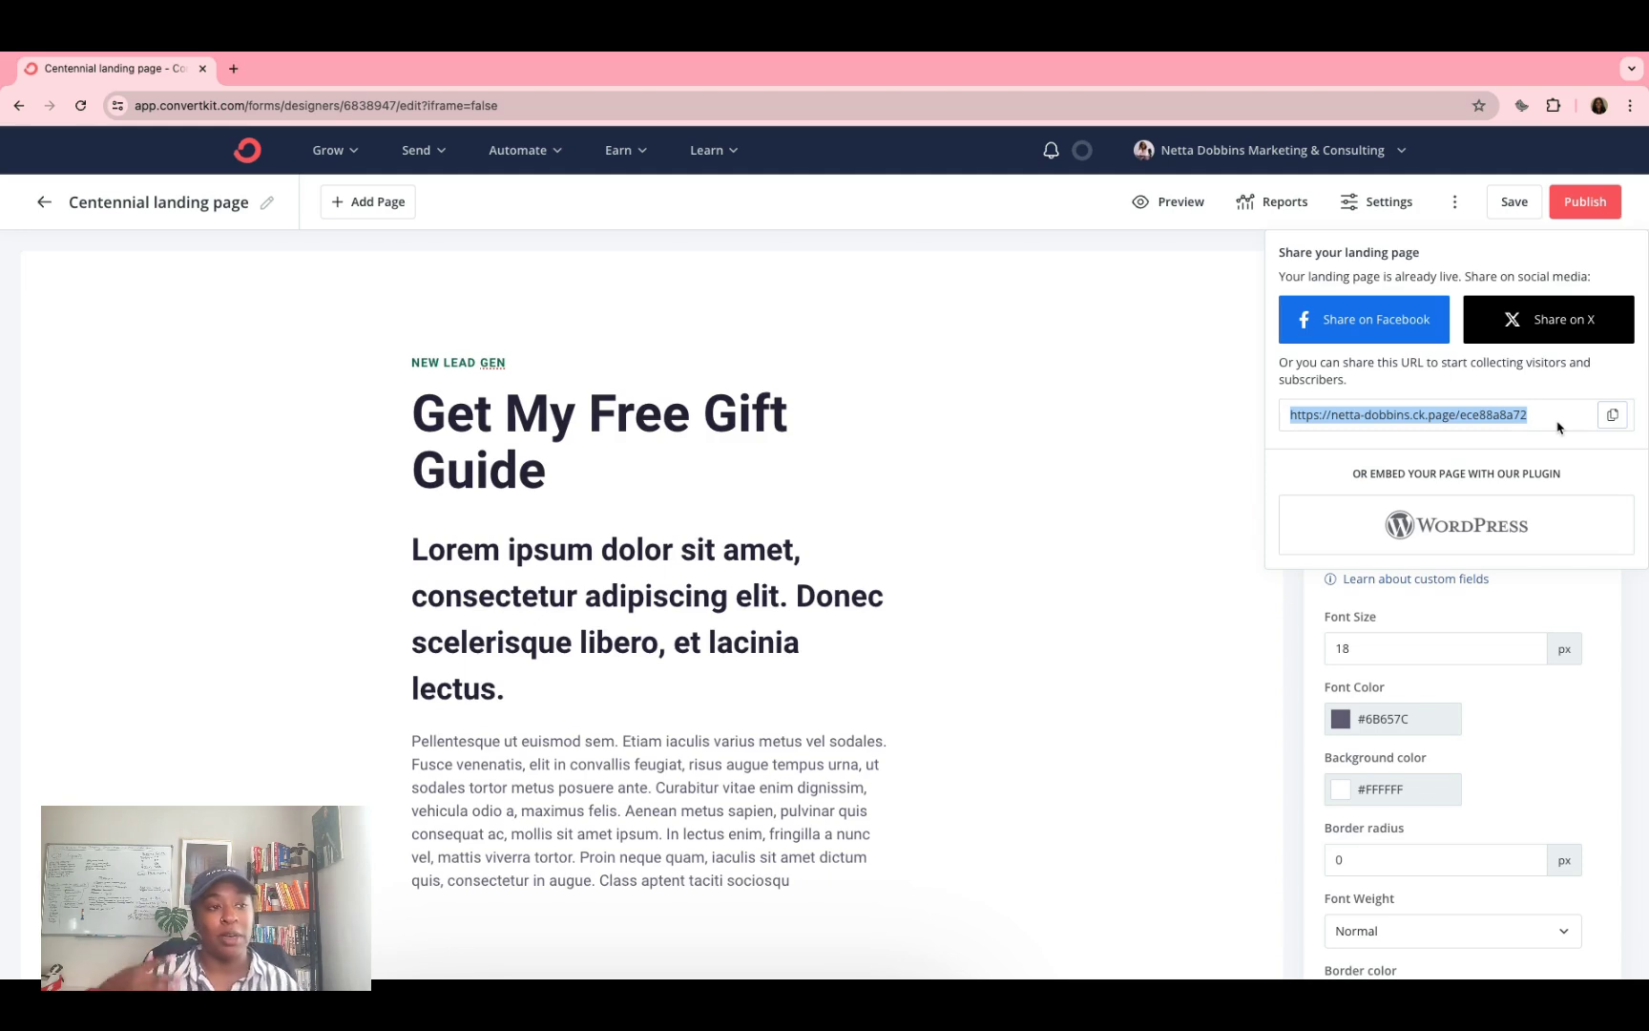
left_click(1164, 370)
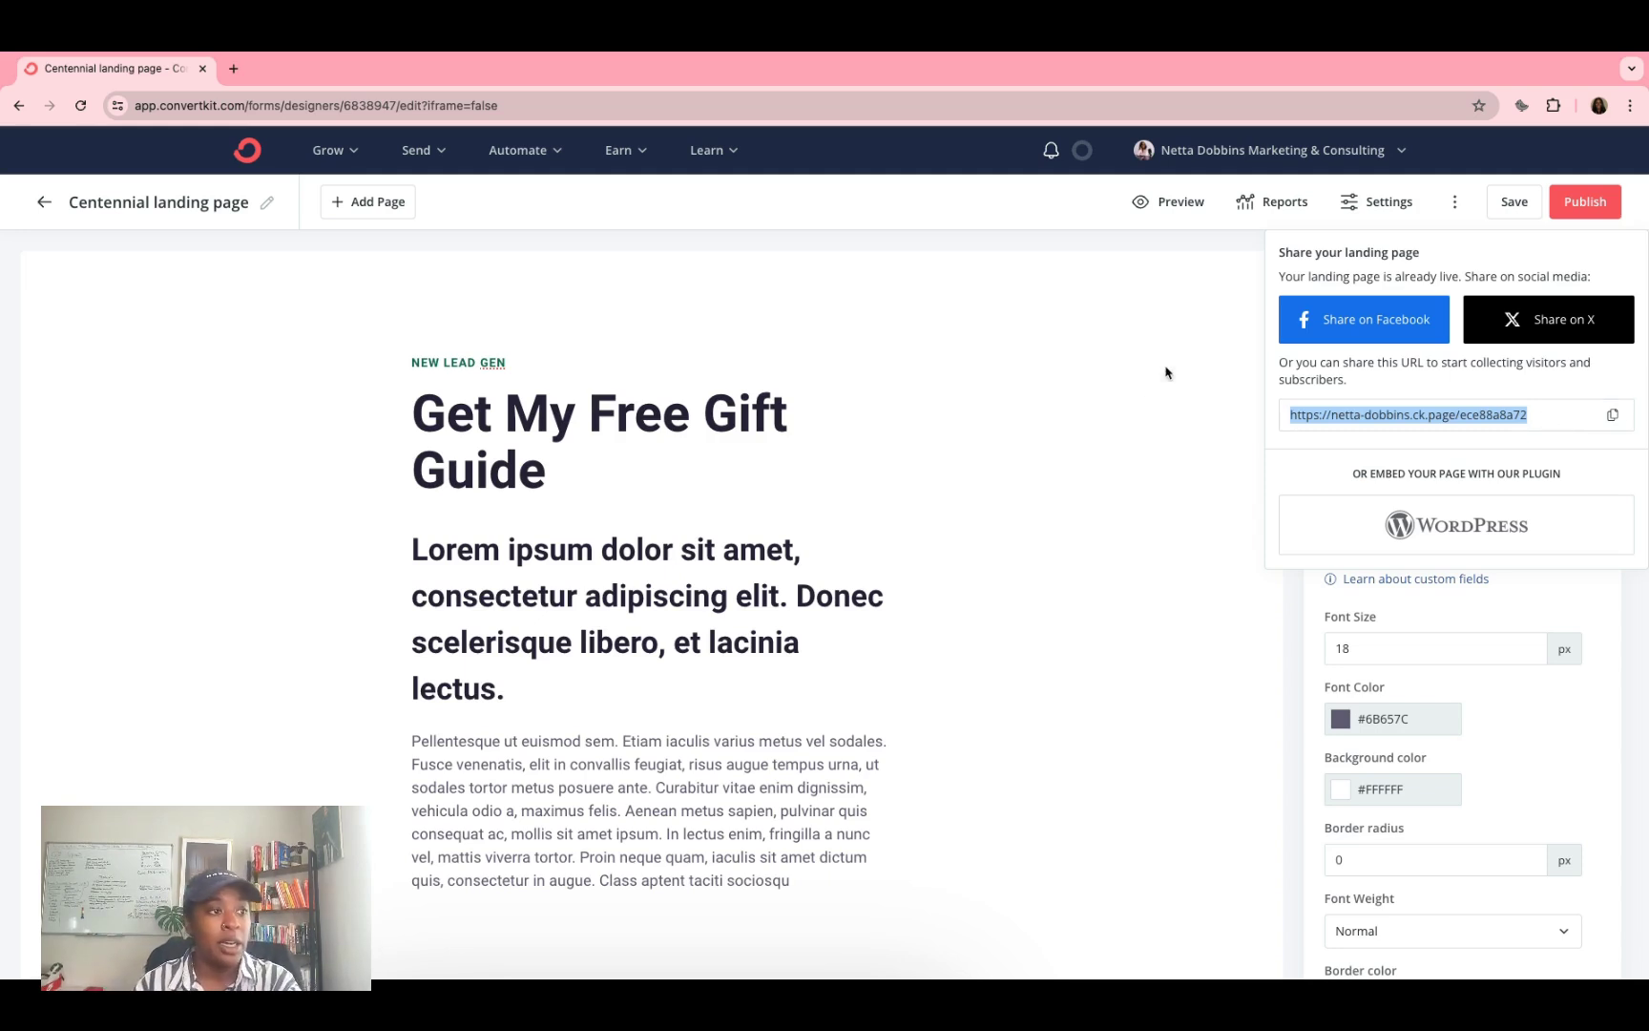
left_click(1644, 226)
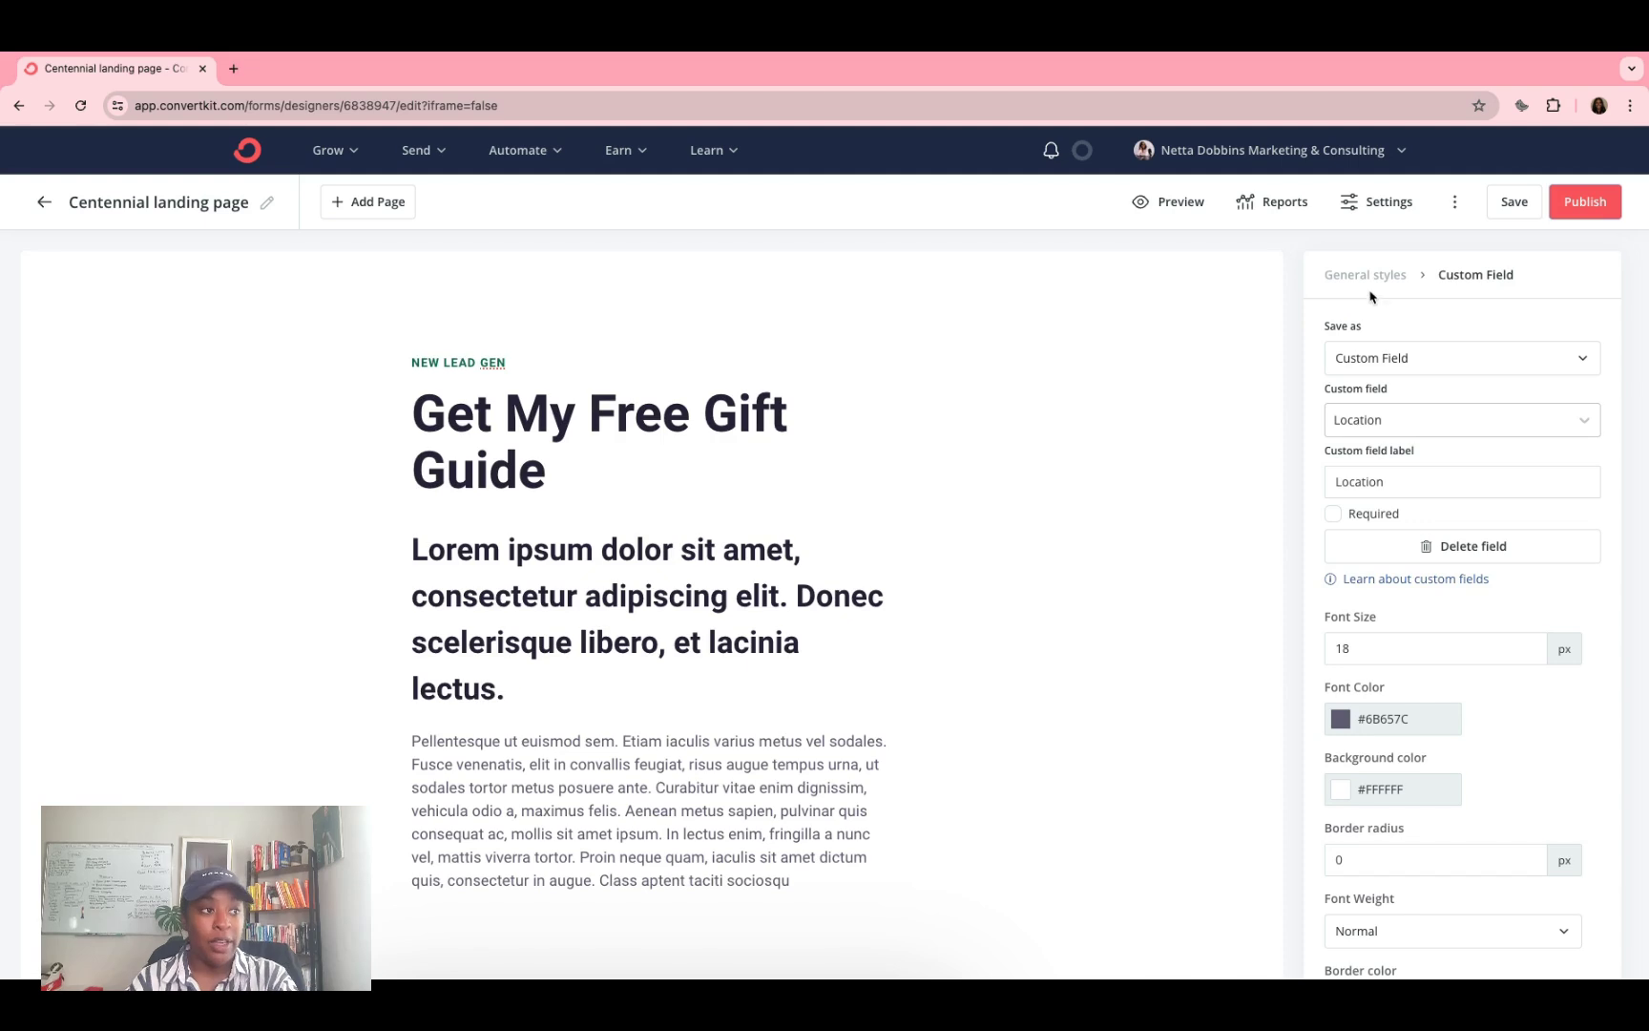
left_click(1389, 203)
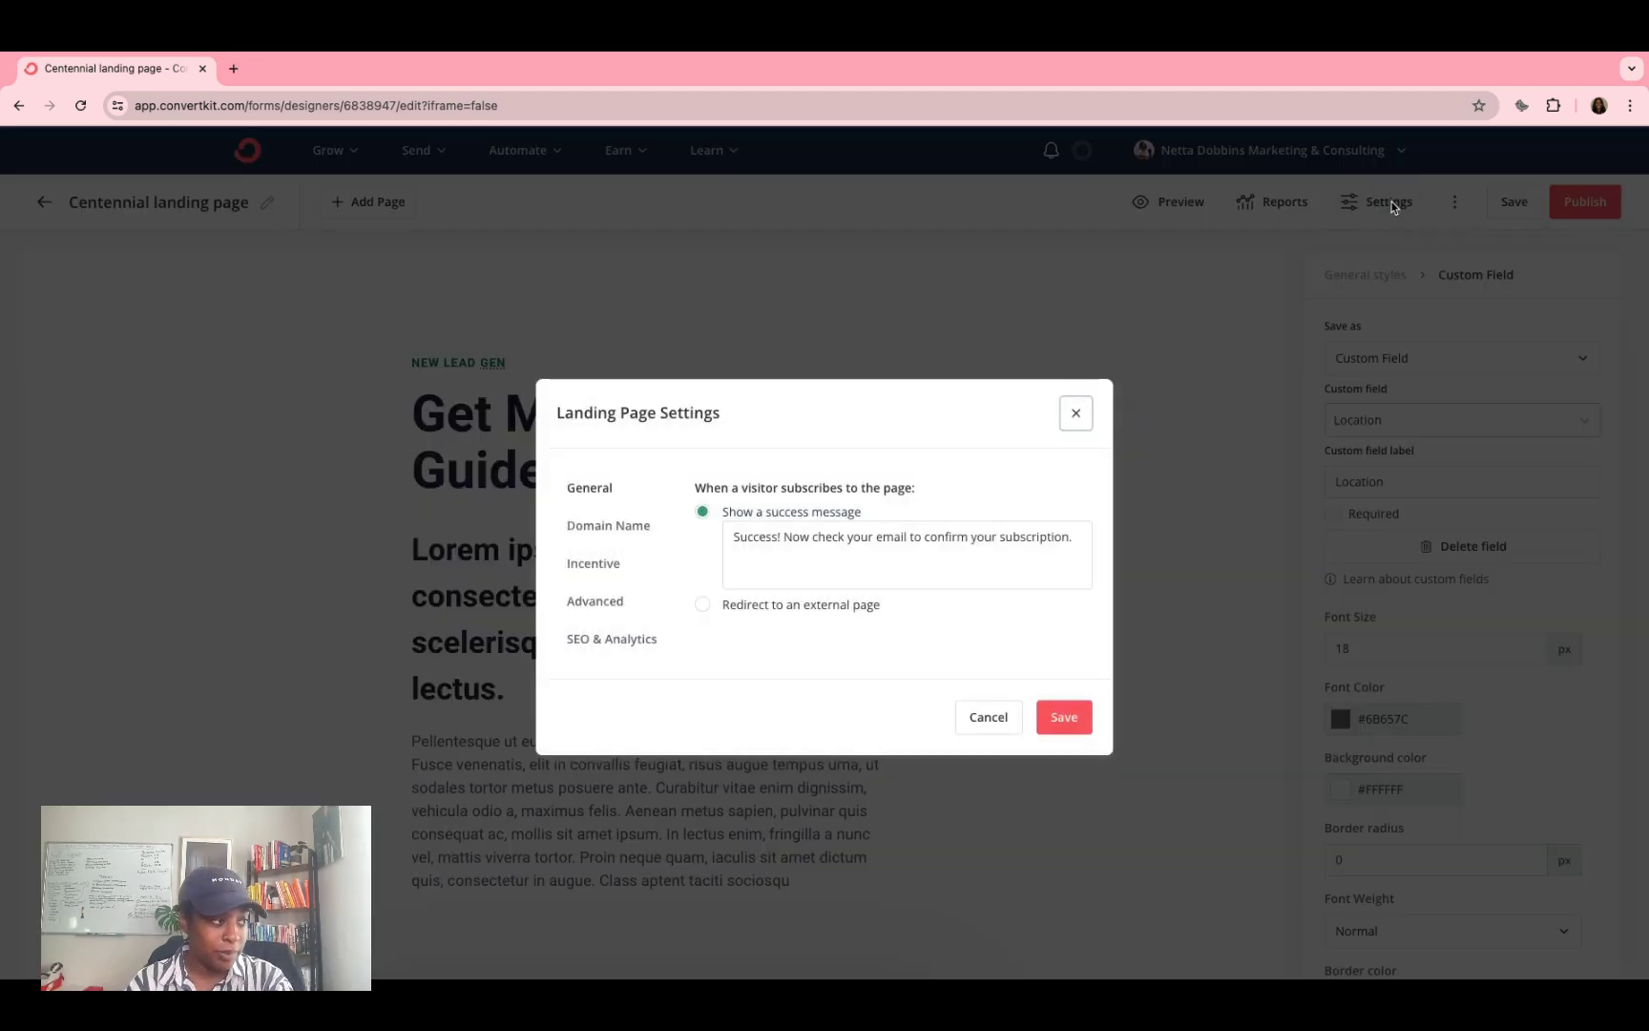
left_click(592, 562)
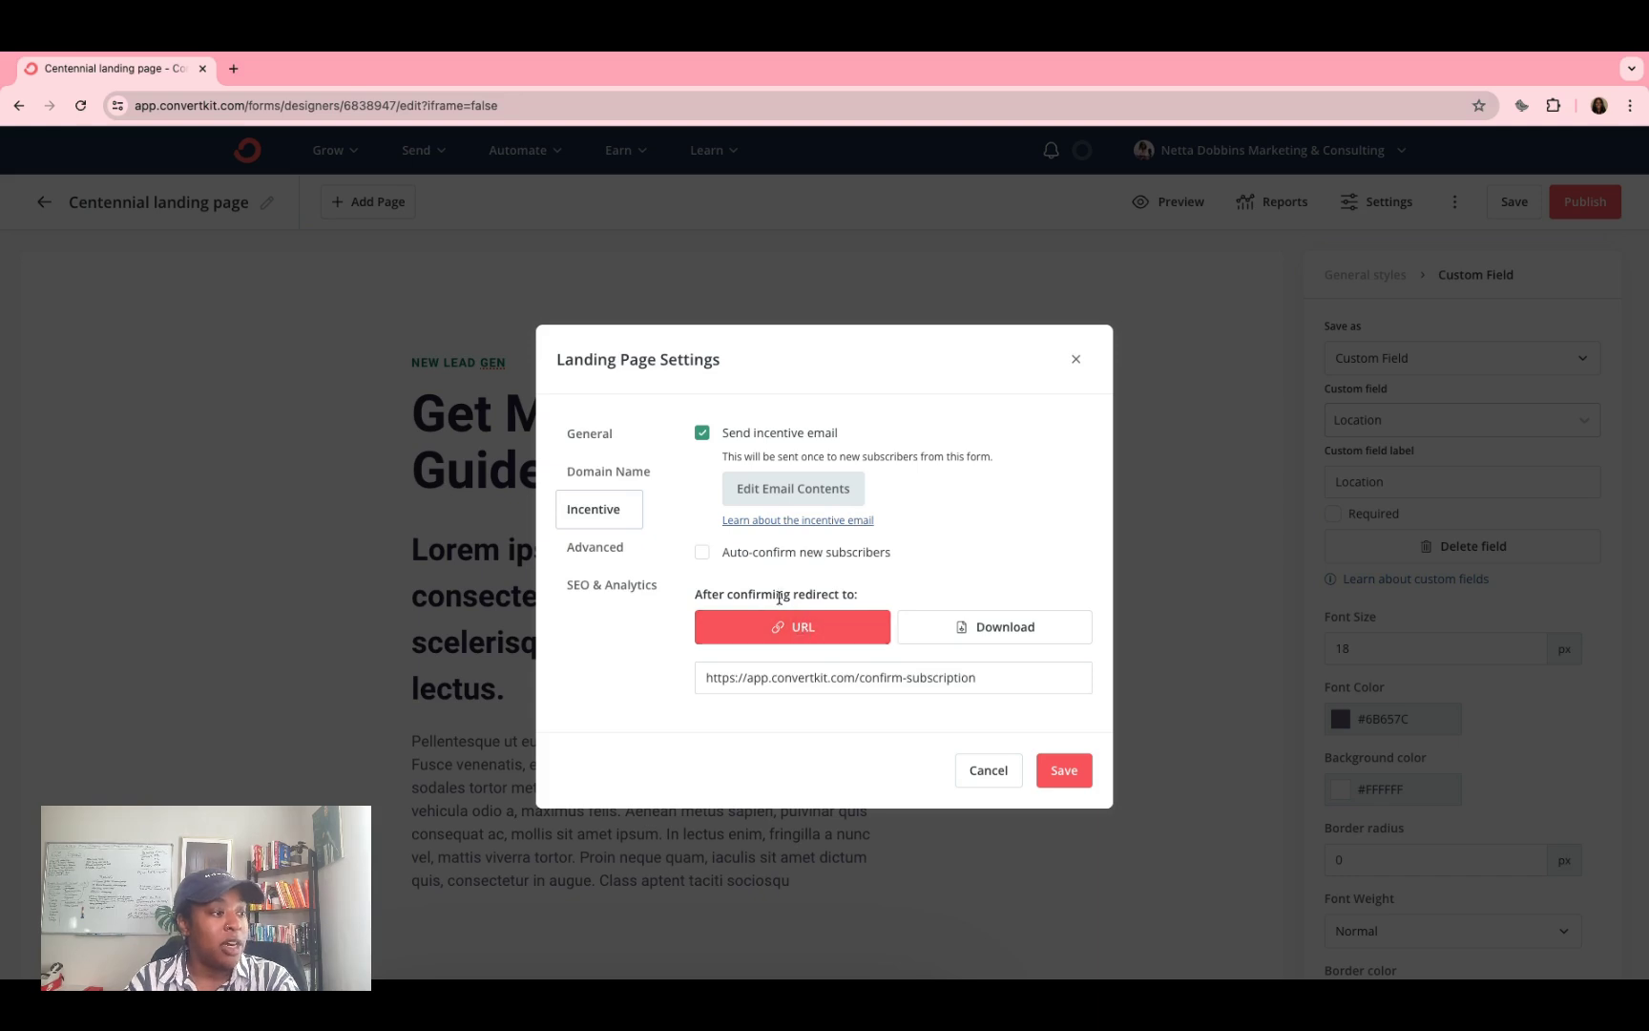
left_click(982, 632)
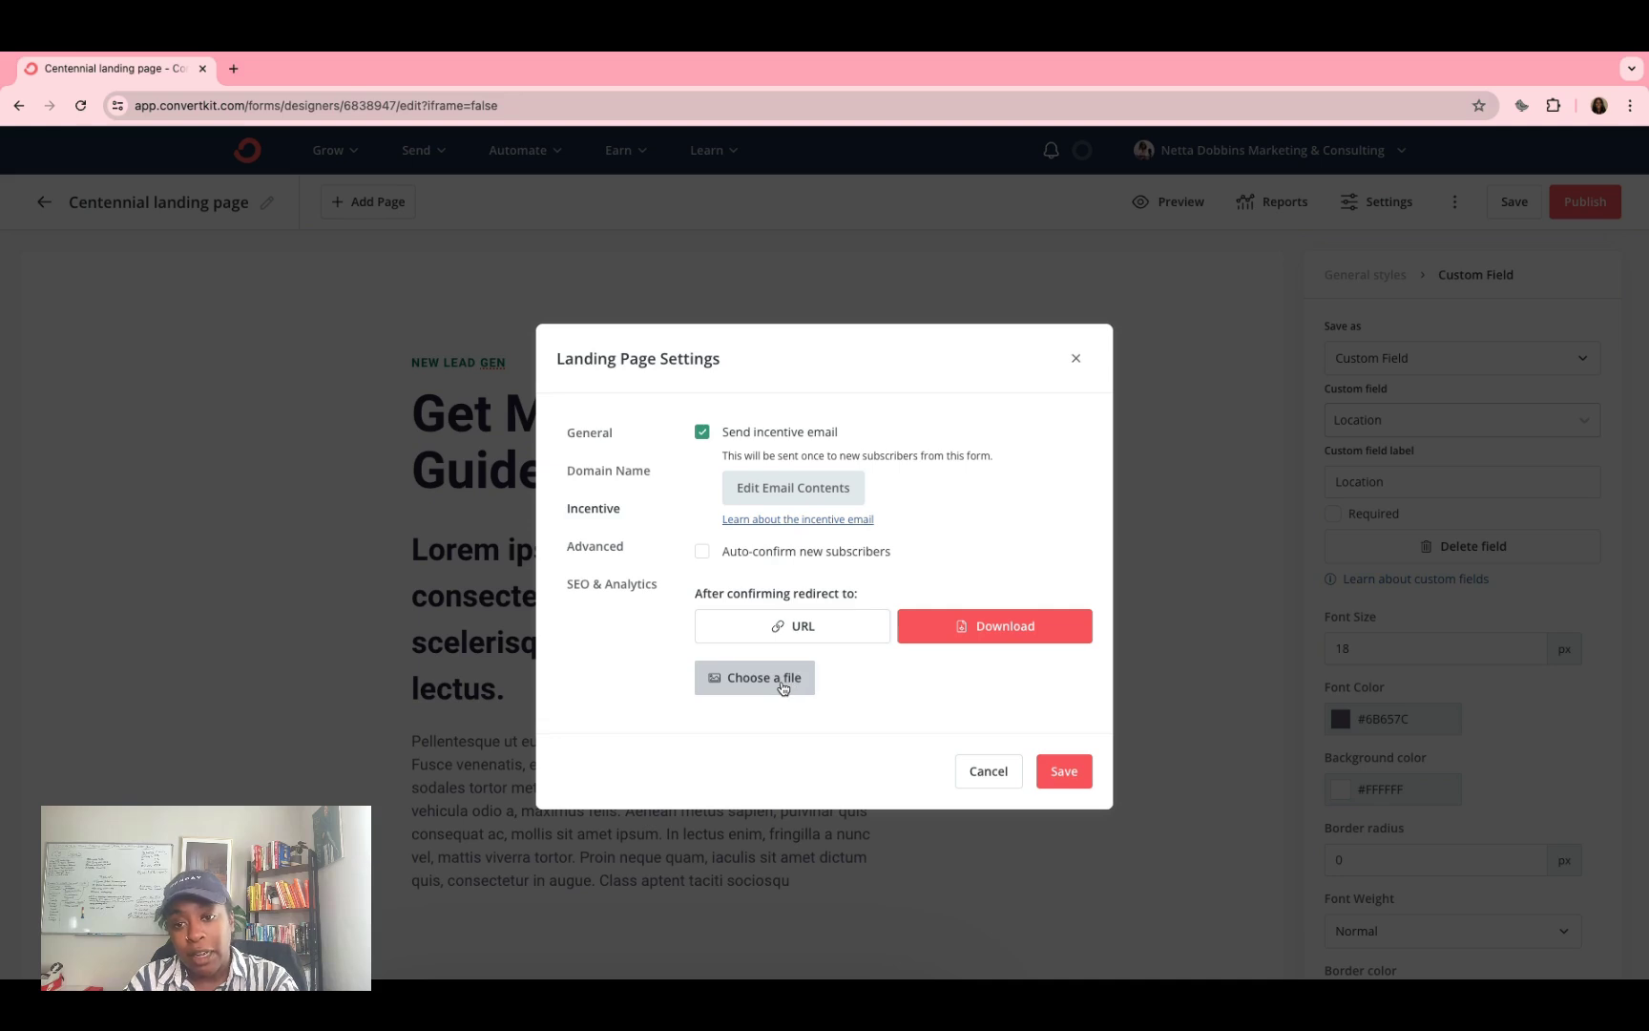
left_click(791, 633)
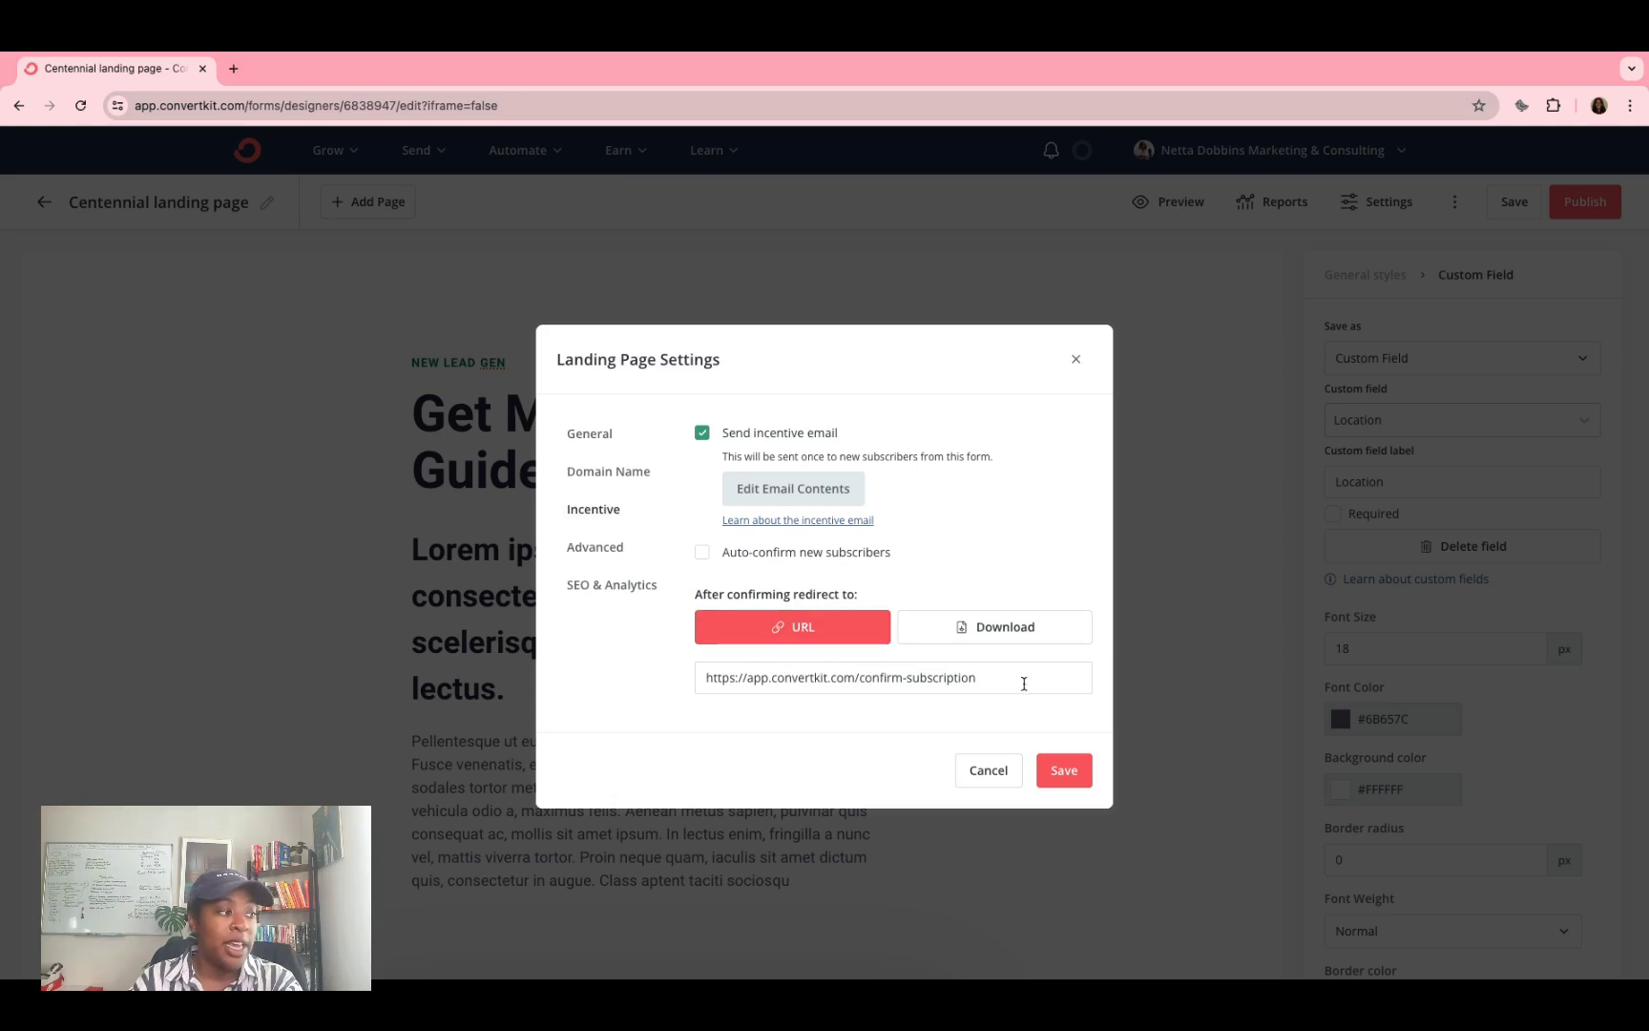
left_click(1005, 629)
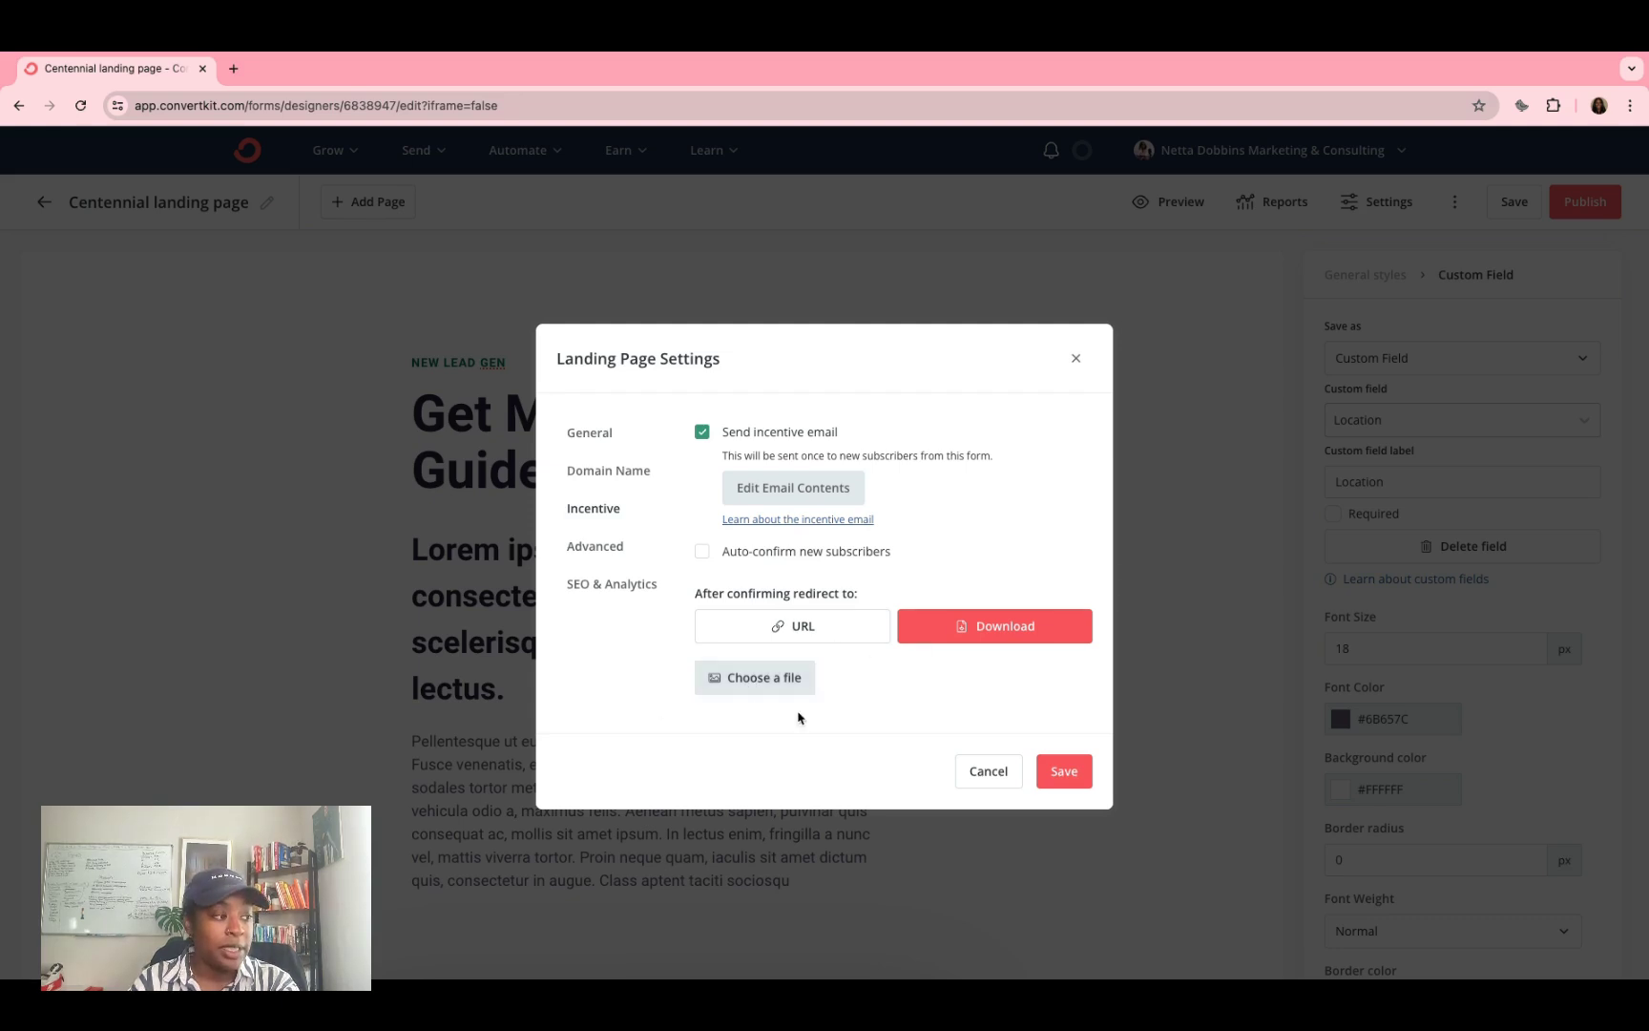
left_click(813, 630)
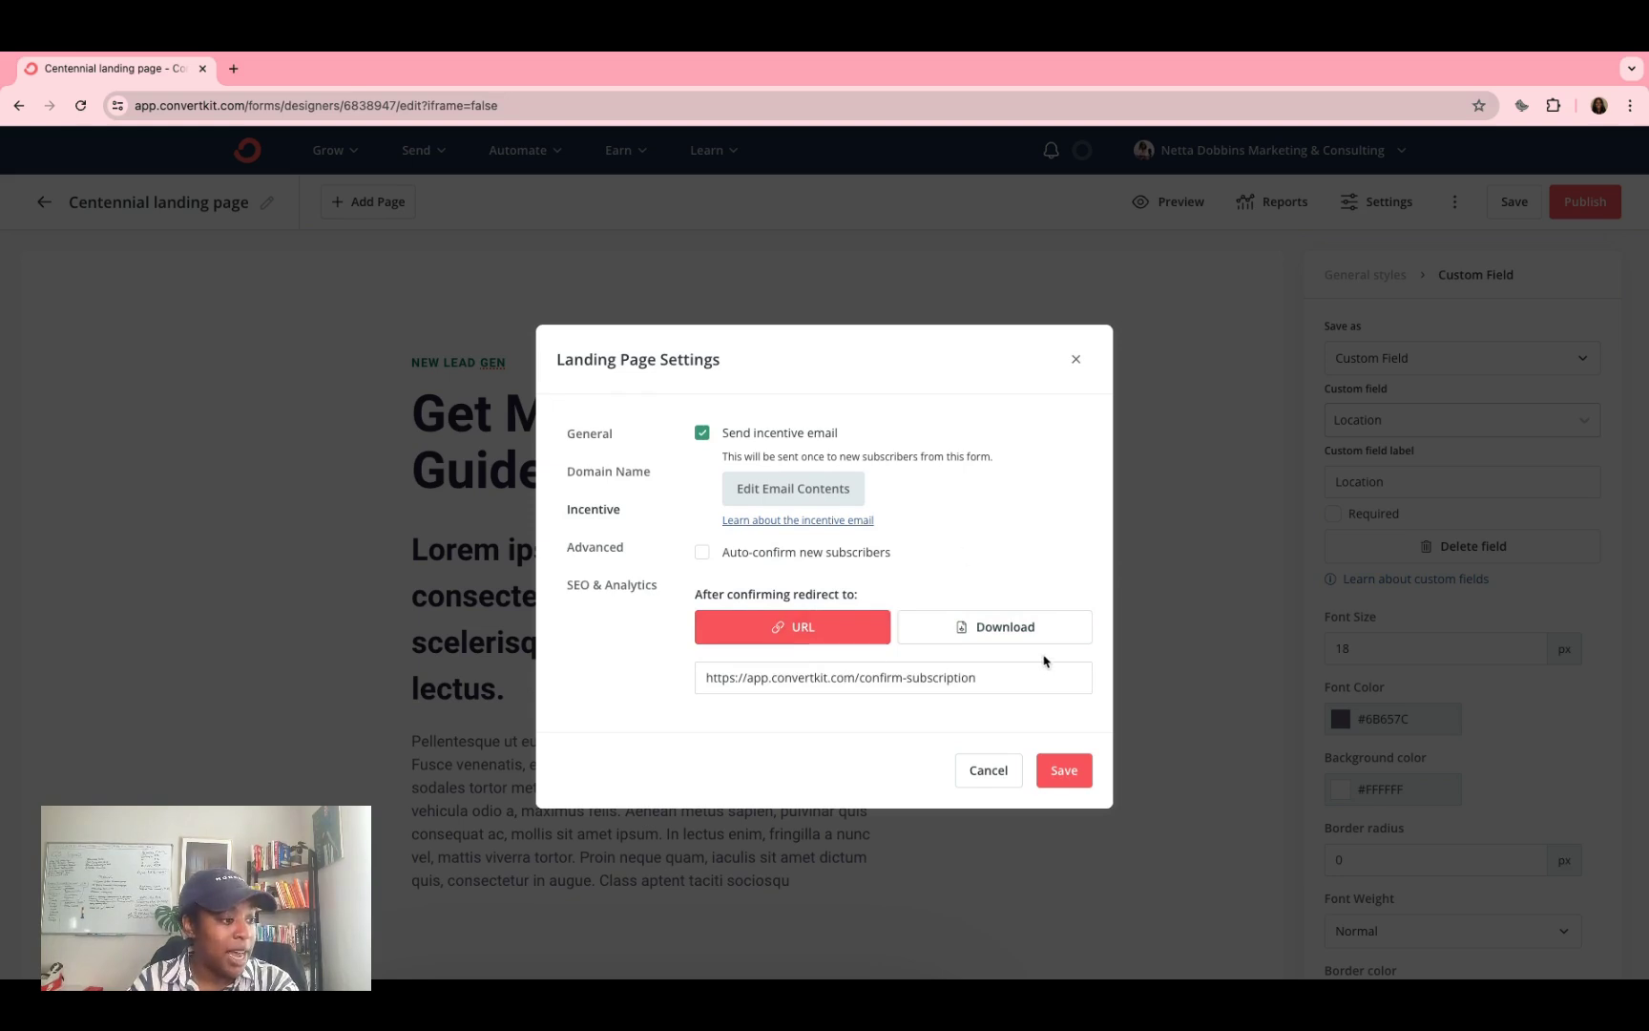
left_click(1065, 769)
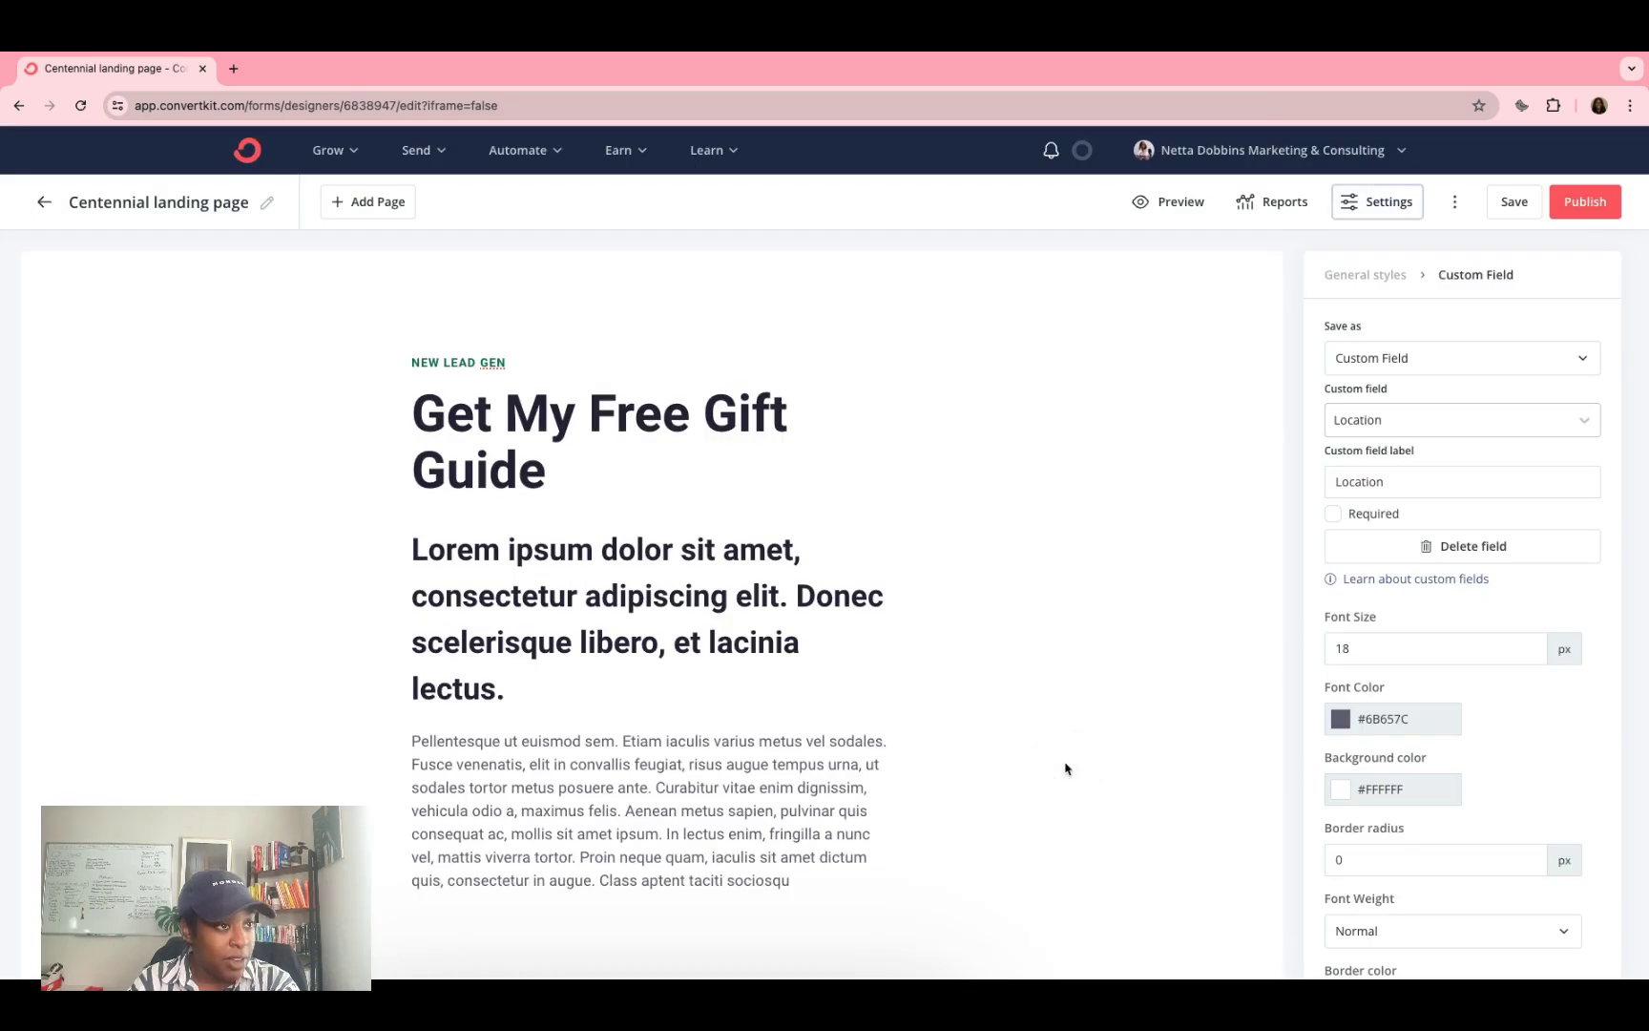
left_click(1586, 204)
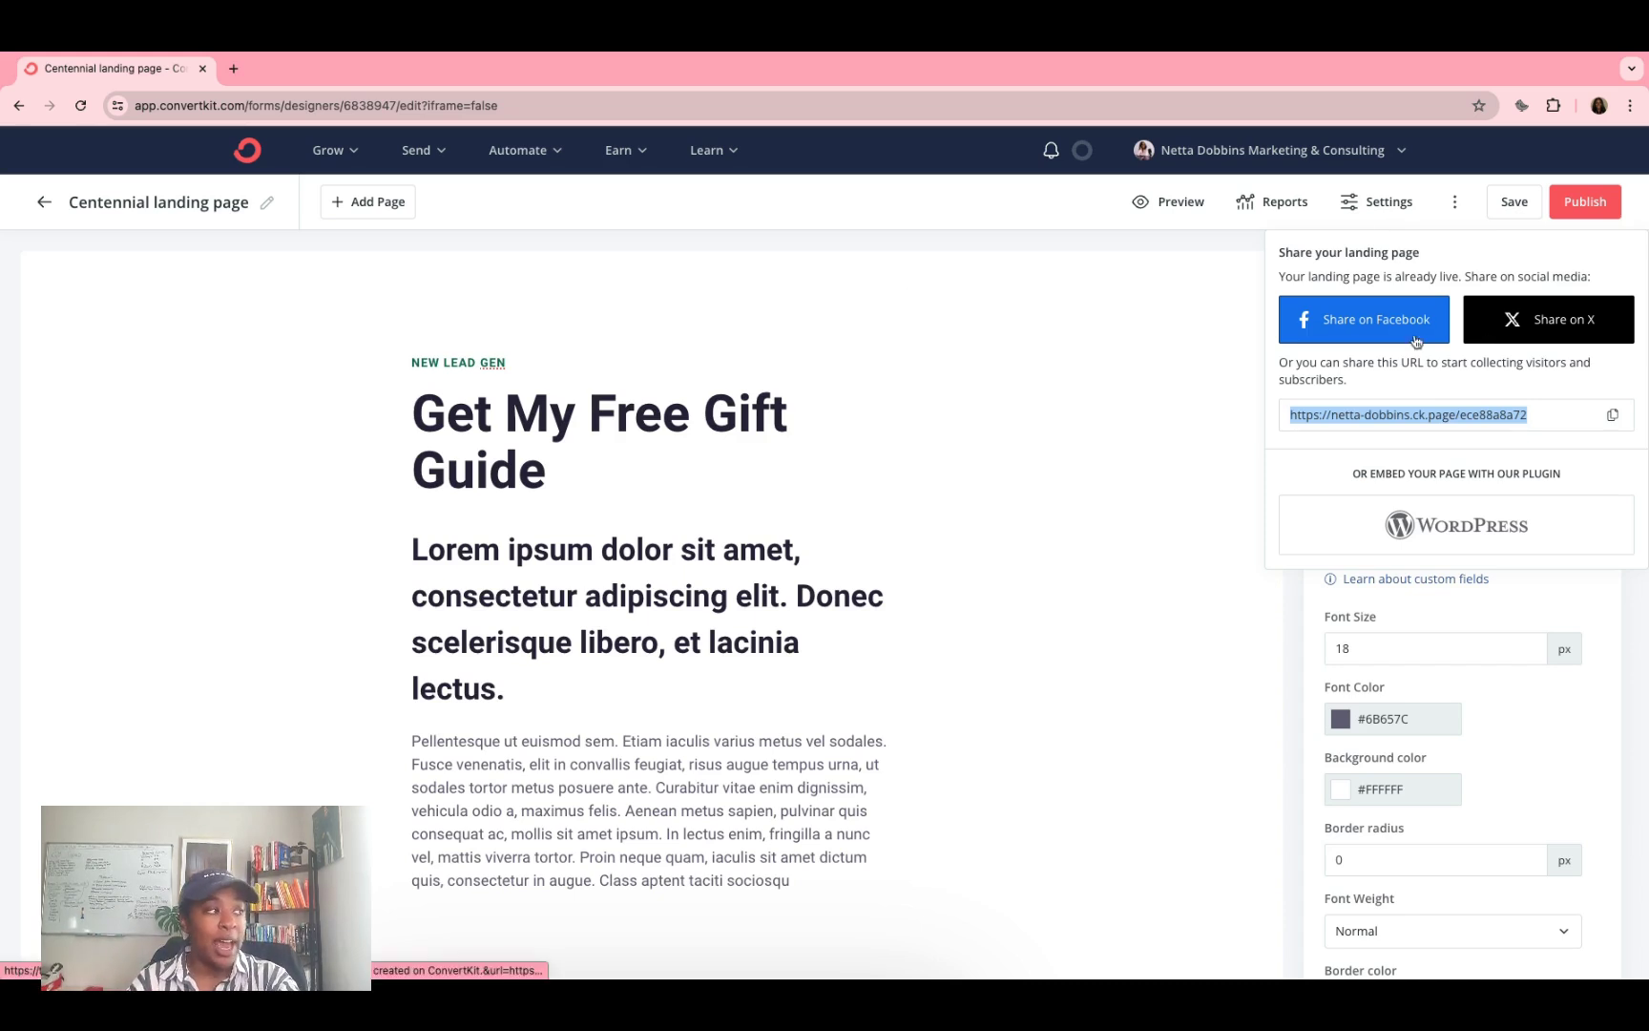
- Rename the page from Centennial landing page to 'Test Landing Page'
left_click(111, 219)
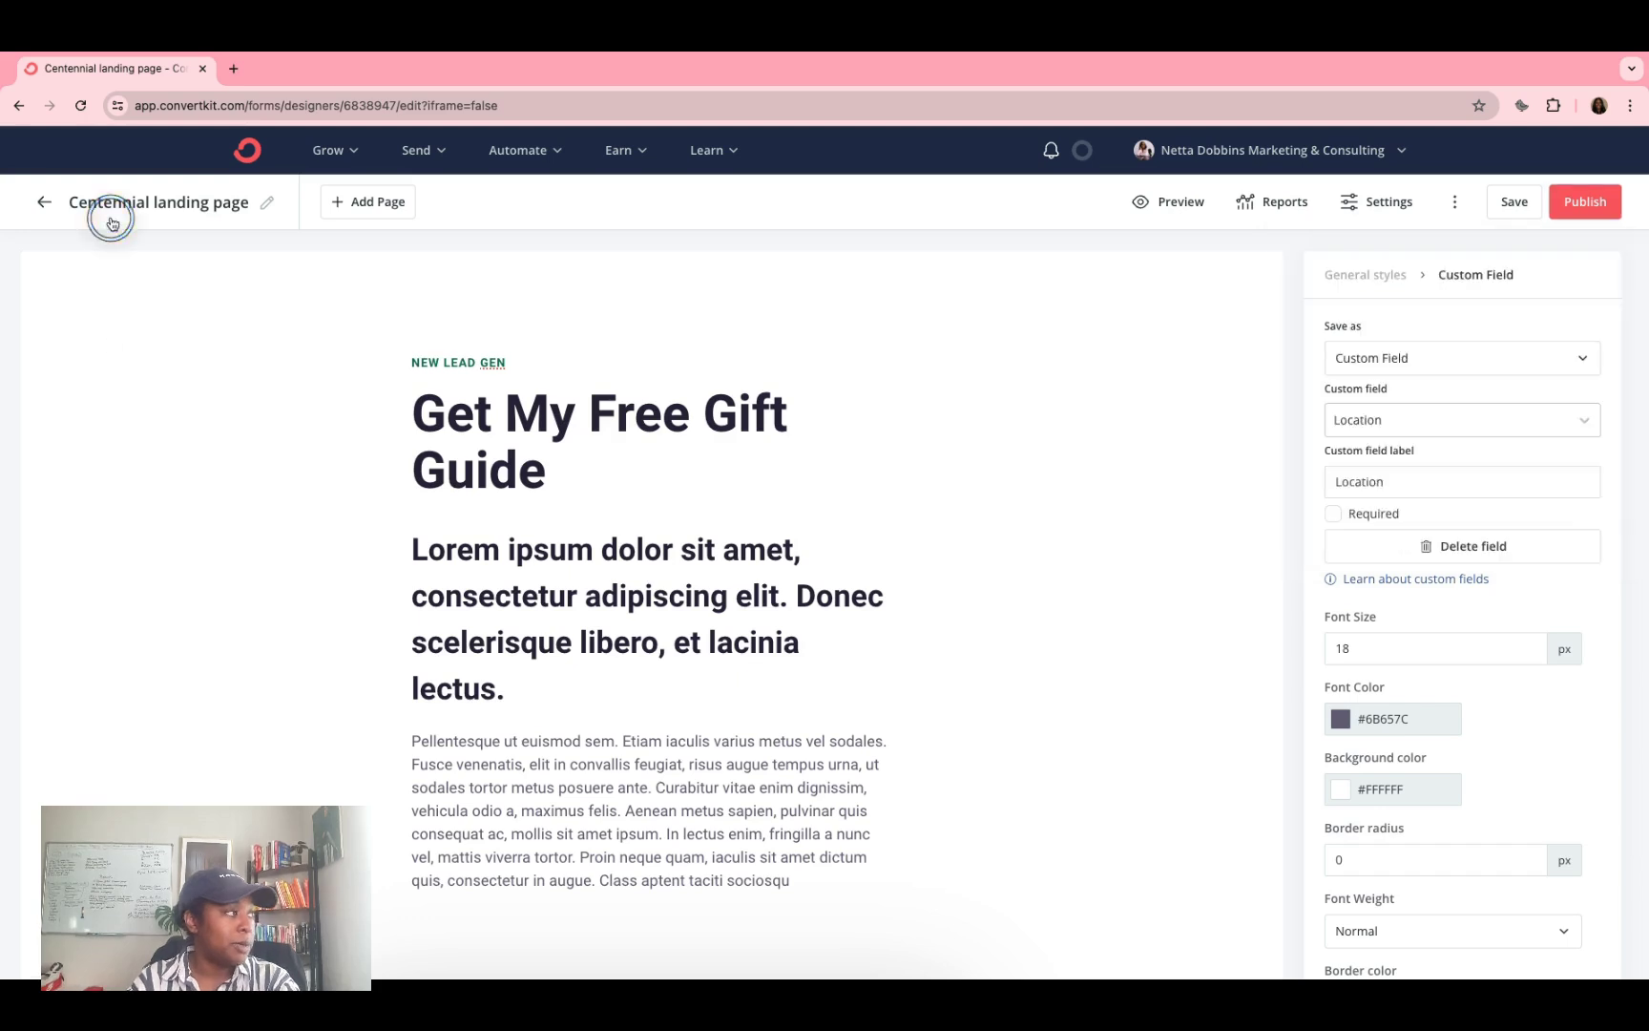
left_click(264, 202)
triple_click(184, 202)
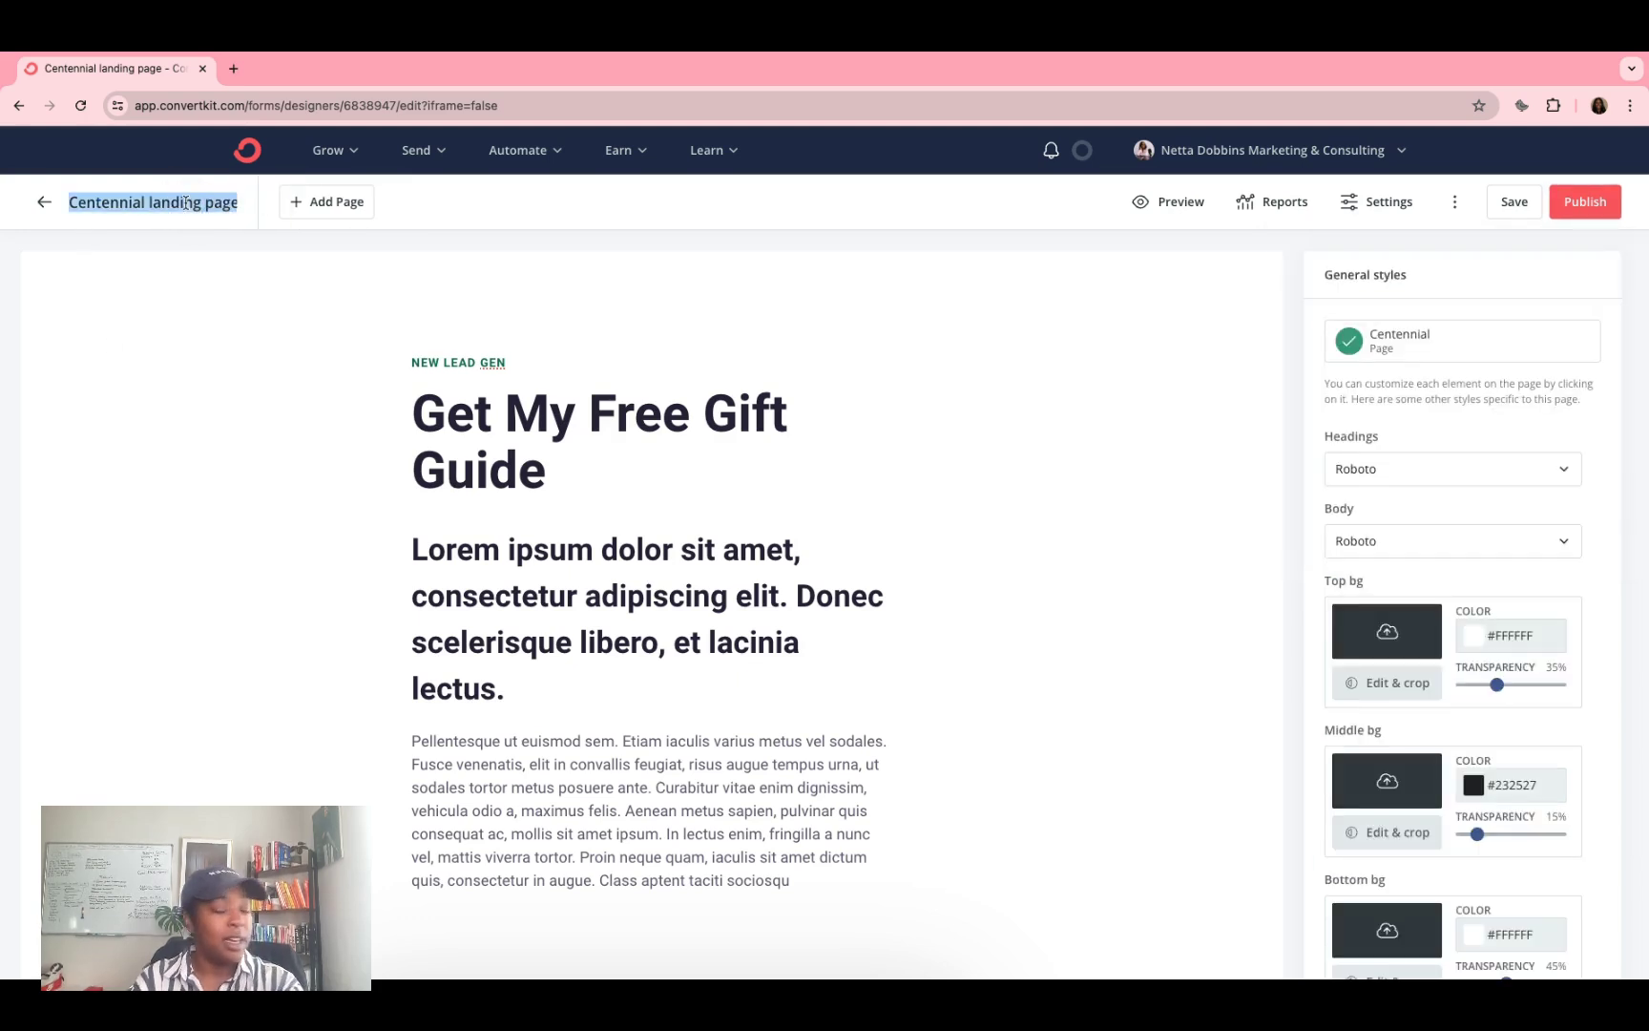
type("Test Landin")
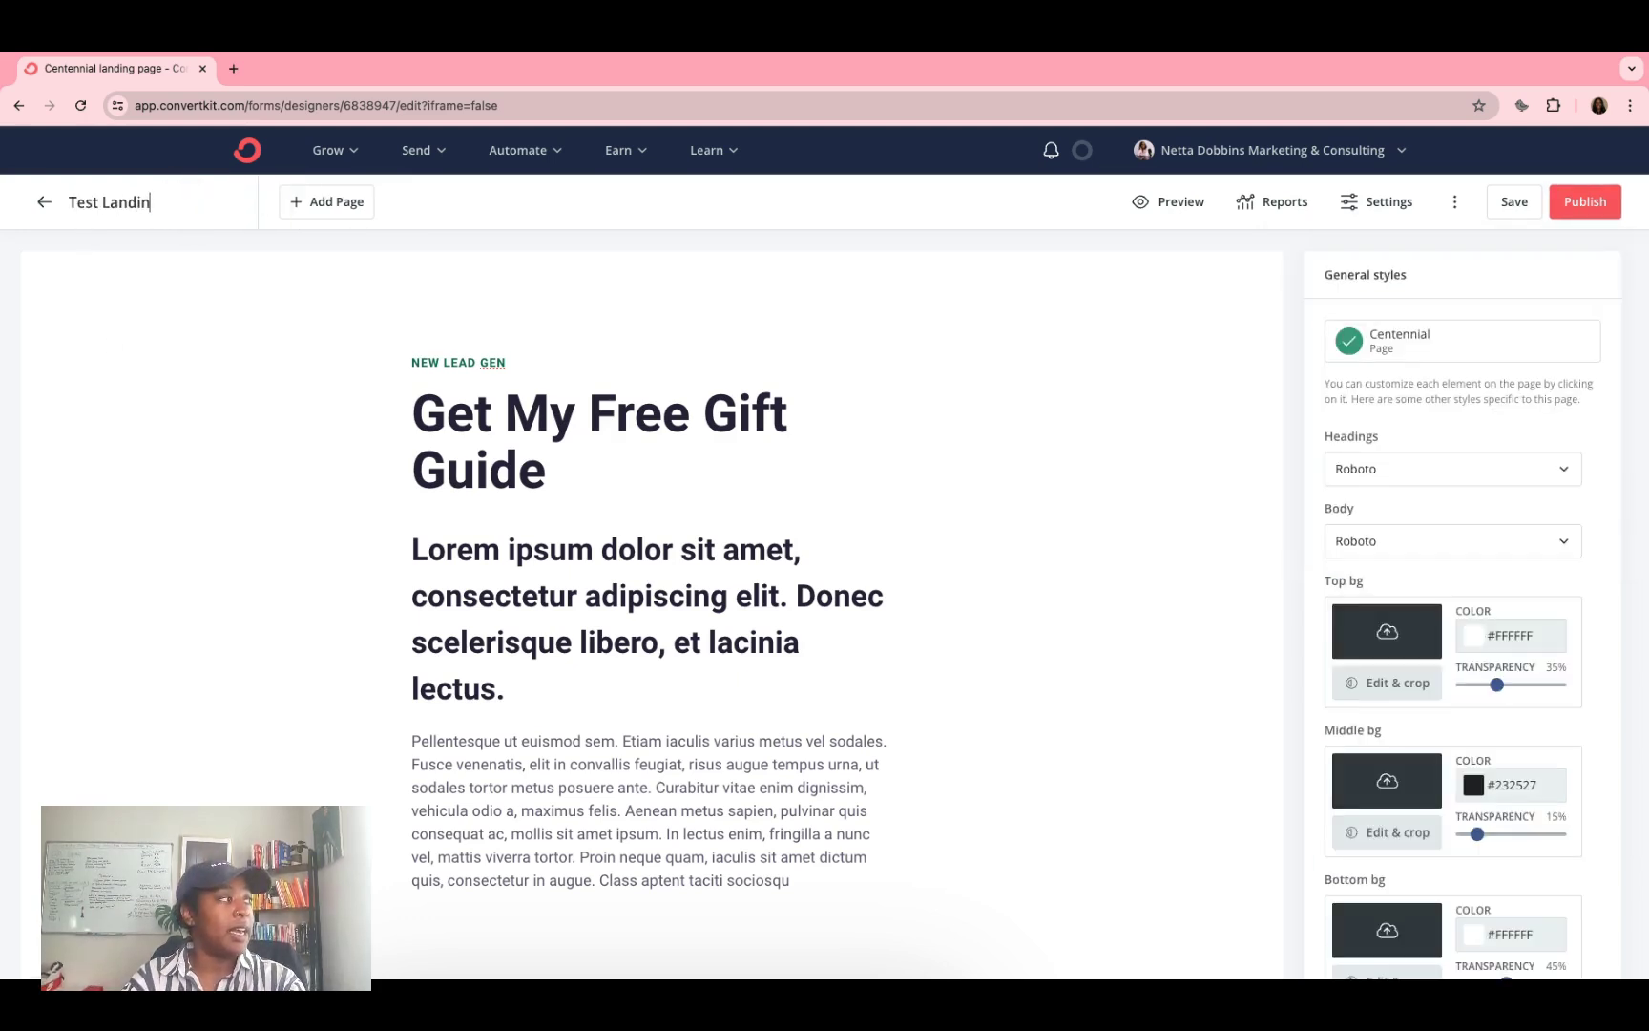
type("g Page")
key("Return")
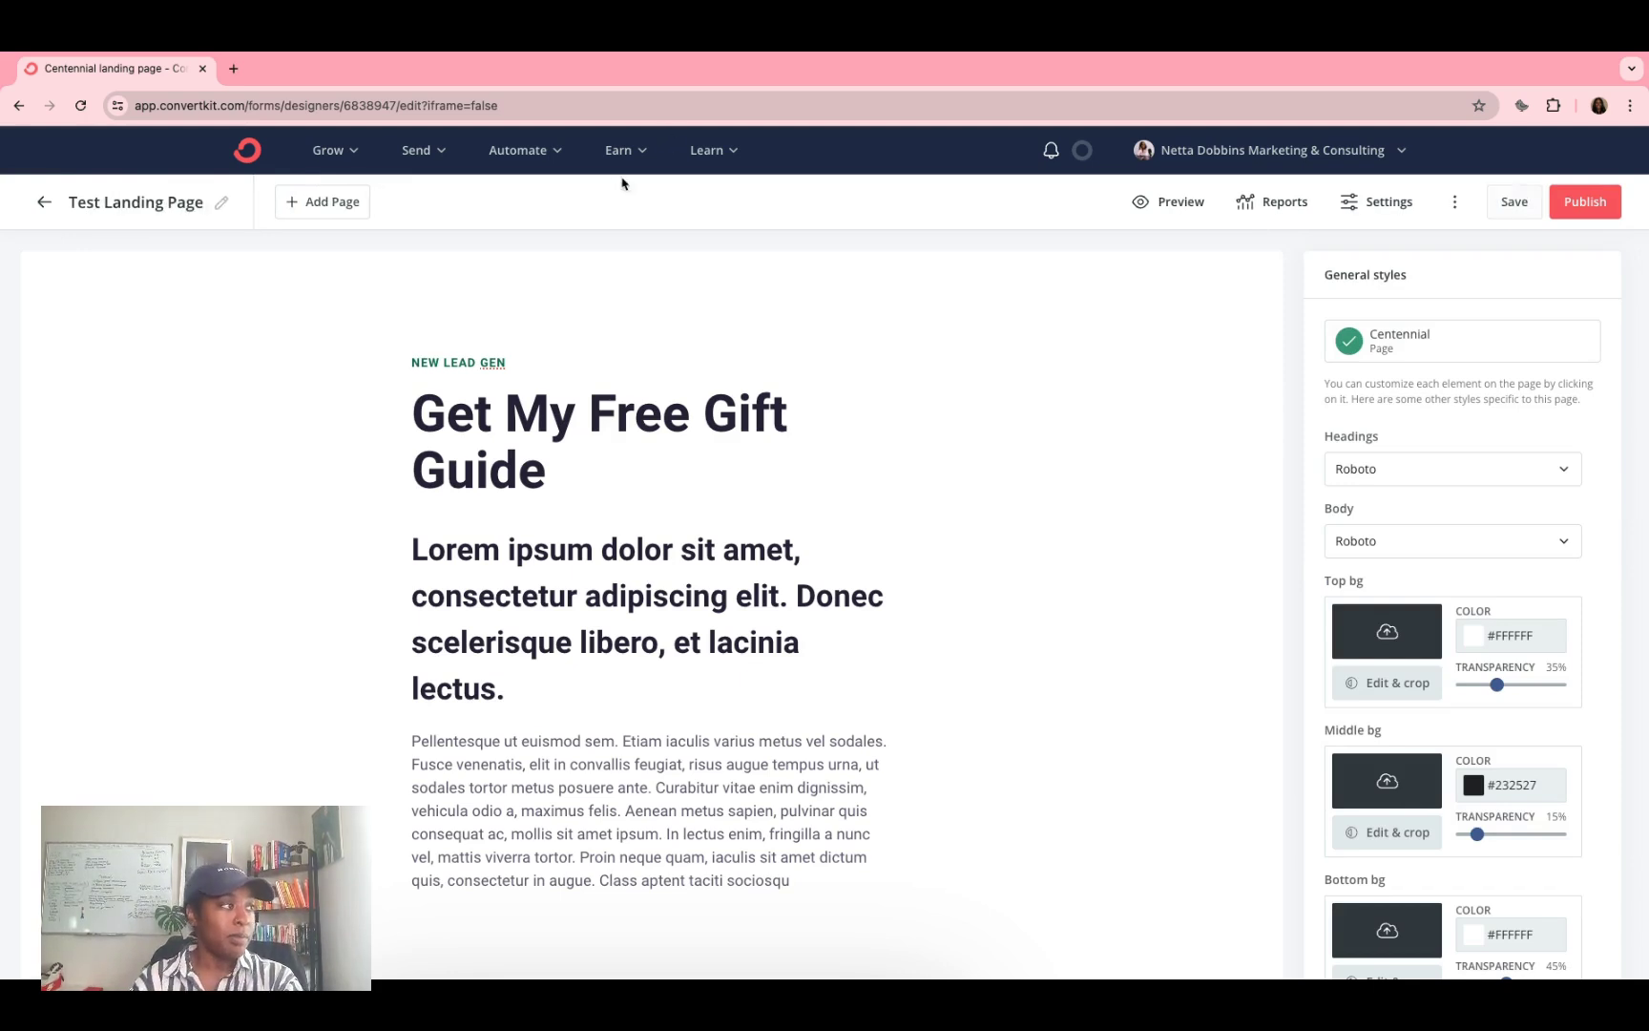
left_click(553, 150)
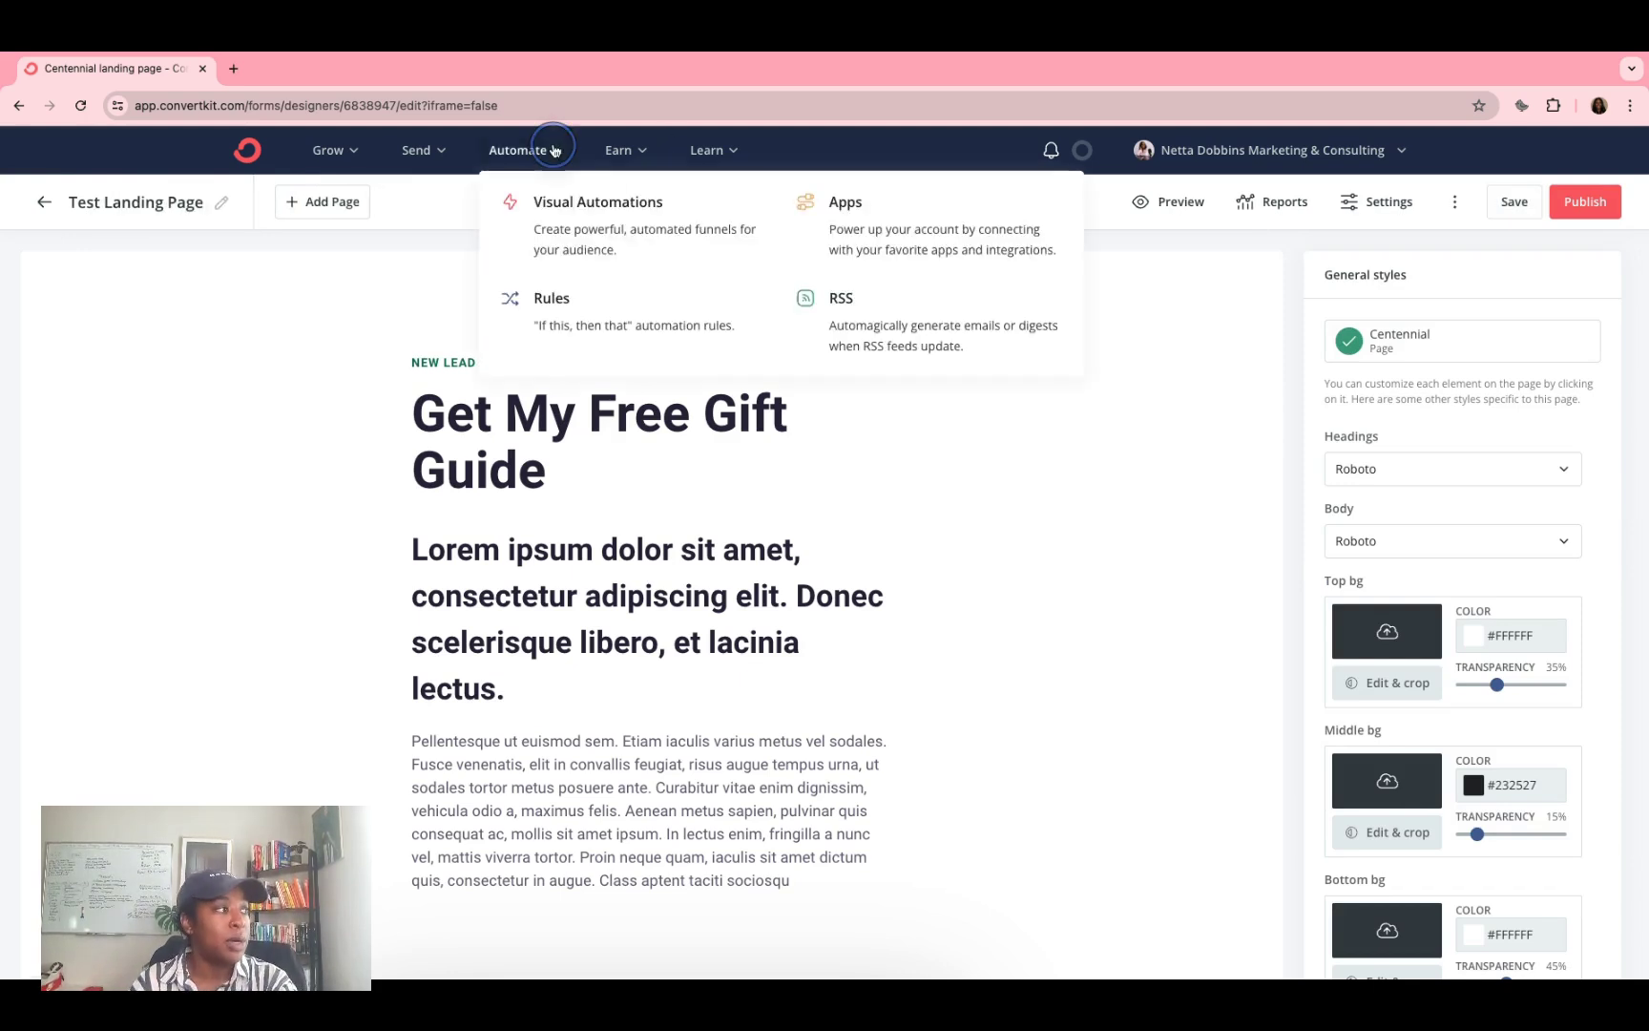
- Under Visual Automations, start a new automation from scratch with the Empty Automation card
left_click(583, 221)
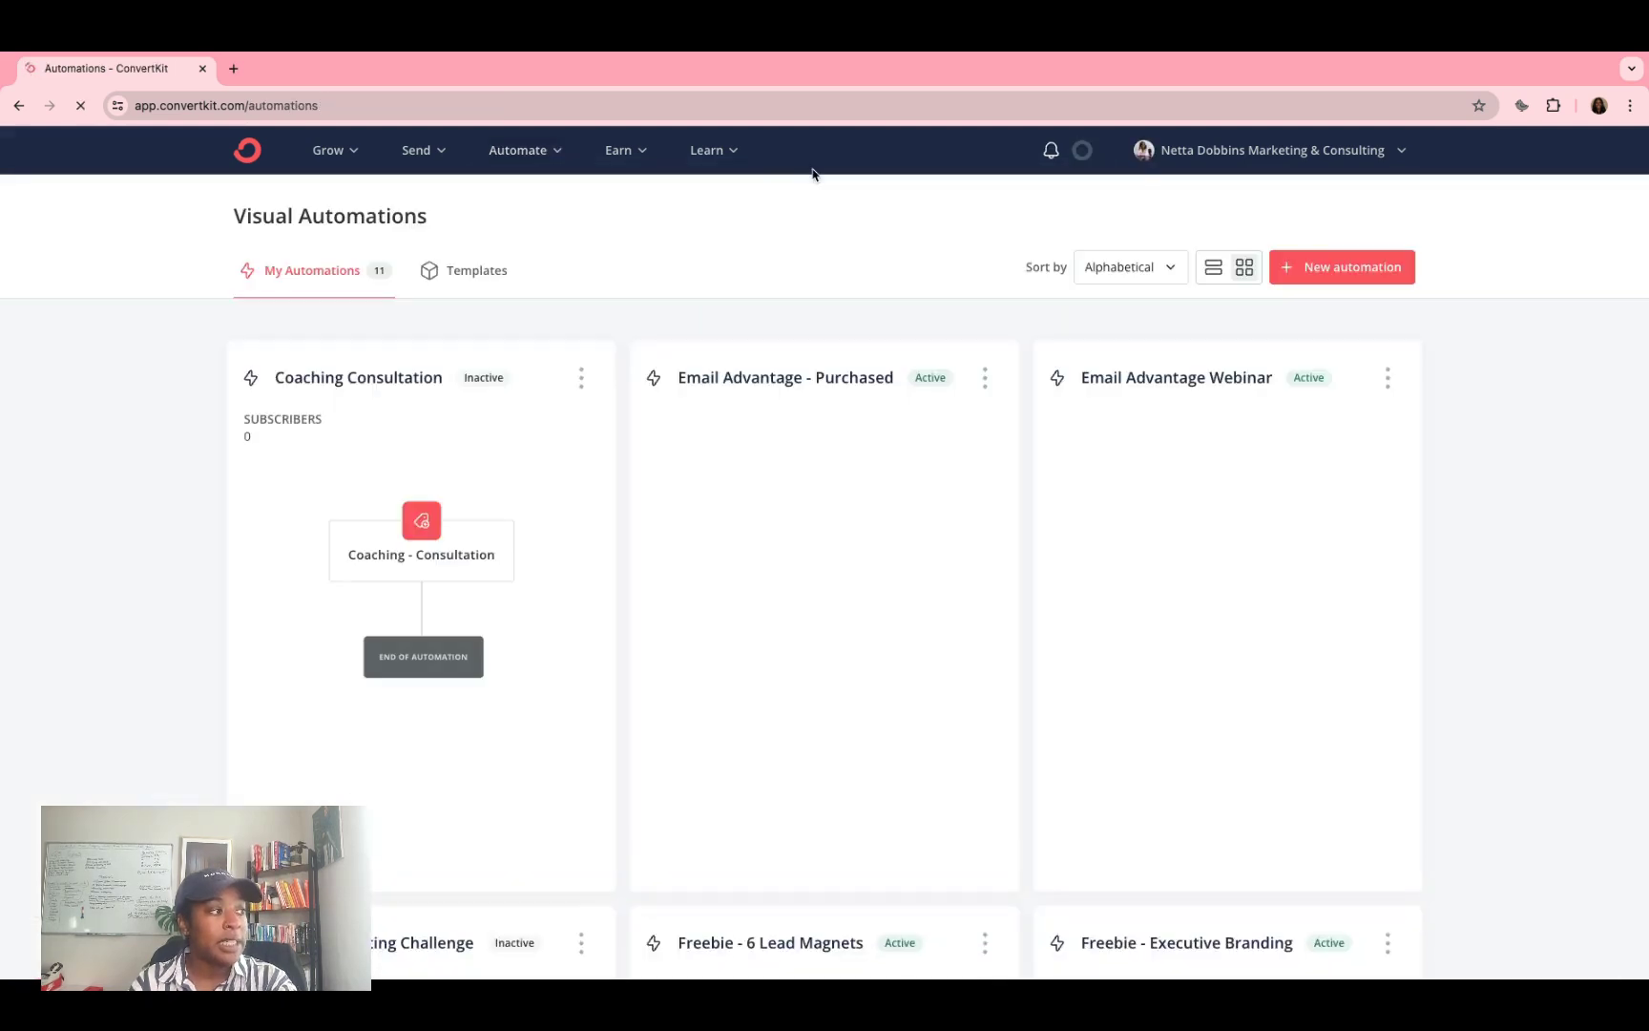
left_click(1341, 272)
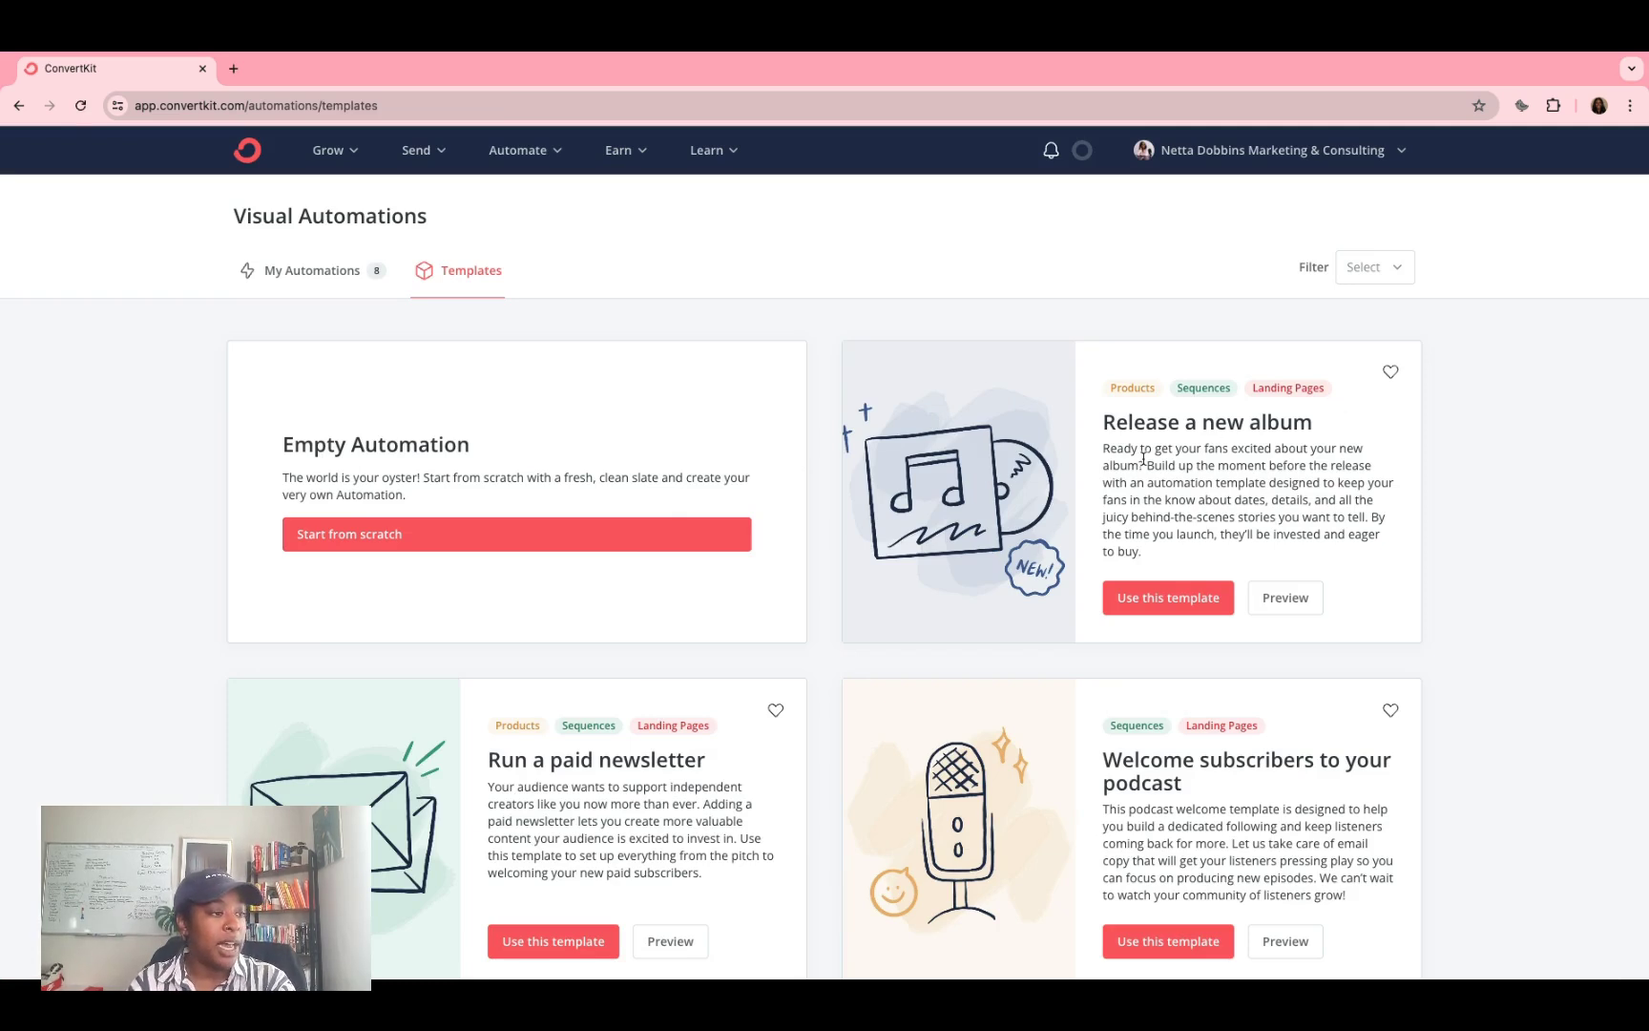
scroll(1143, 458, "down", 6)
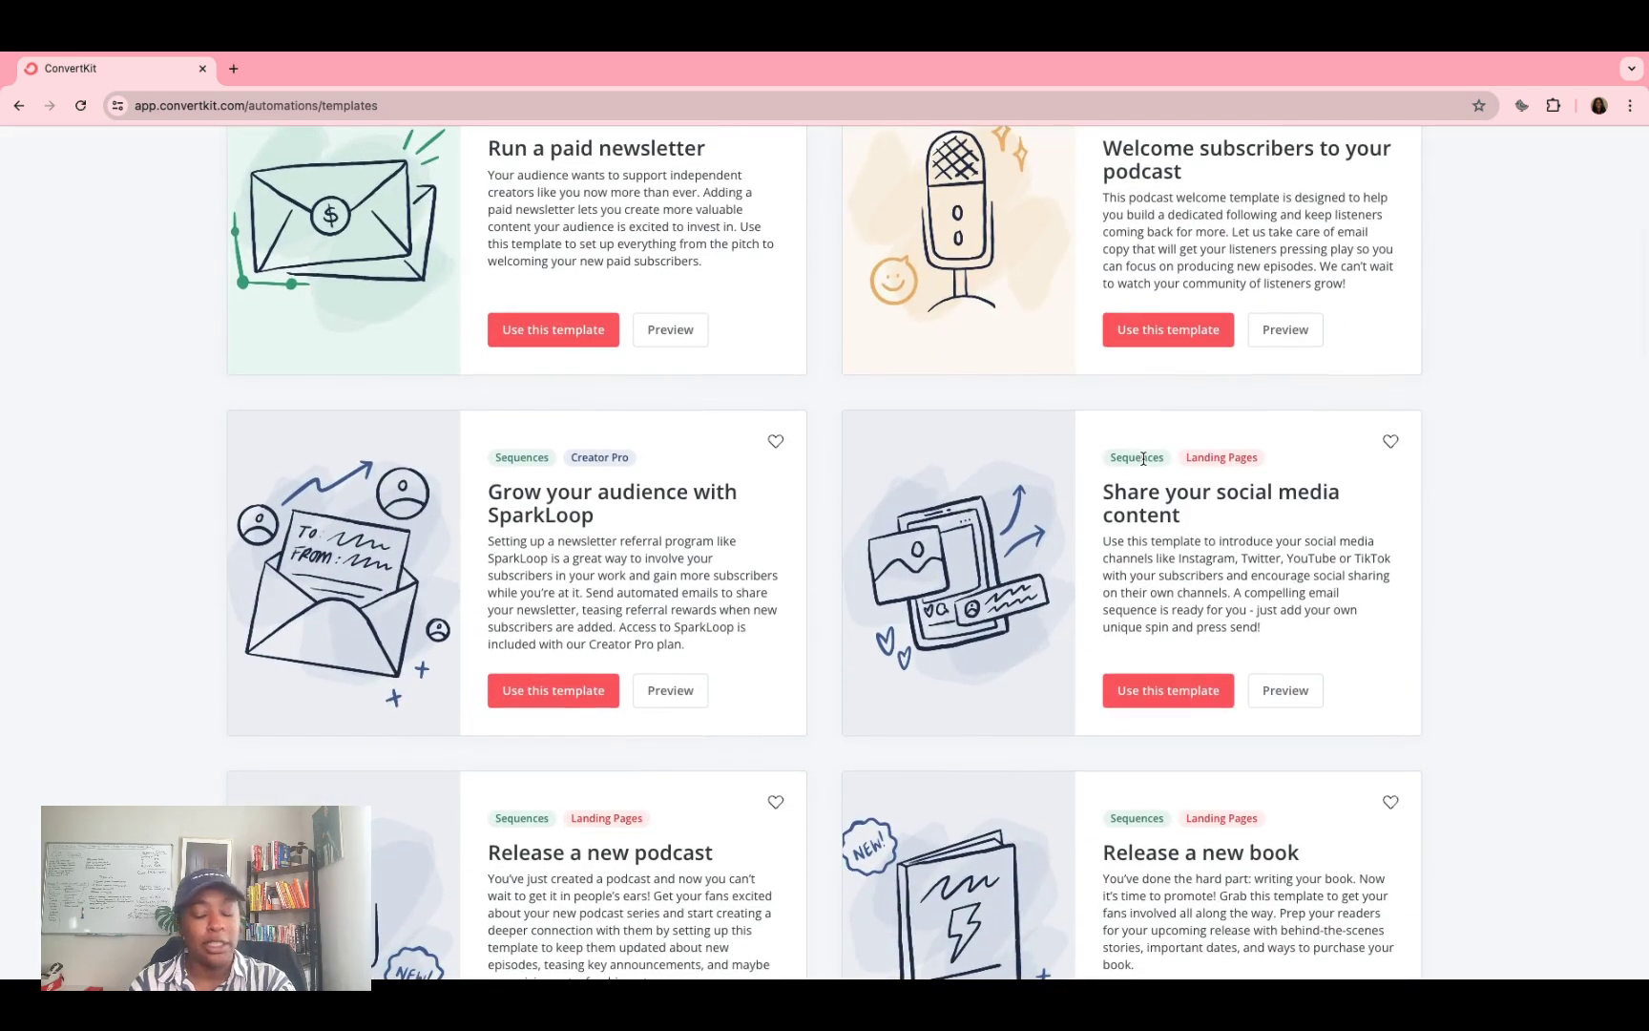
scroll(1144, 458, "down", 6)
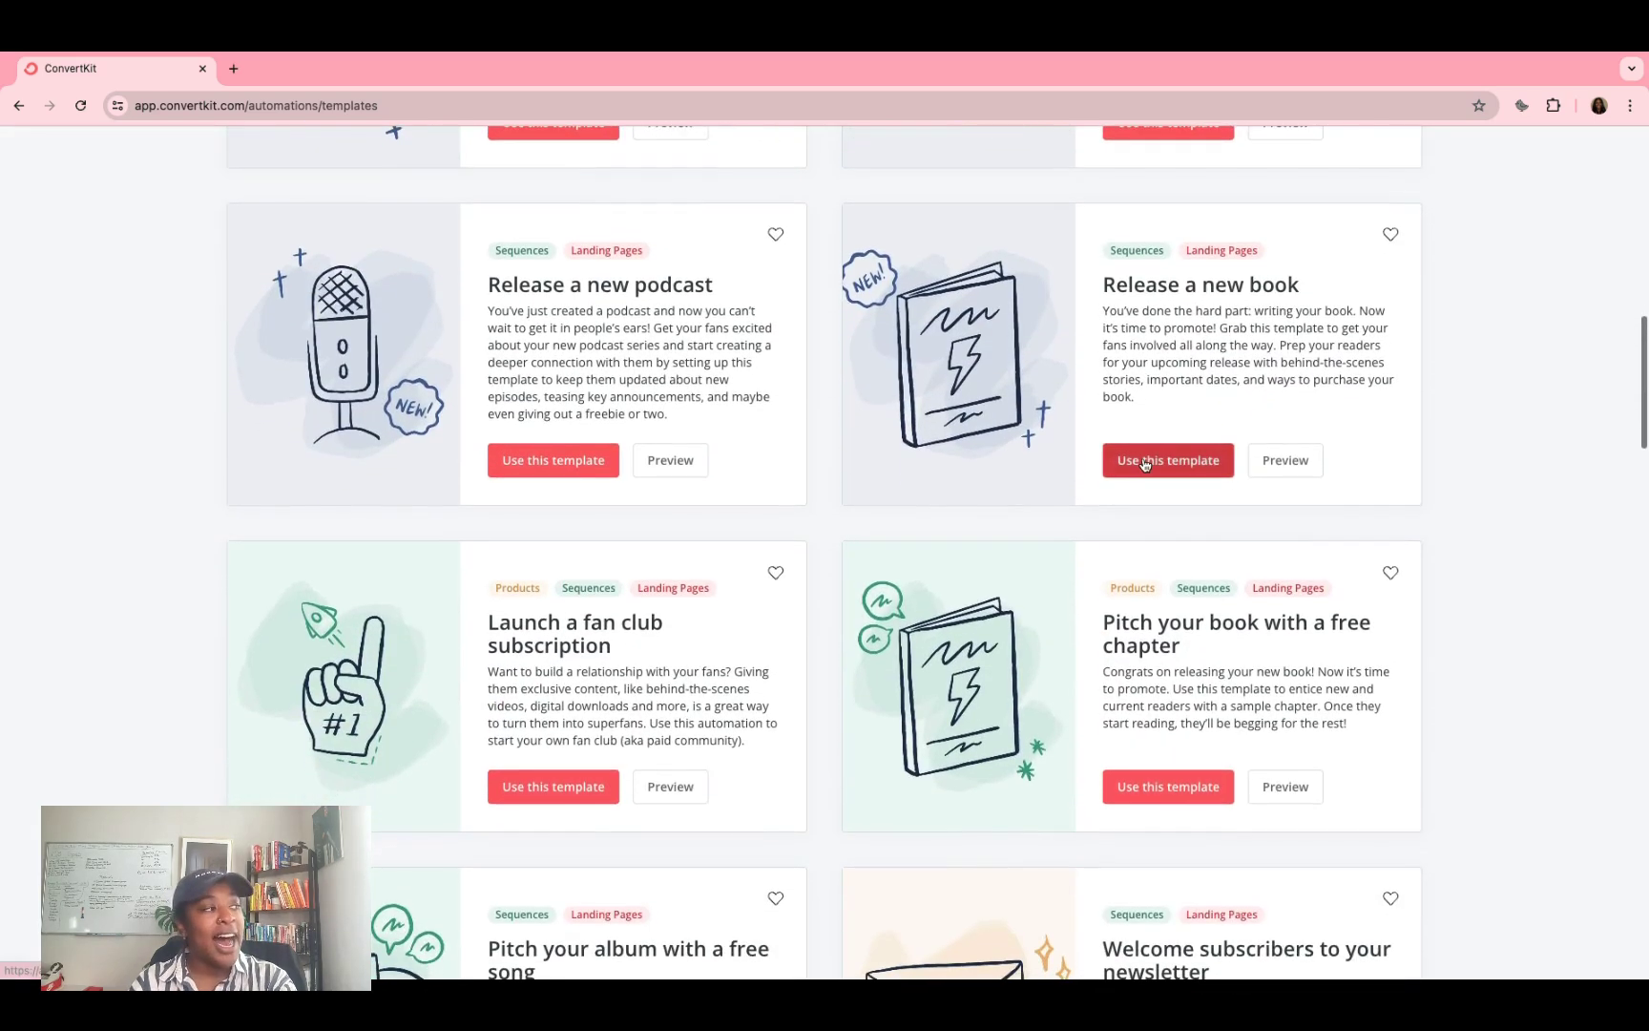
scroll(1145, 463, "up", 7)
scroll(1145, 465, "up", 3)
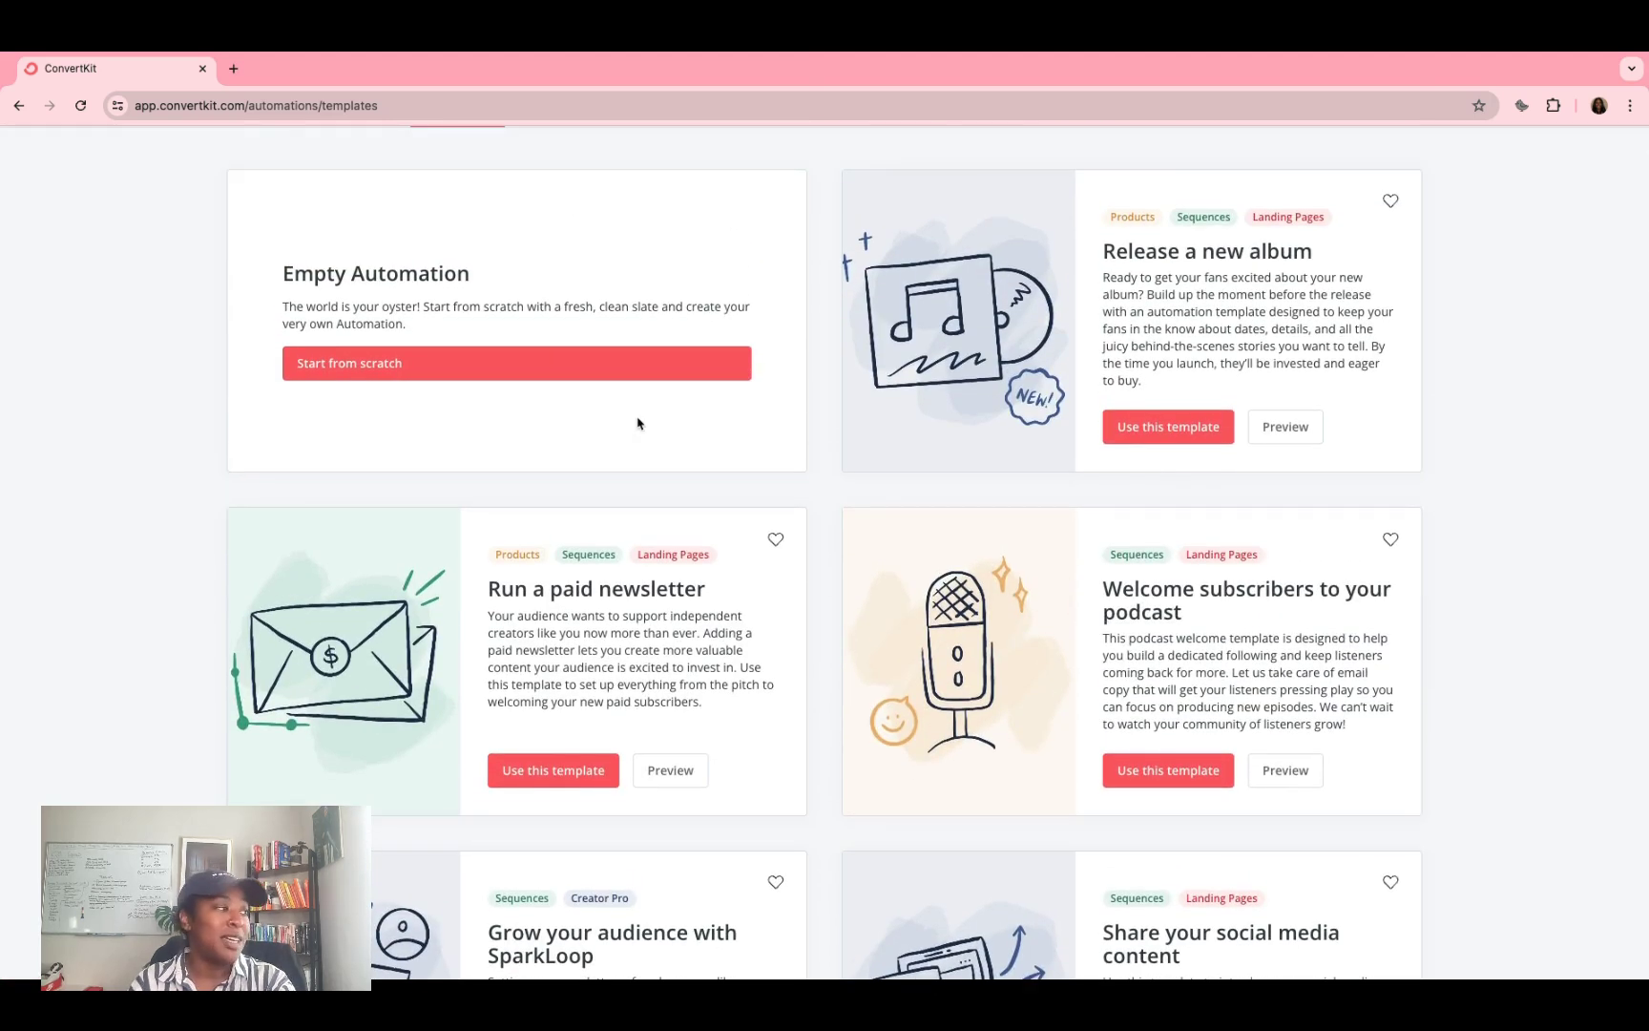
left_click(600, 370)
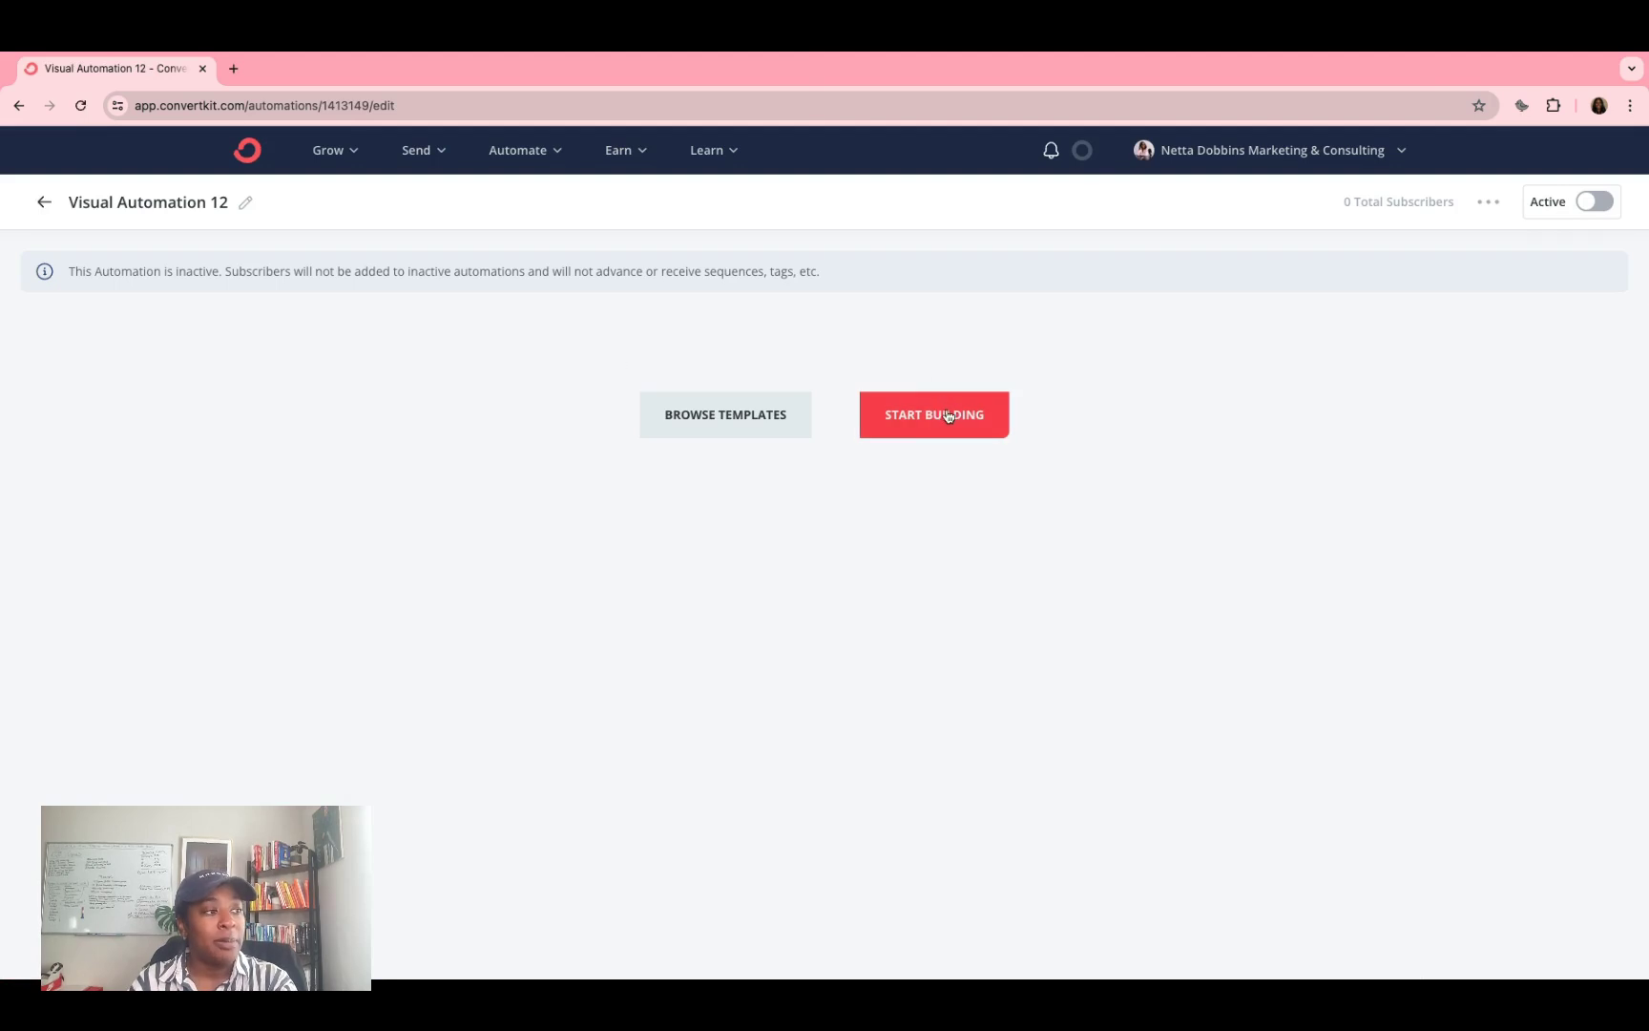
- Add a 'Joins a form' trigger event for the Test Landing Page form
left_click(947, 416)
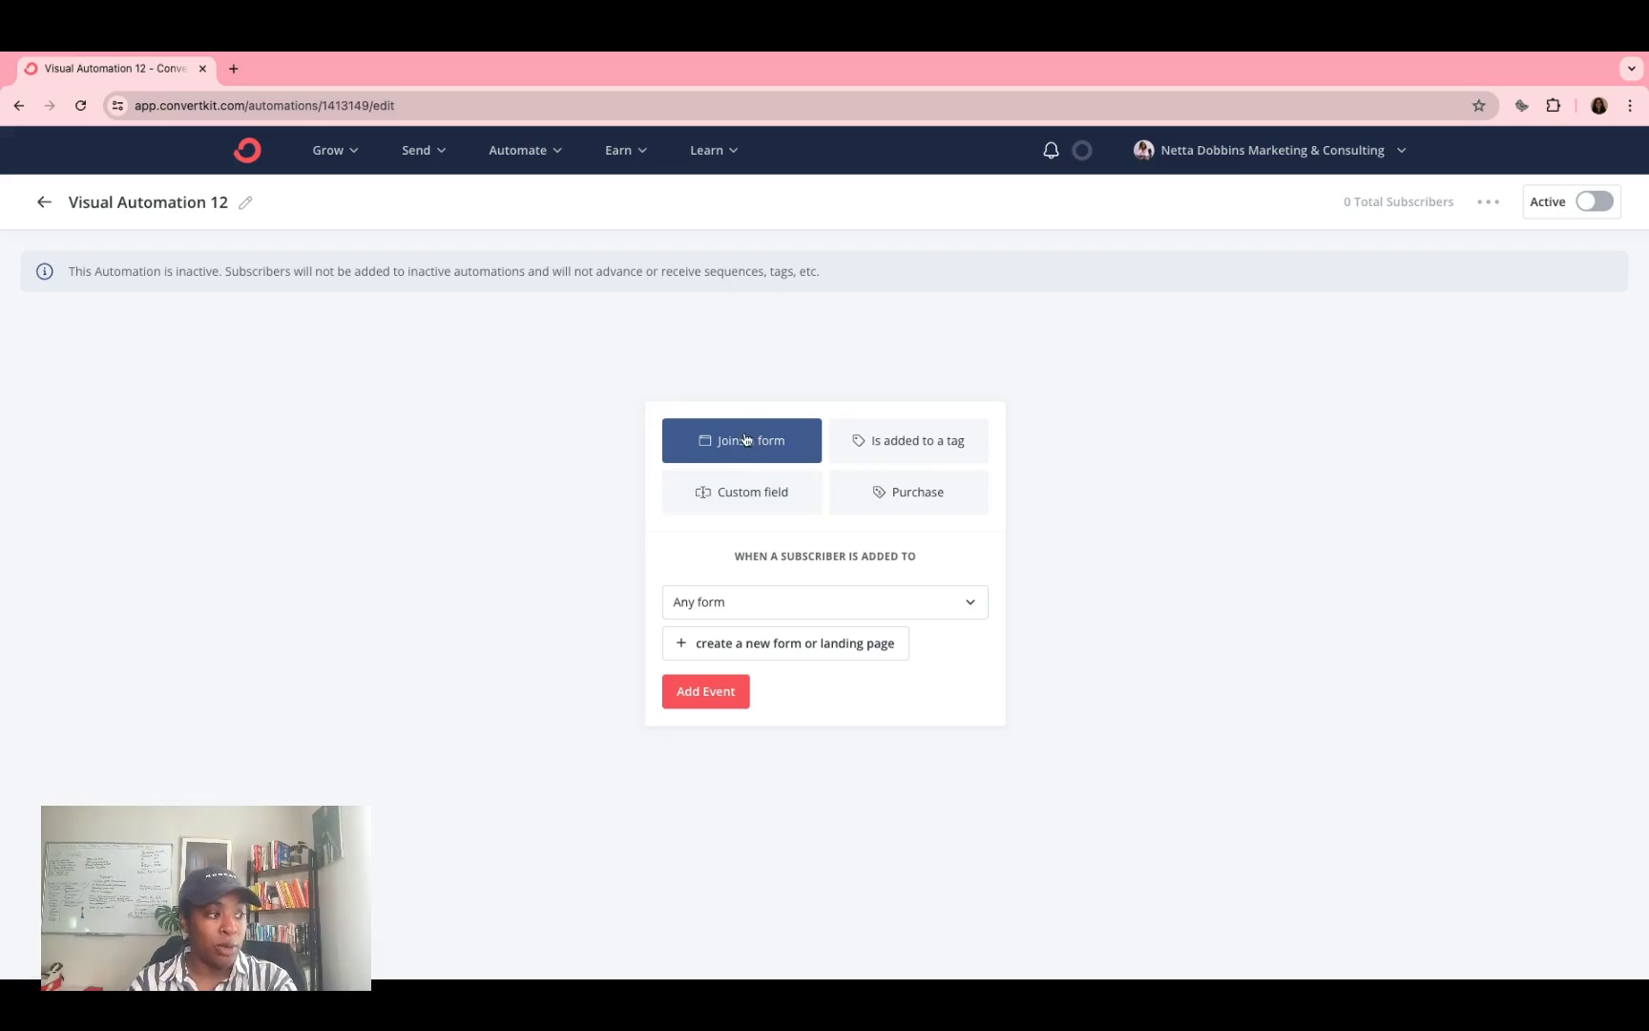
left_click(971, 603)
scroll(813, 725, "down", 3)
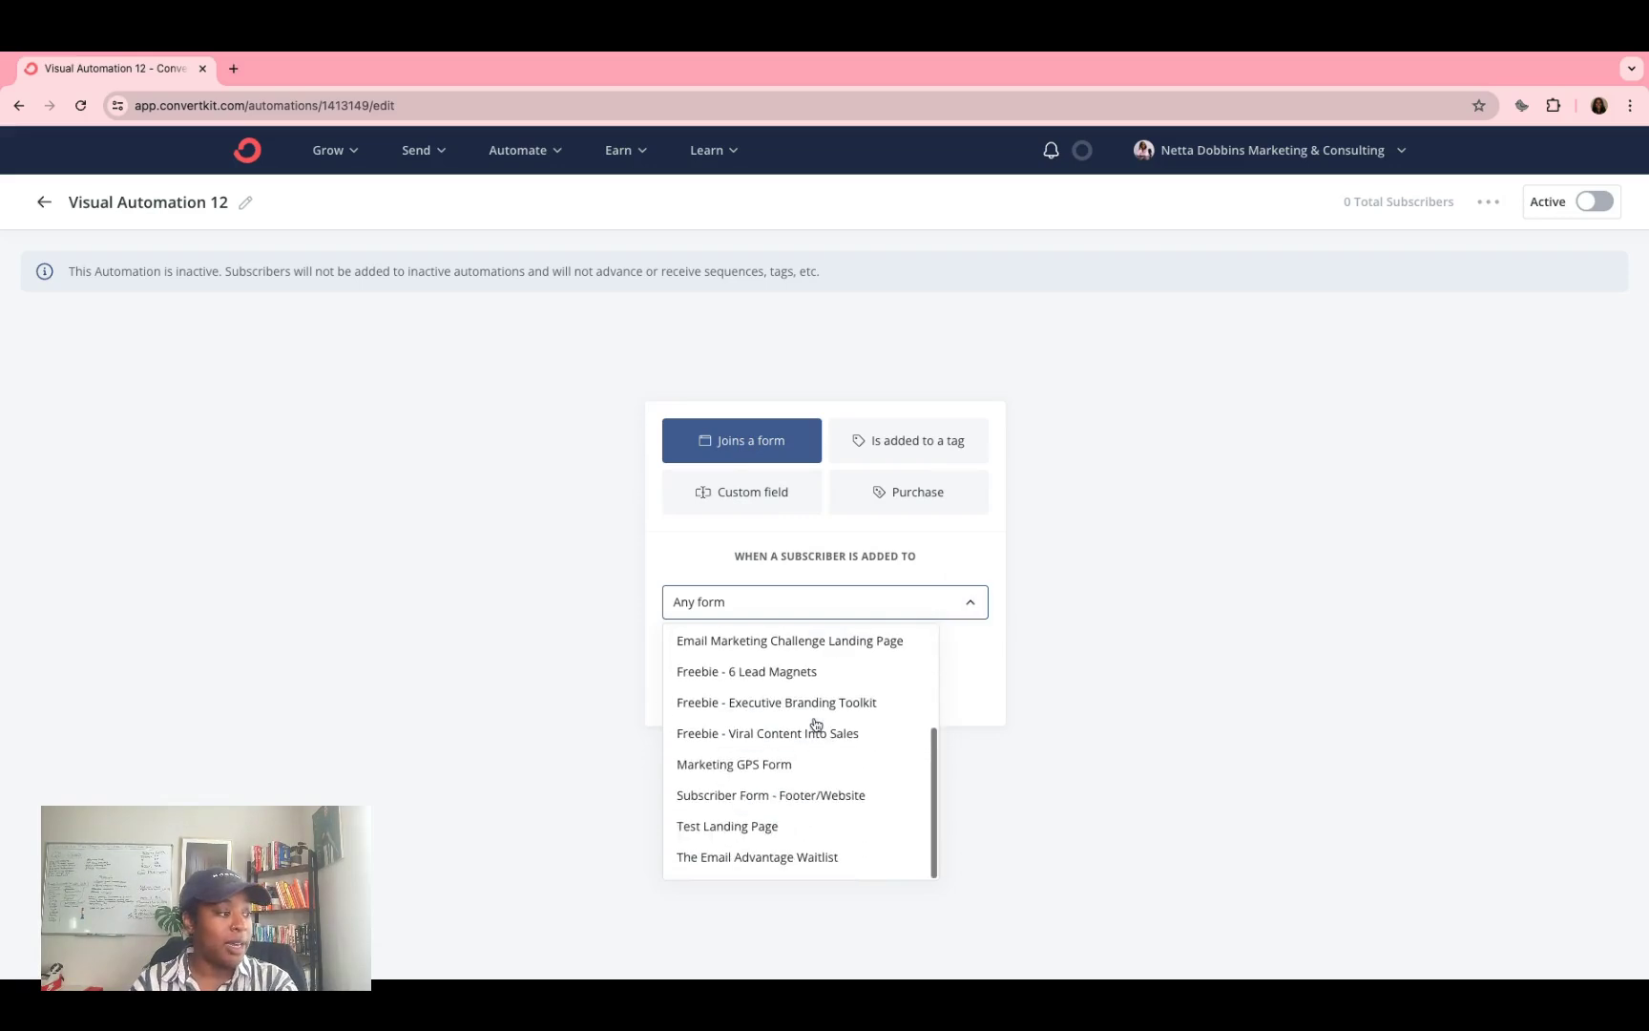
left_click(738, 836)
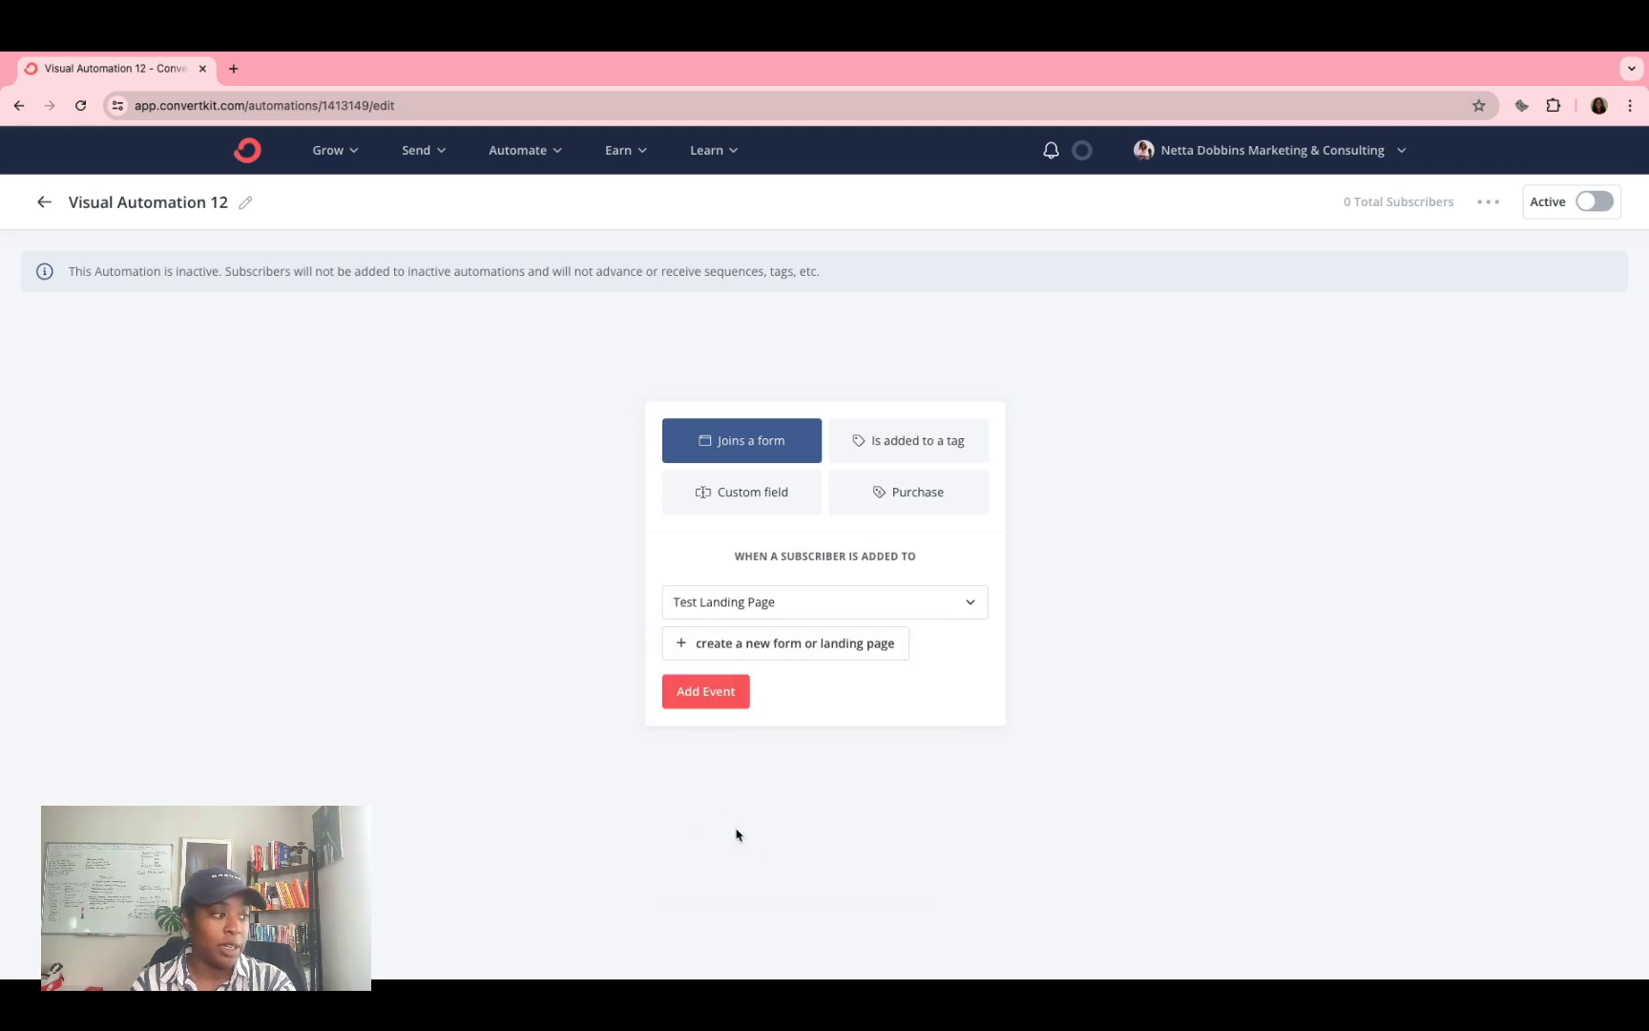
left_click(711, 689)
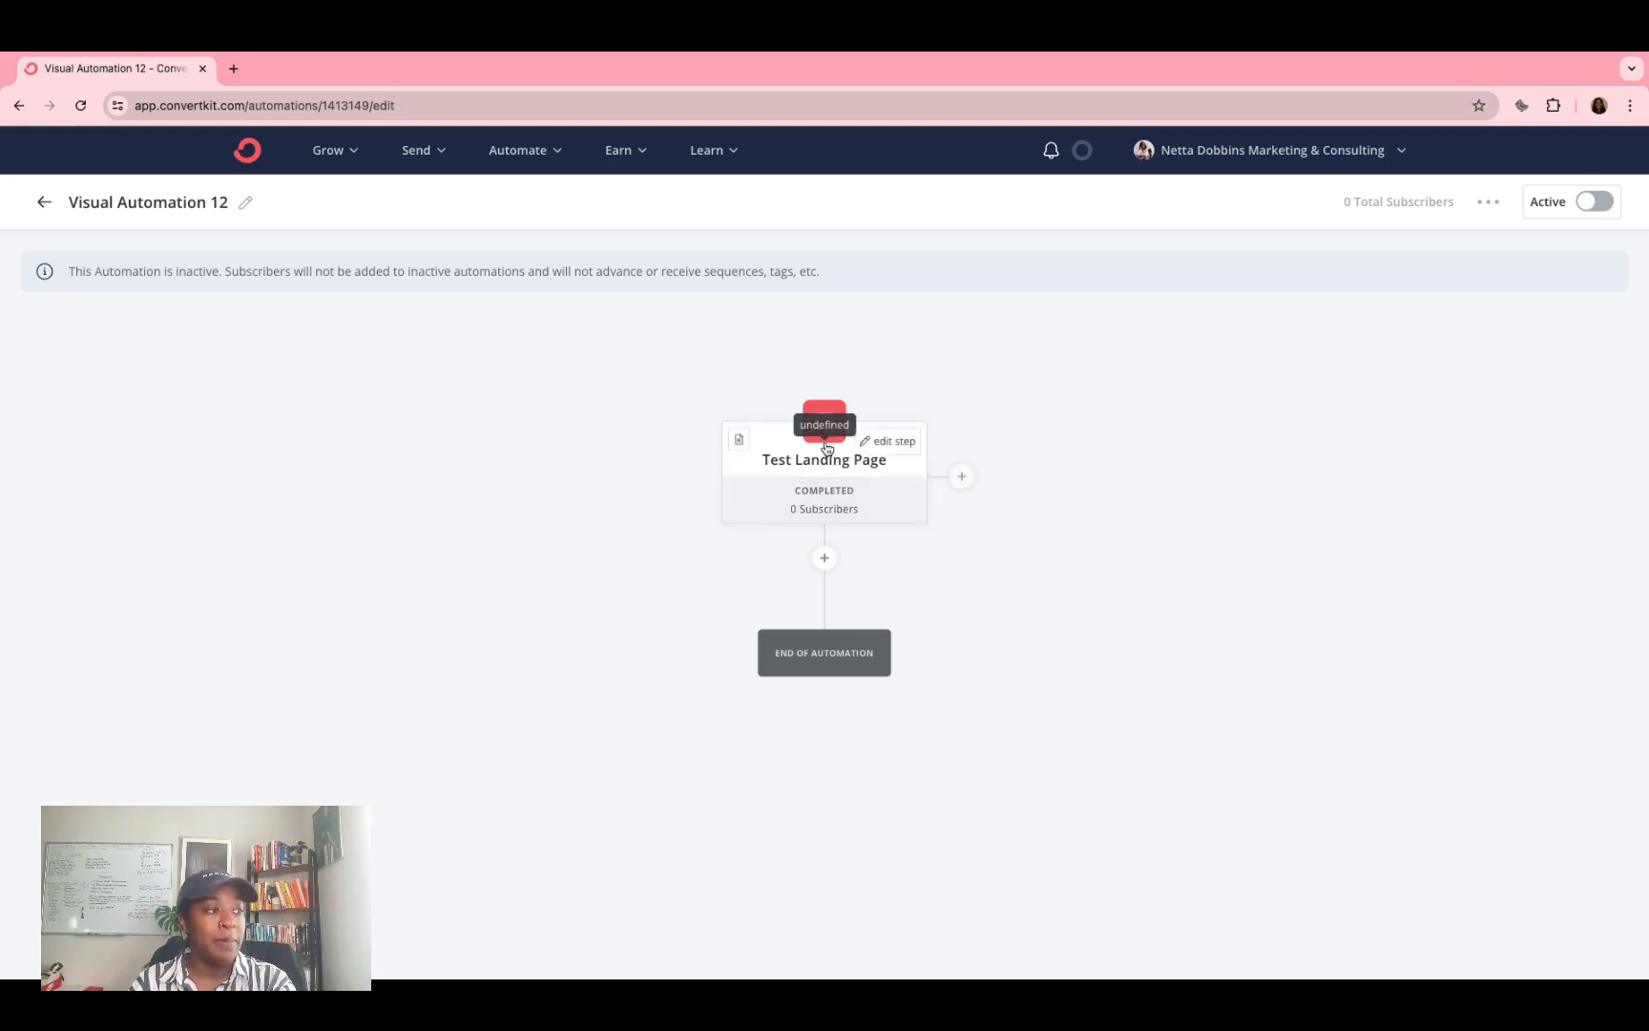
- Add an Email sequence action that subscribes people to a new 'Test Lead Magnet Email' sequence
left_click(827, 560)
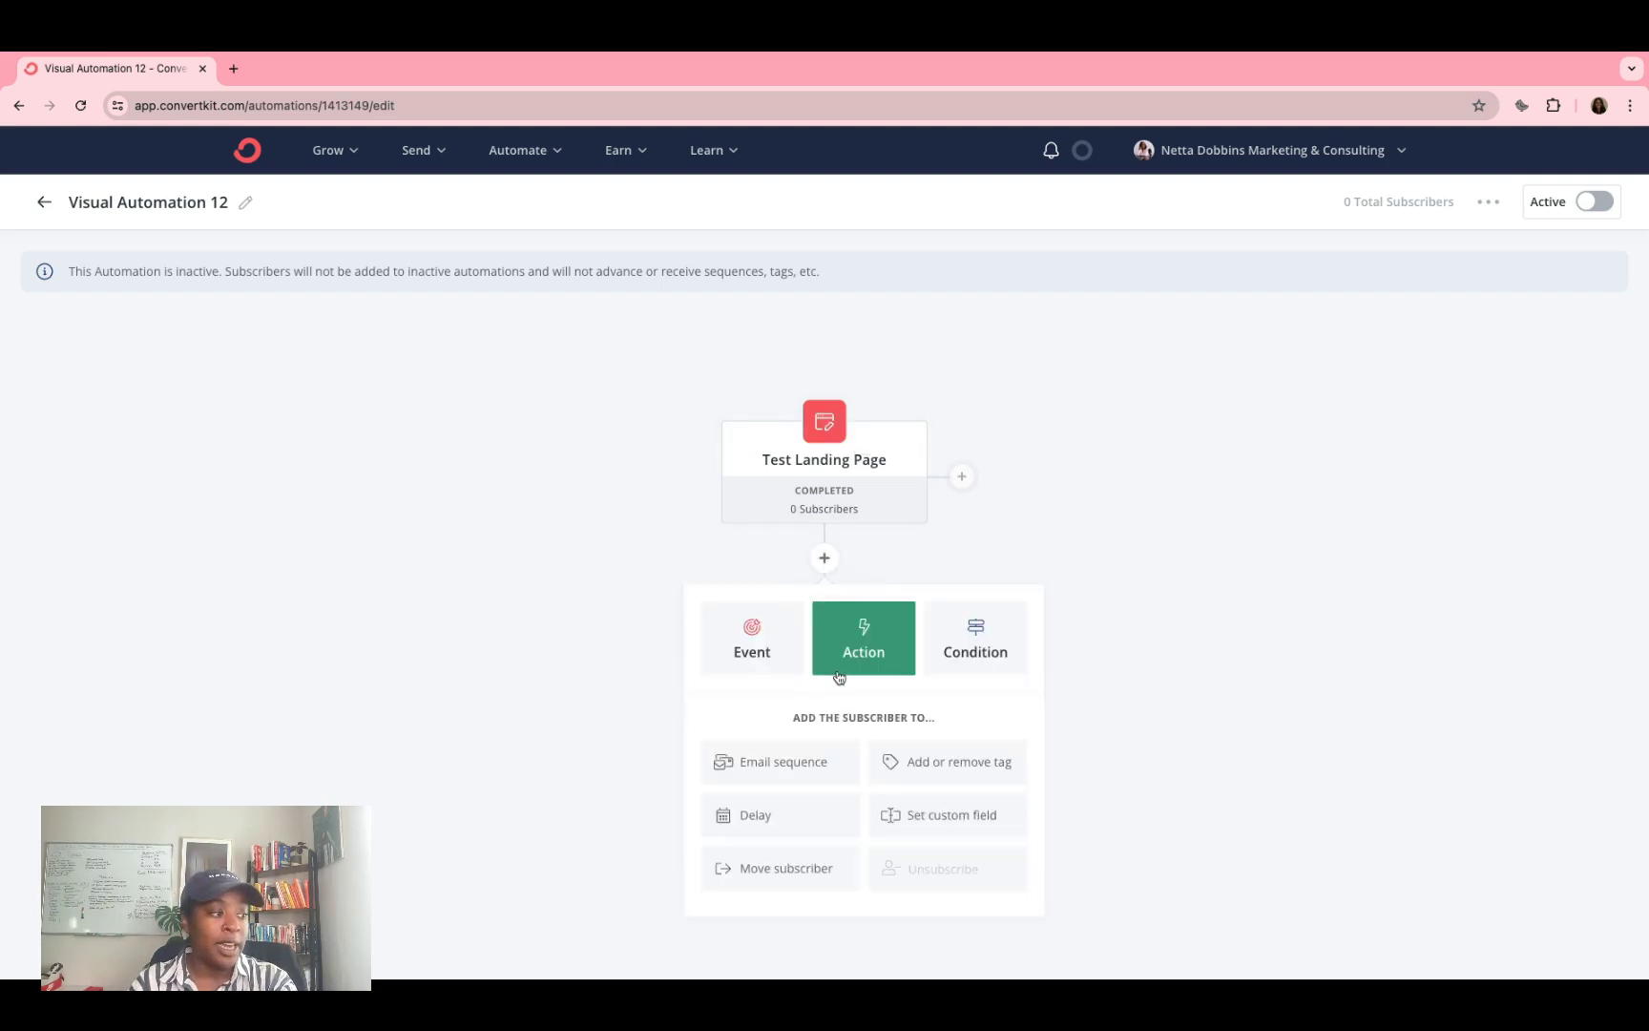
left_click(798, 763)
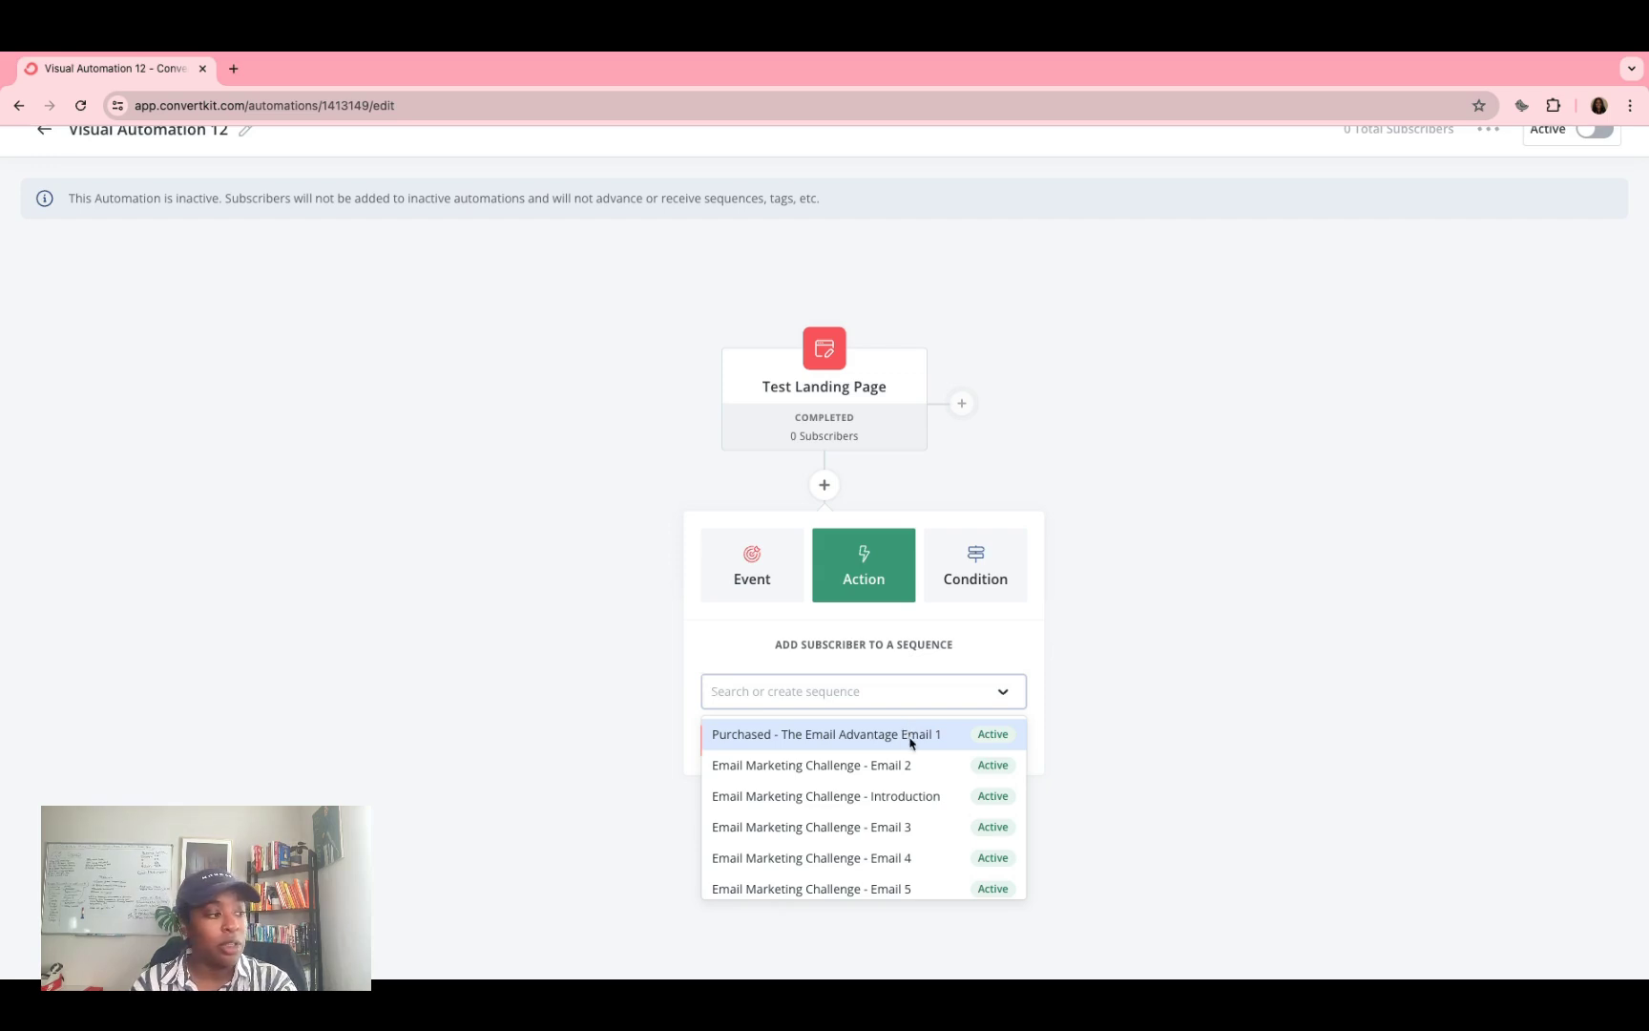
scroll(910, 742, "down", 5)
scroll(910, 742, "up", 5)
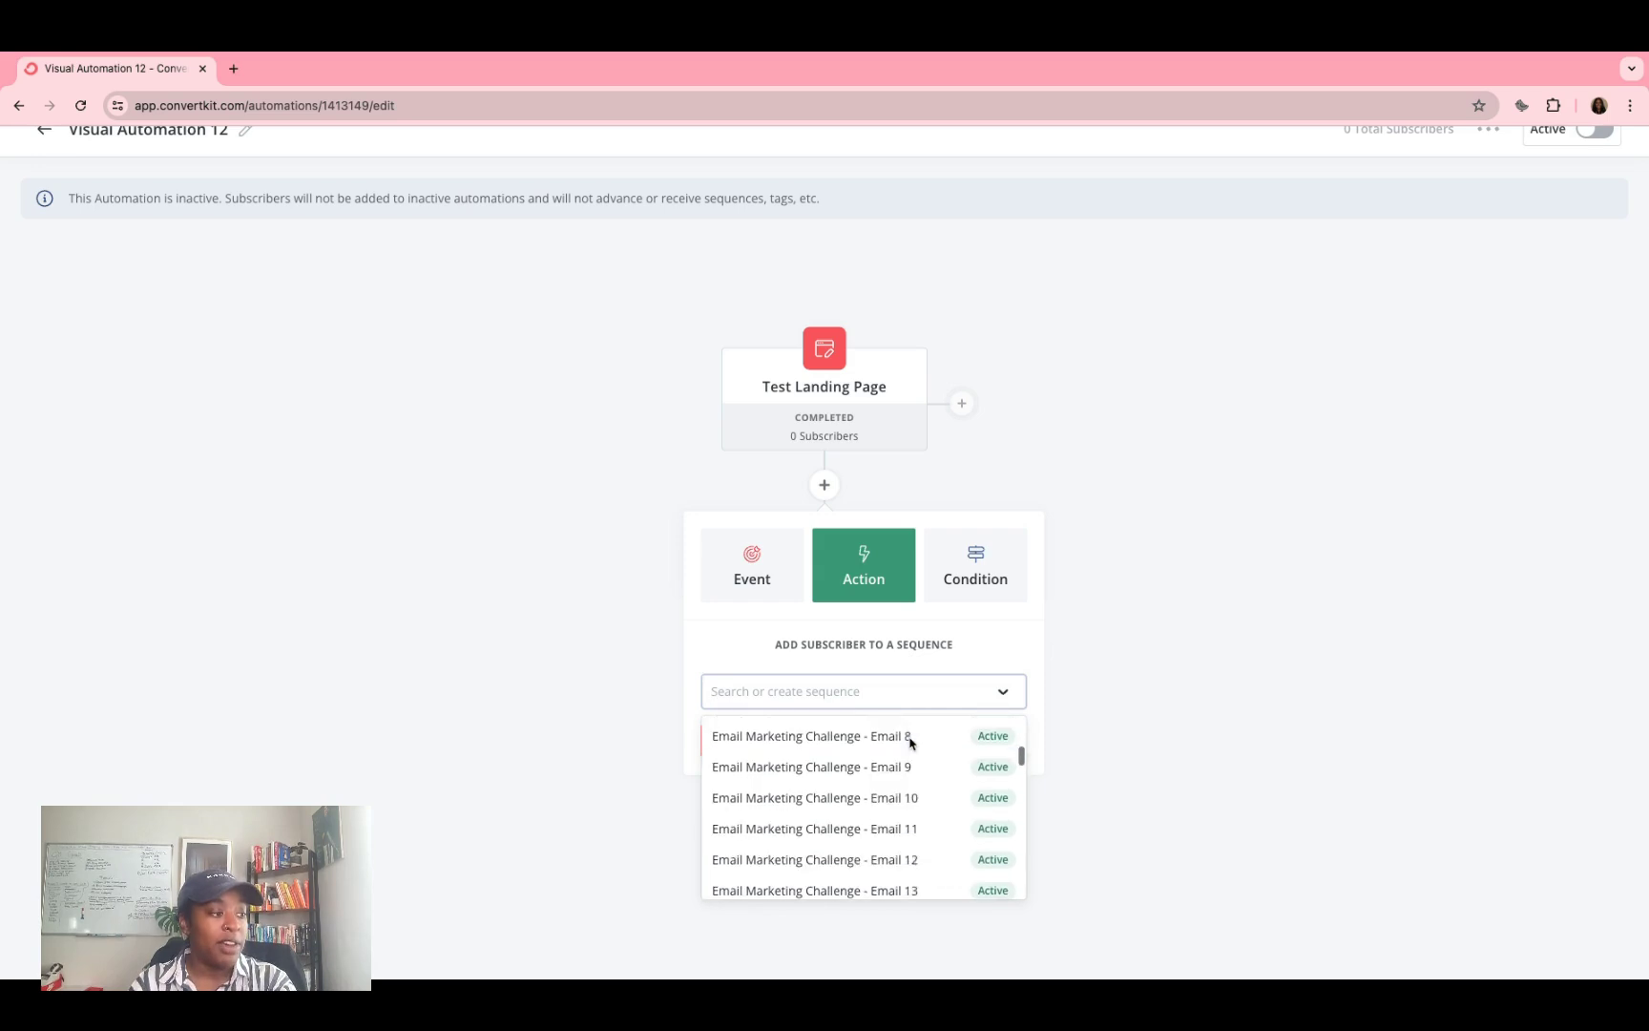
left_click(879, 690)
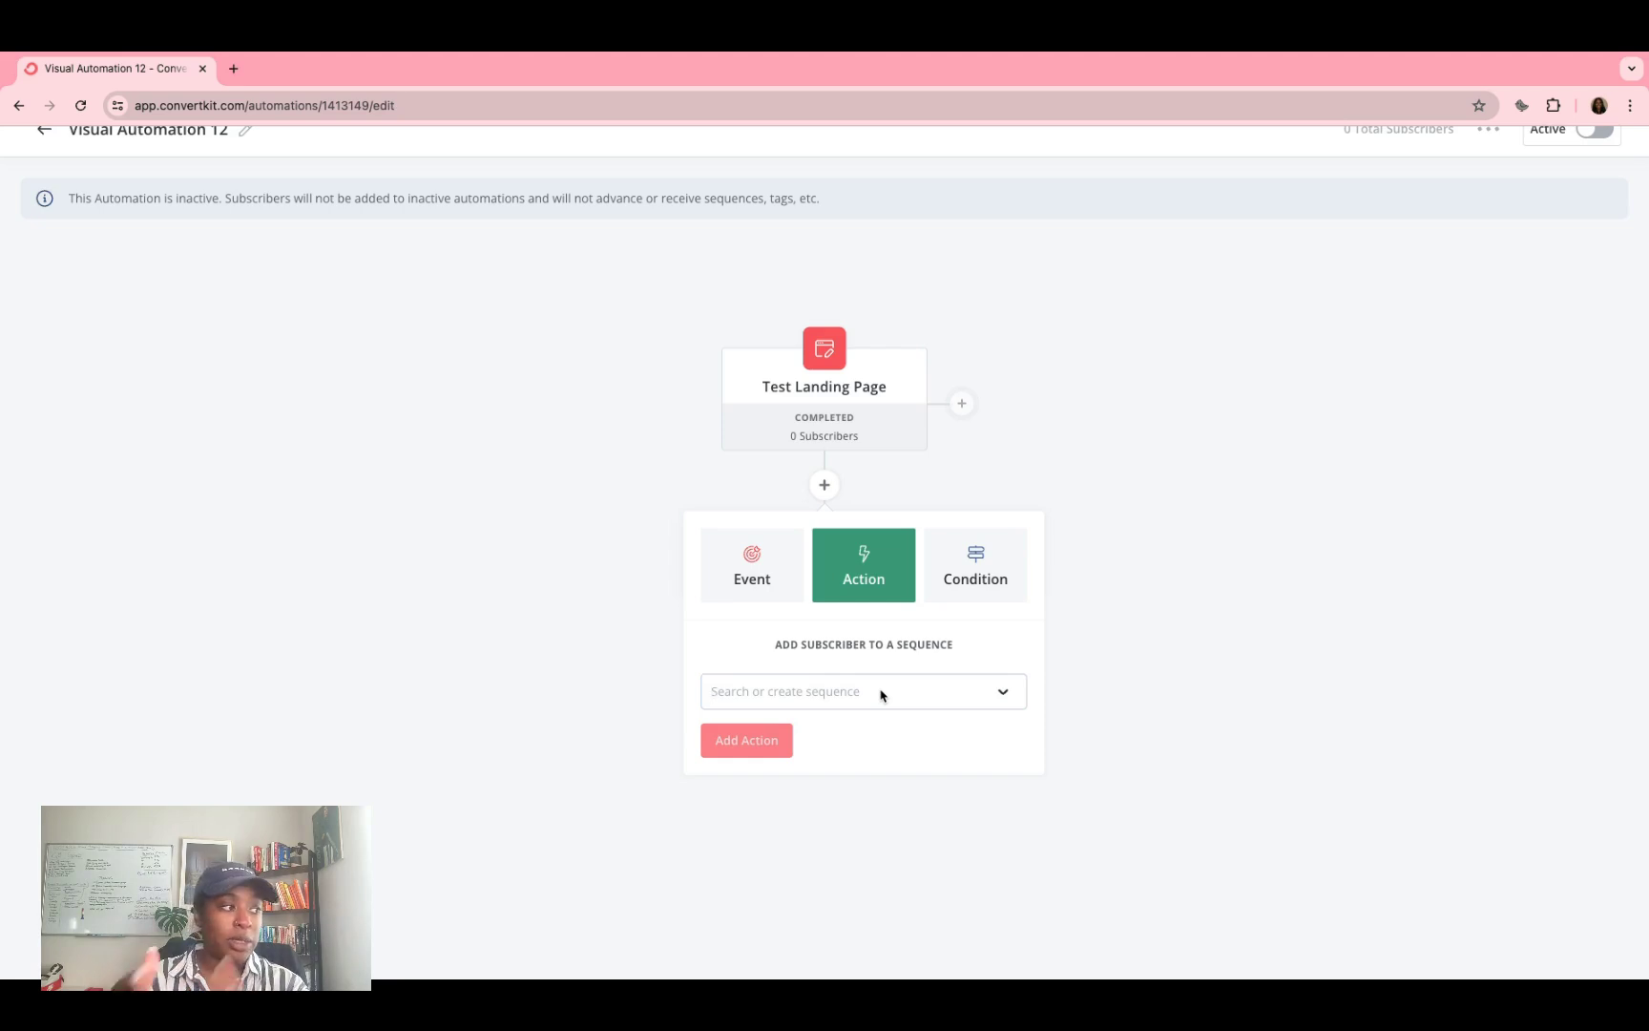
left_click(880, 695)
type("Test L")
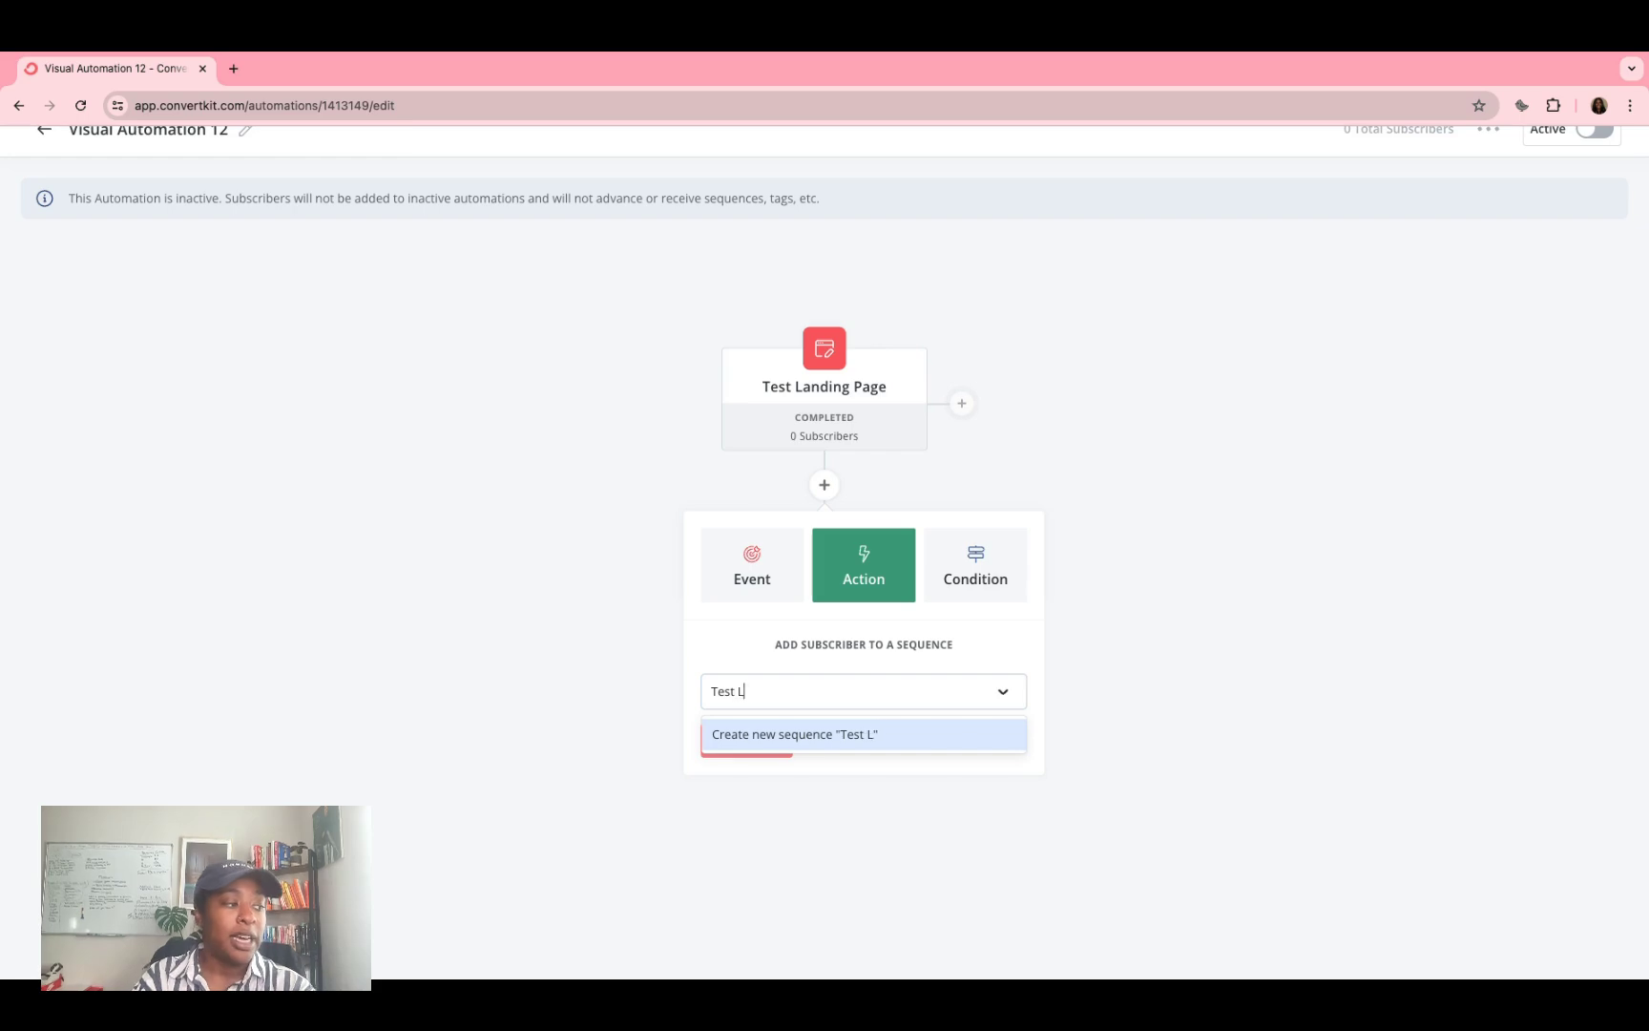
type("ead Magnet Email")
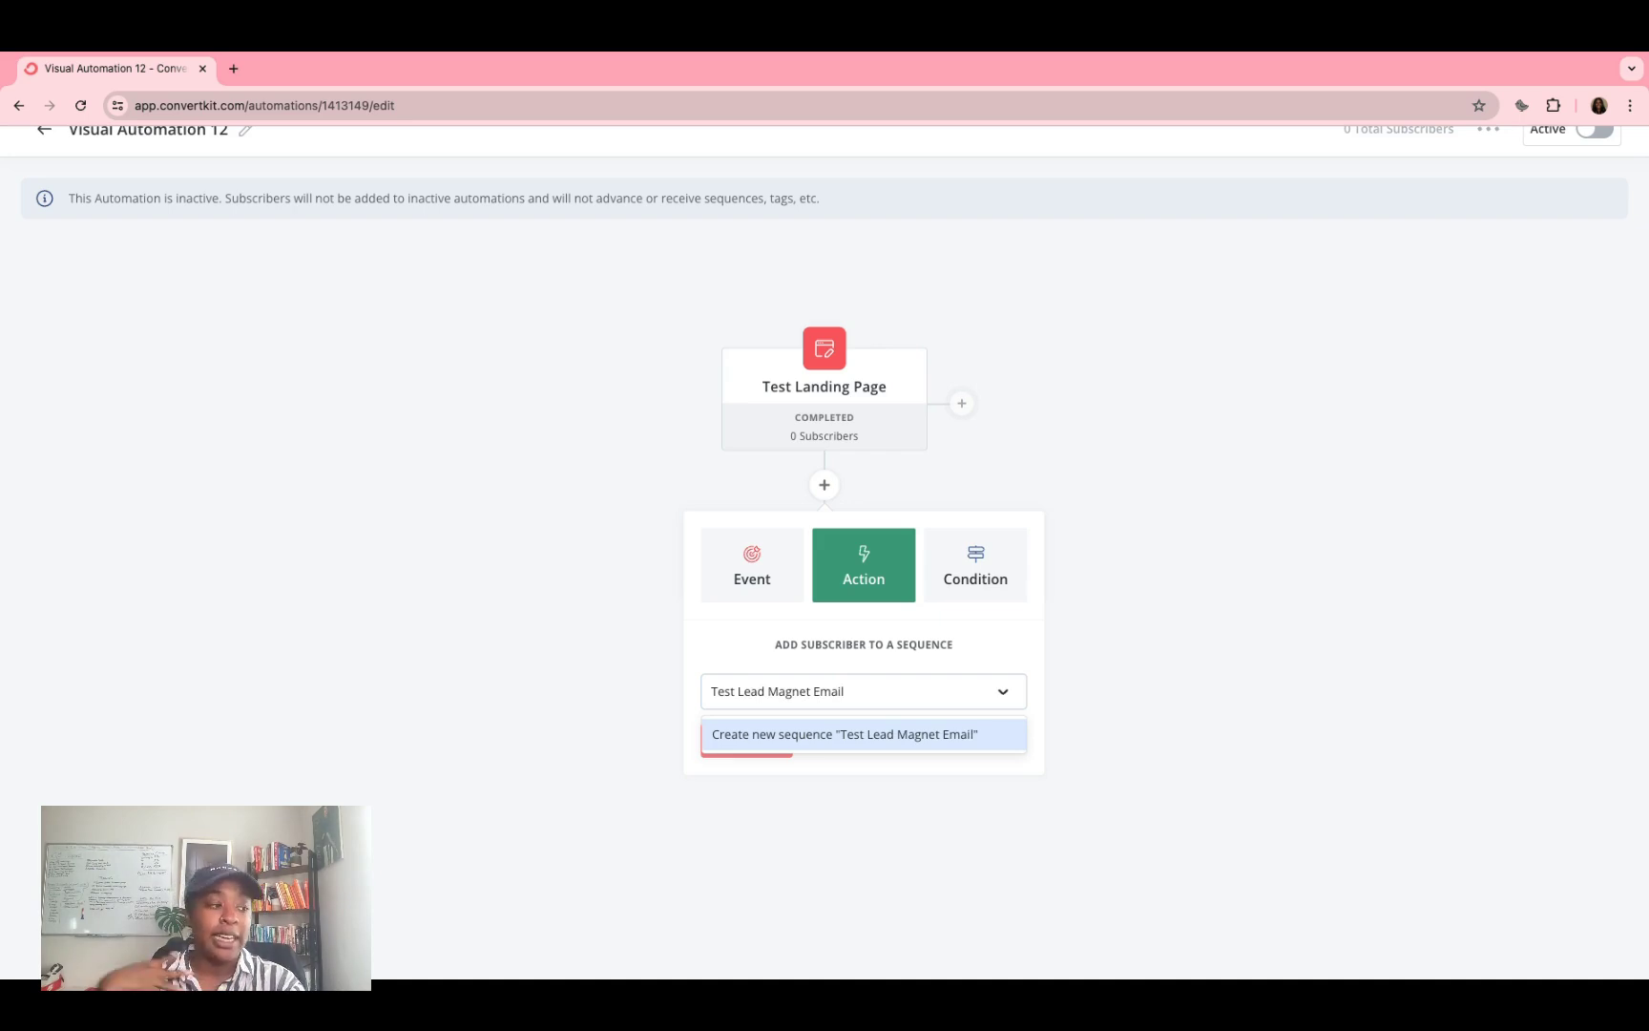
left_click(836, 737)
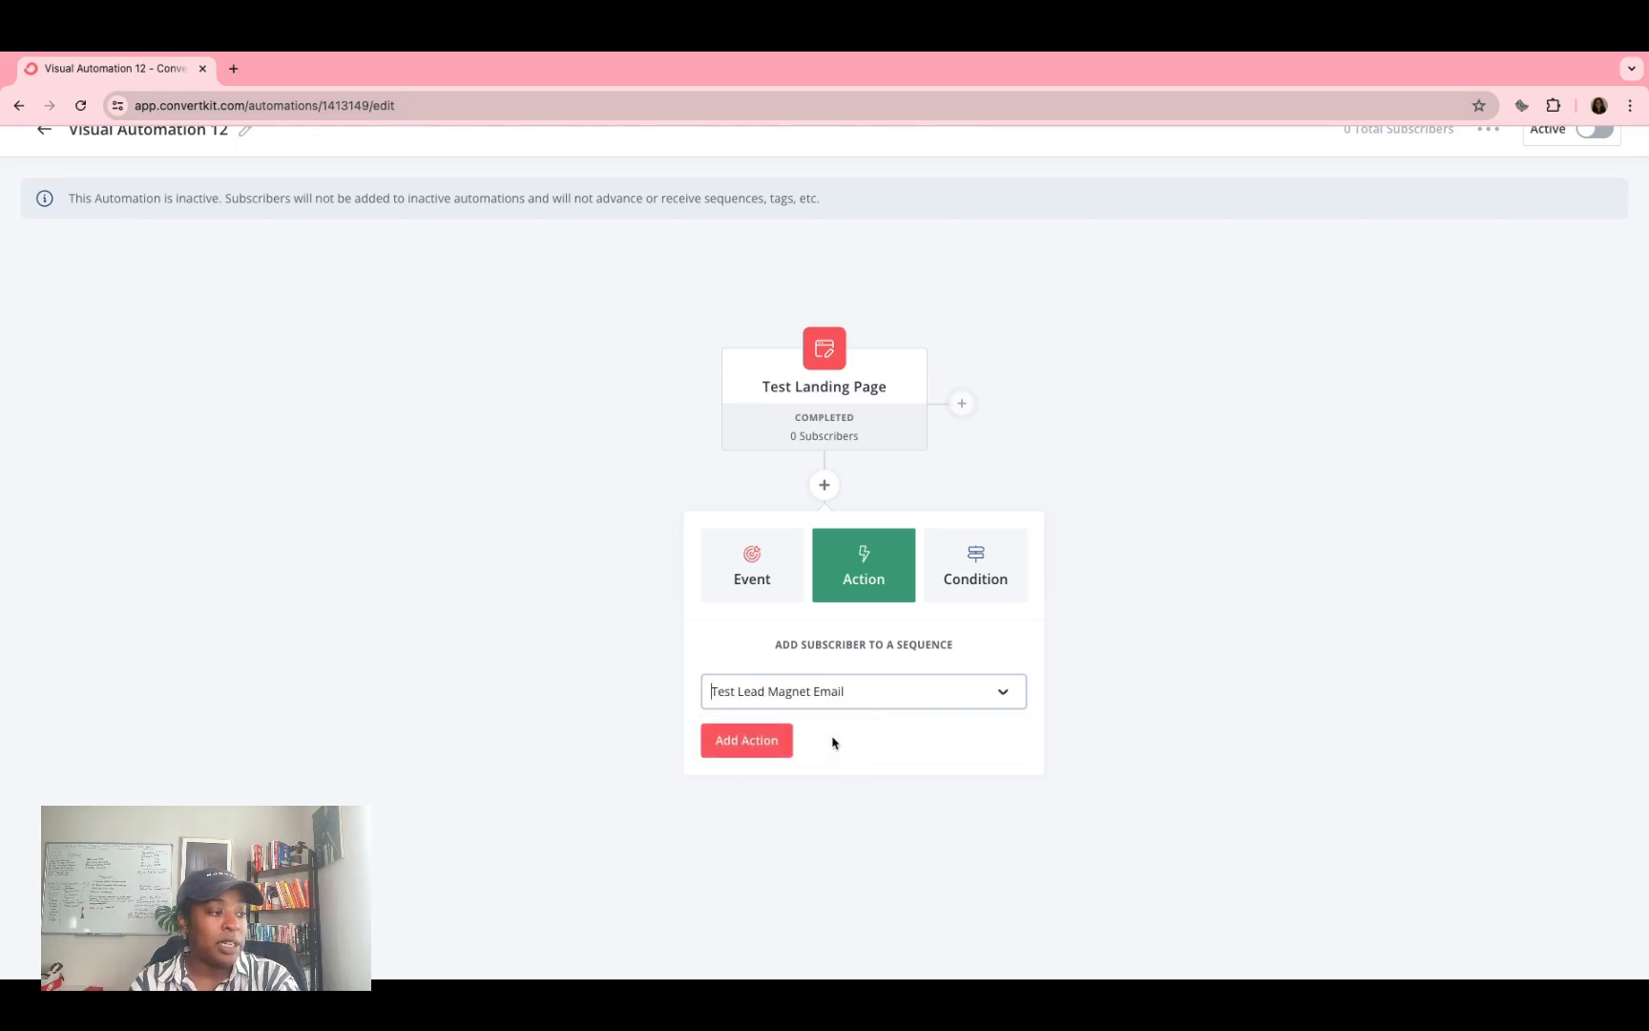
left_click(740, 740)
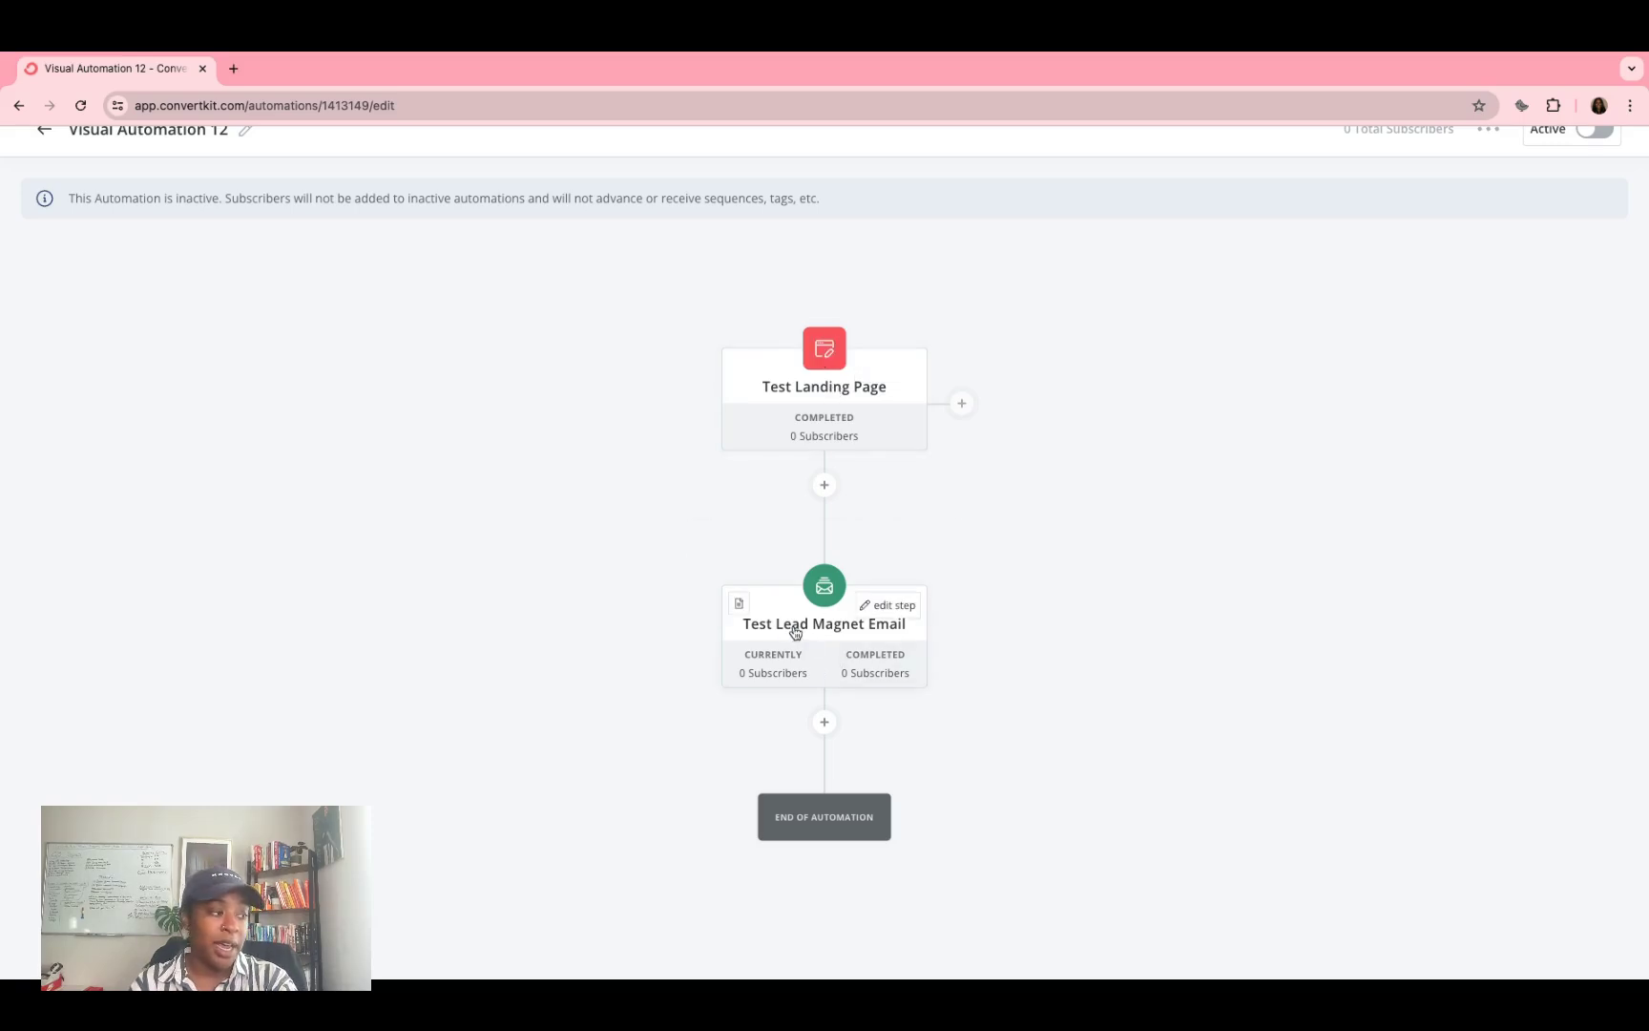
left_click(824, 485)
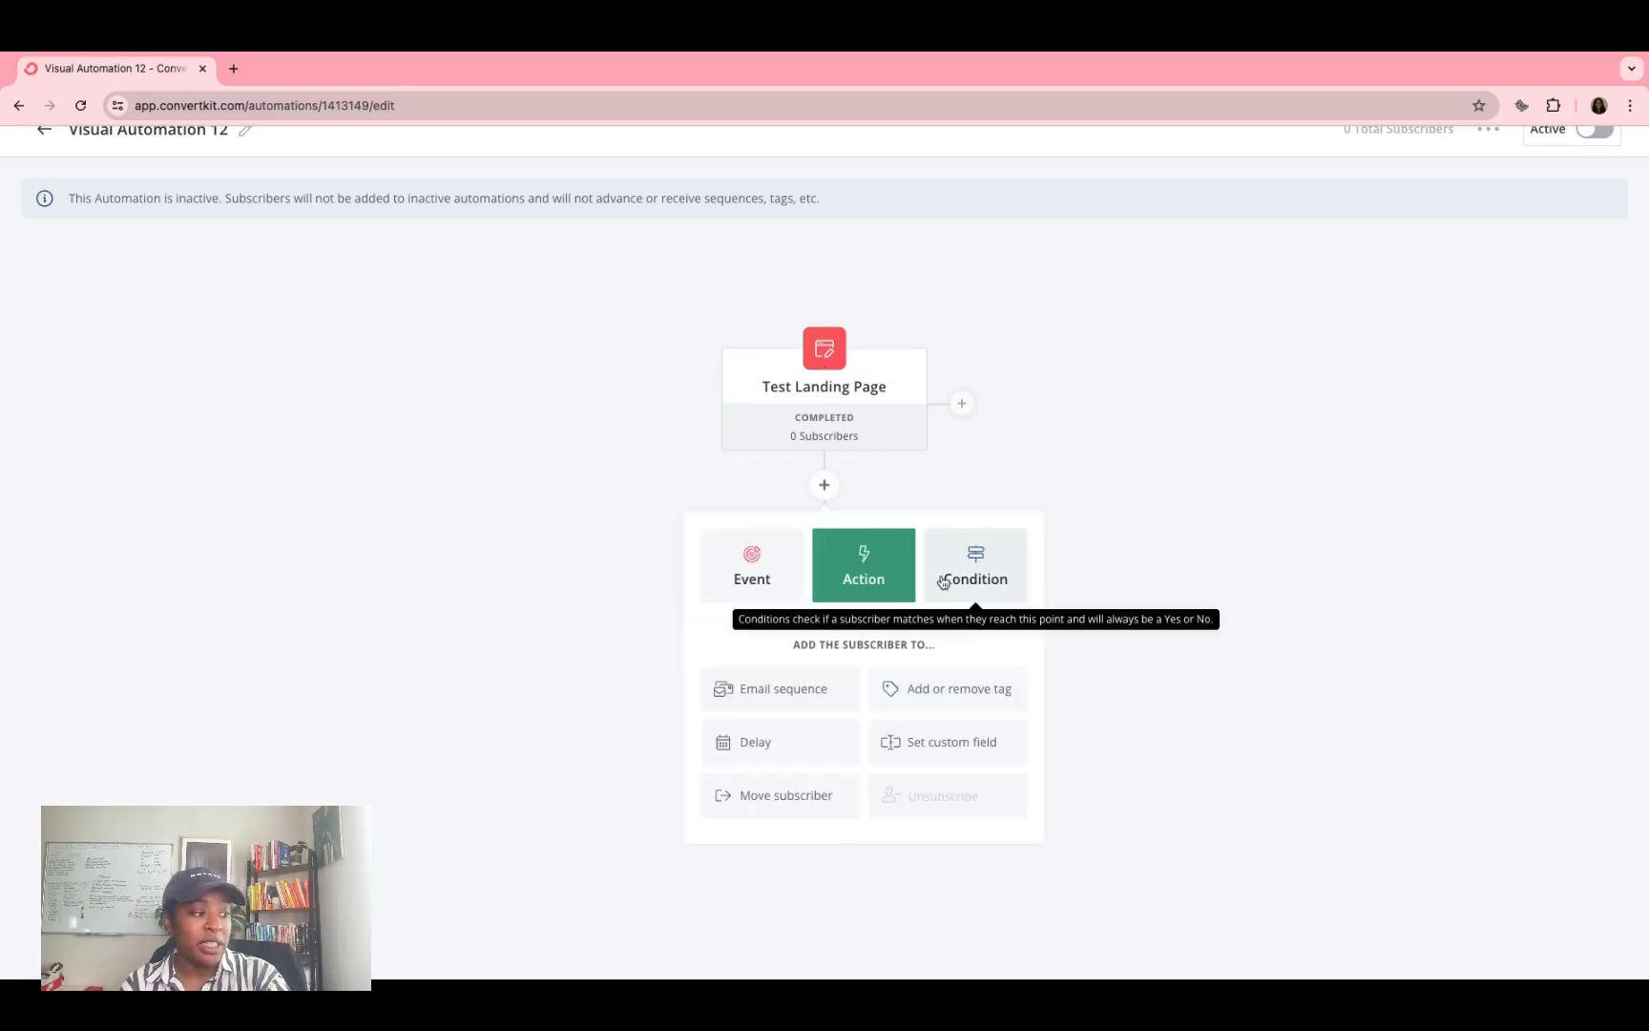
scroll(763, 741, "down", 1)
left_click(763, 741)
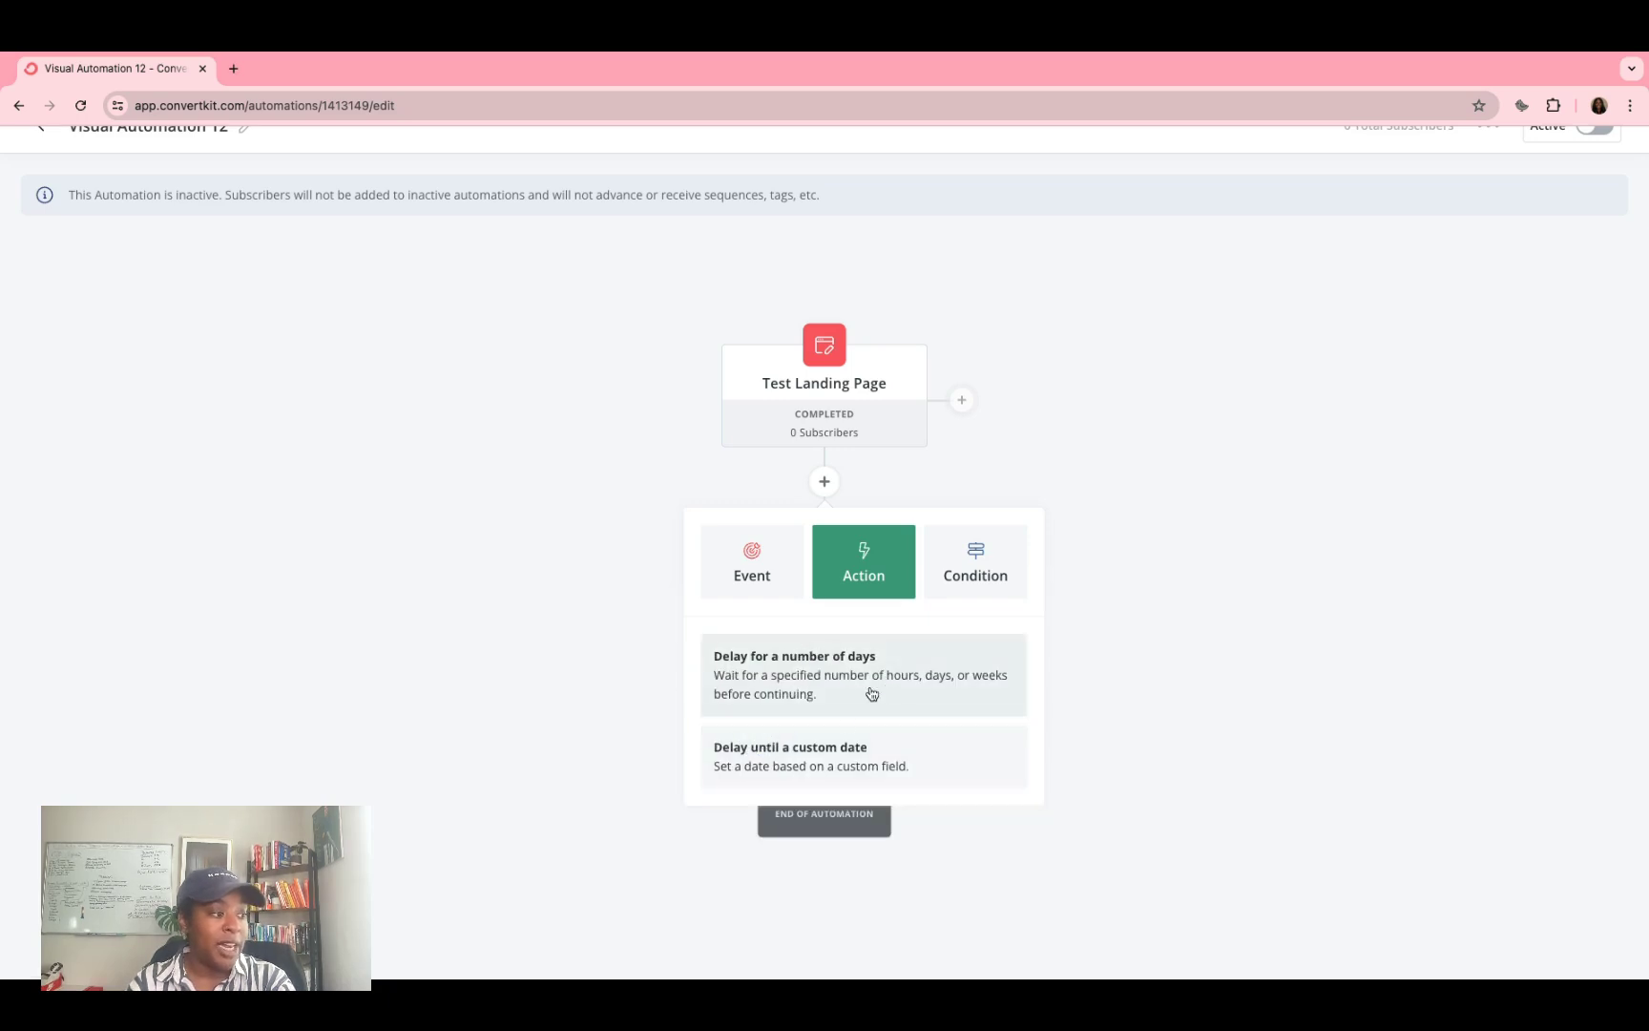
mouse_move(904, 451)
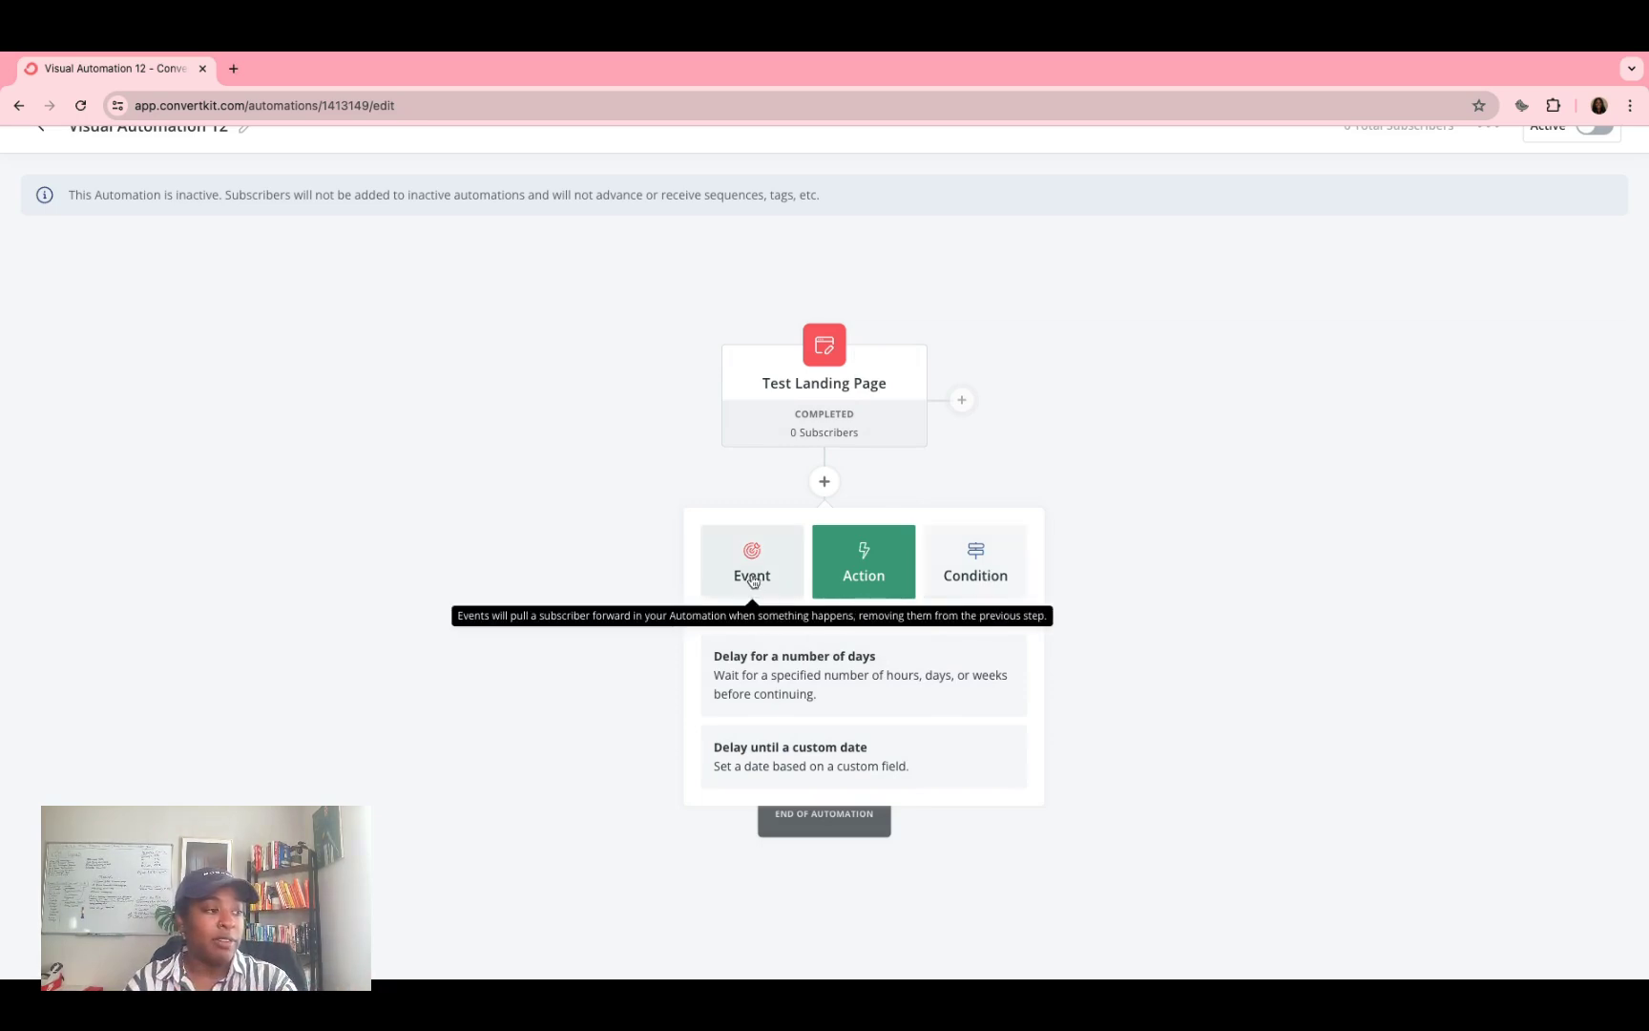
left_click(1010, 489)
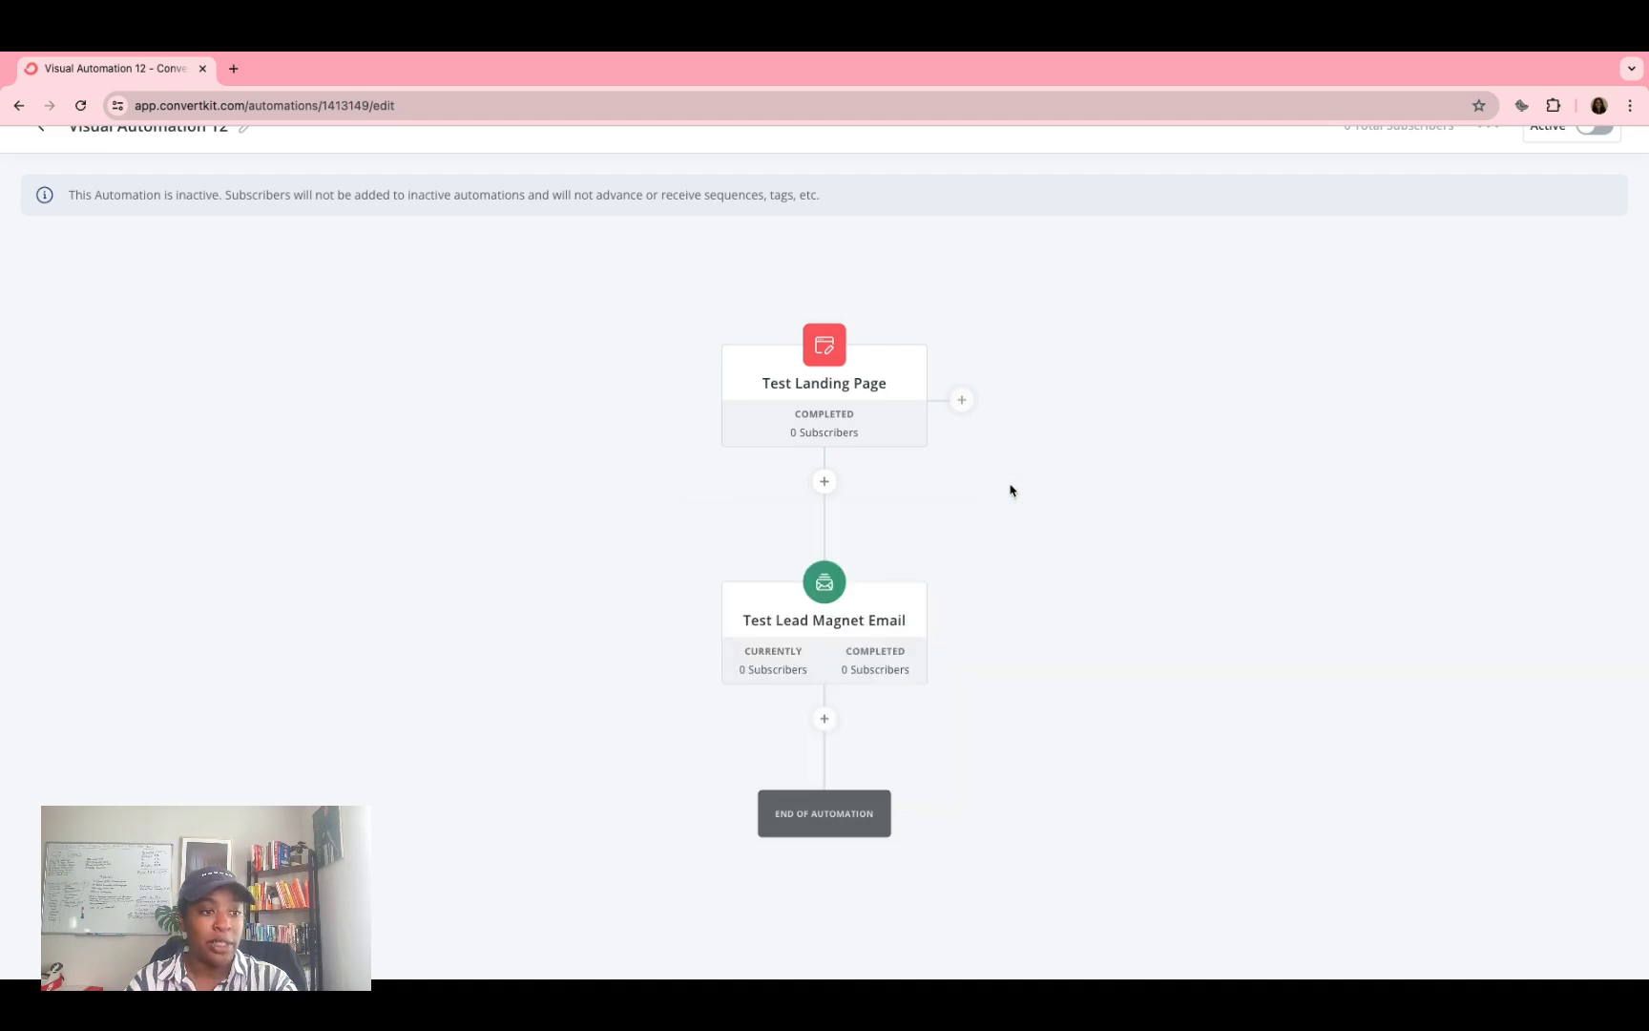
mouse_move(845, 610)
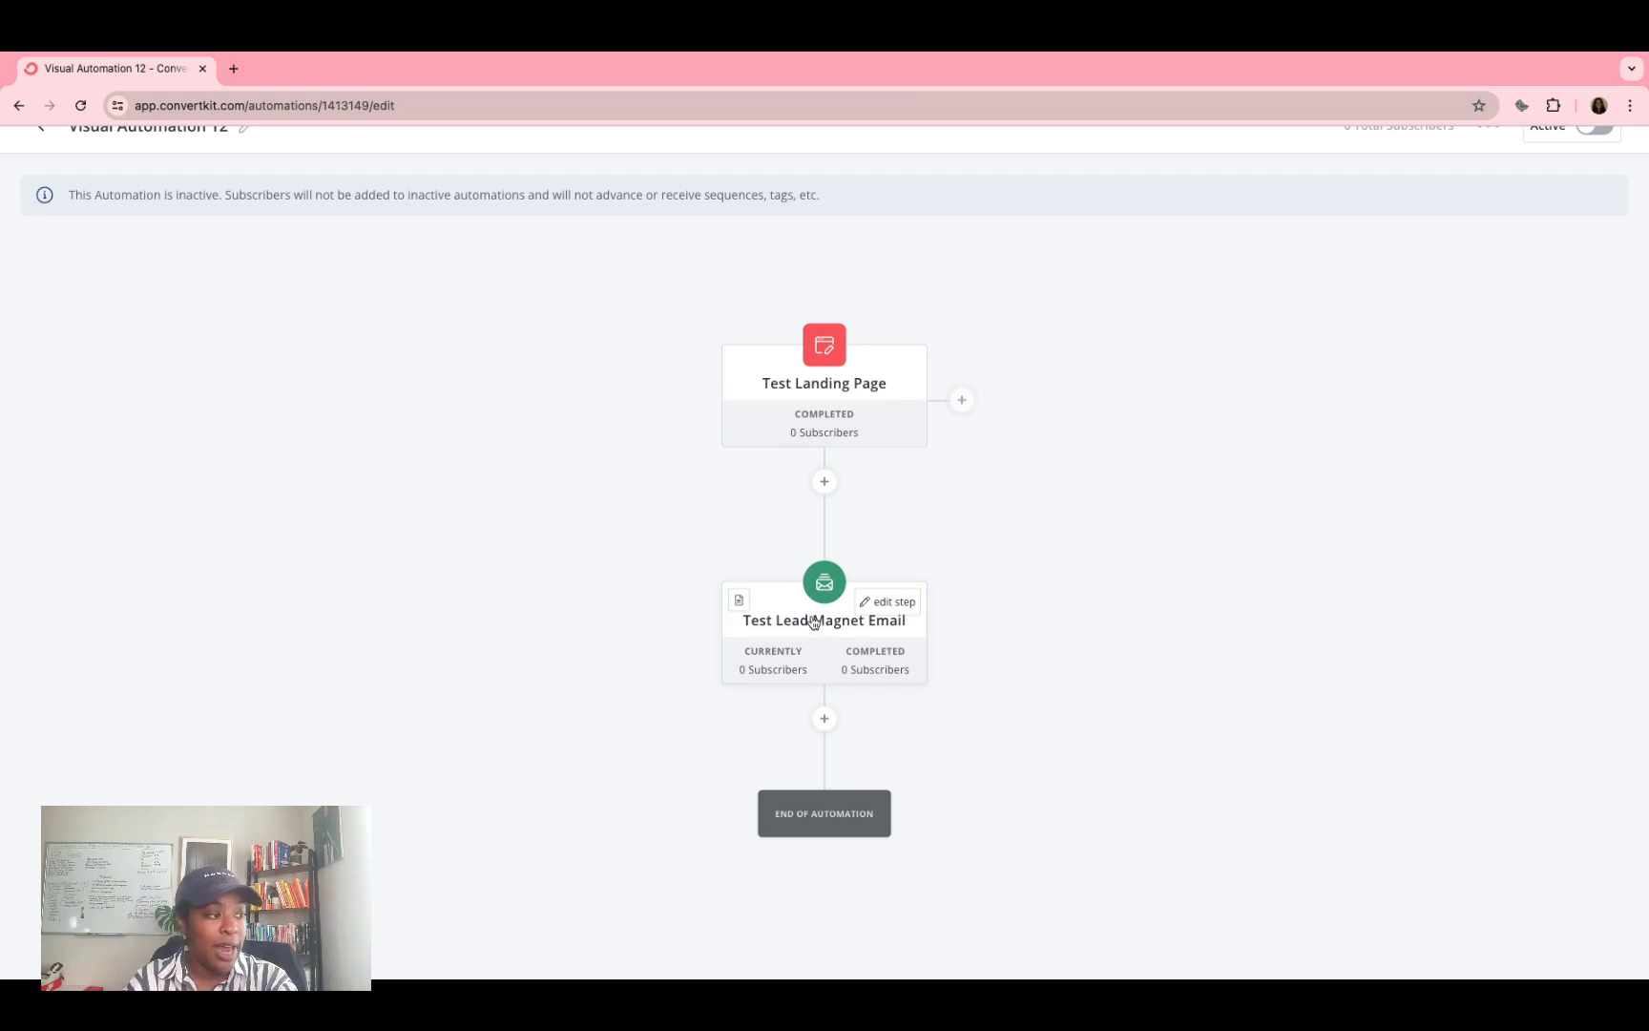
- Open the Test Lead Magnet Email and set its subject to 'Here's Your Freebie!'
left_click(811, 620)
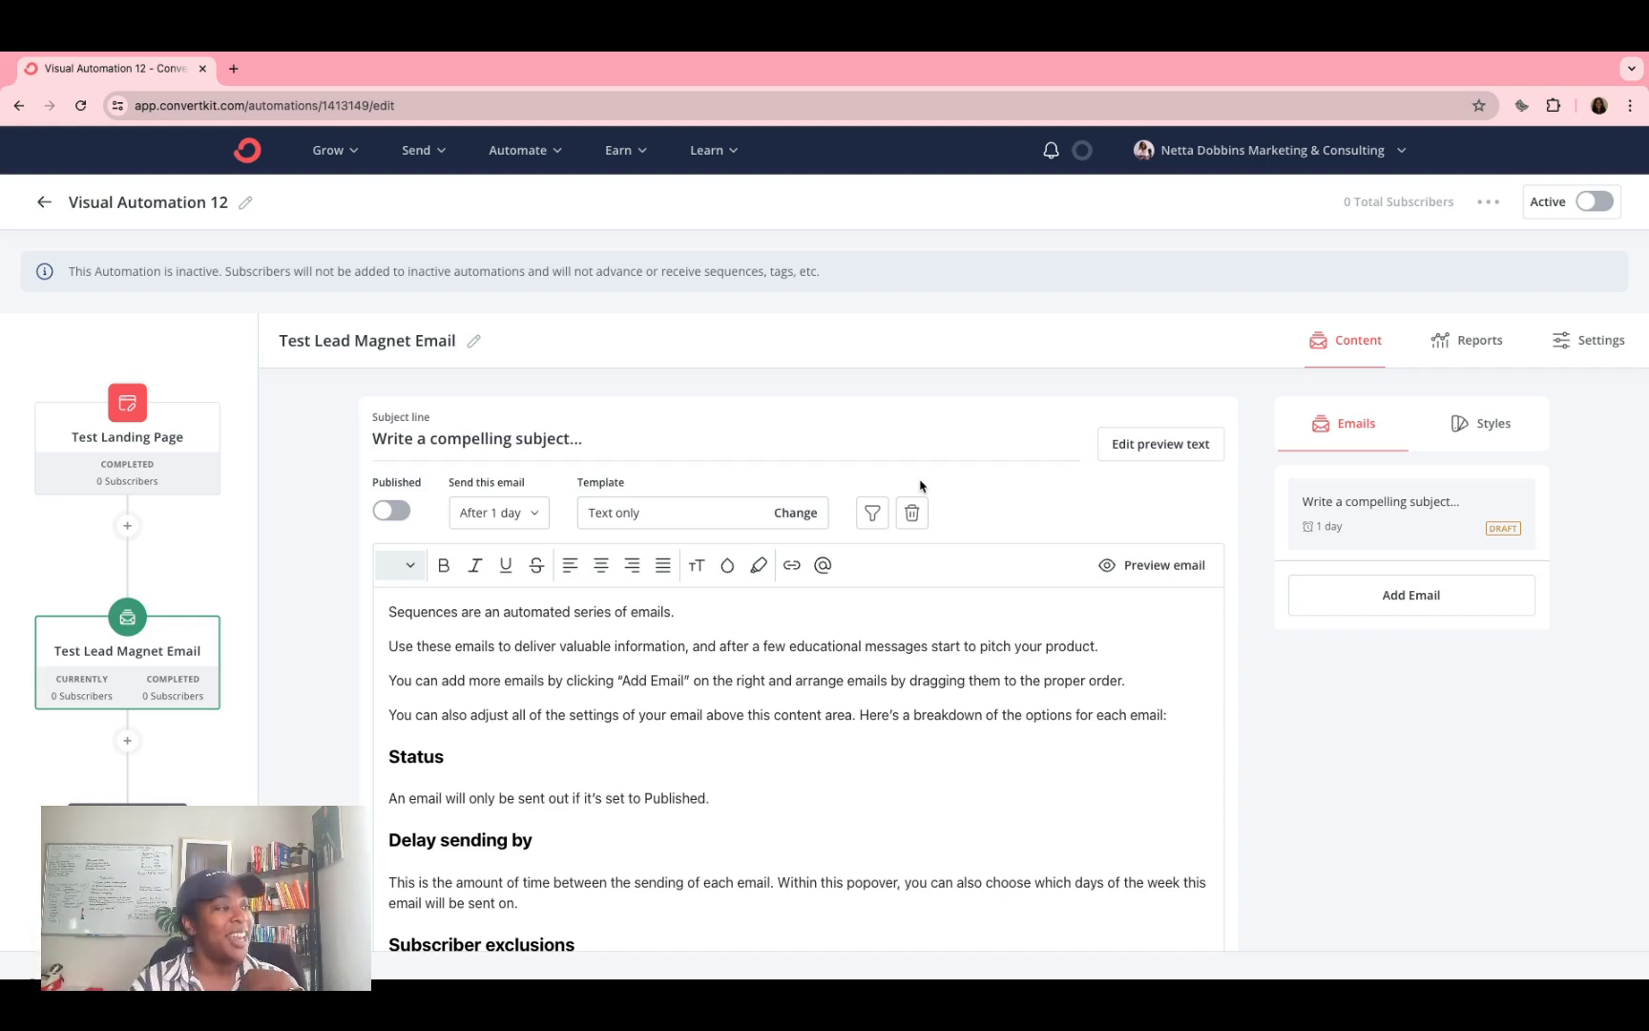
triple_click(622, 432)
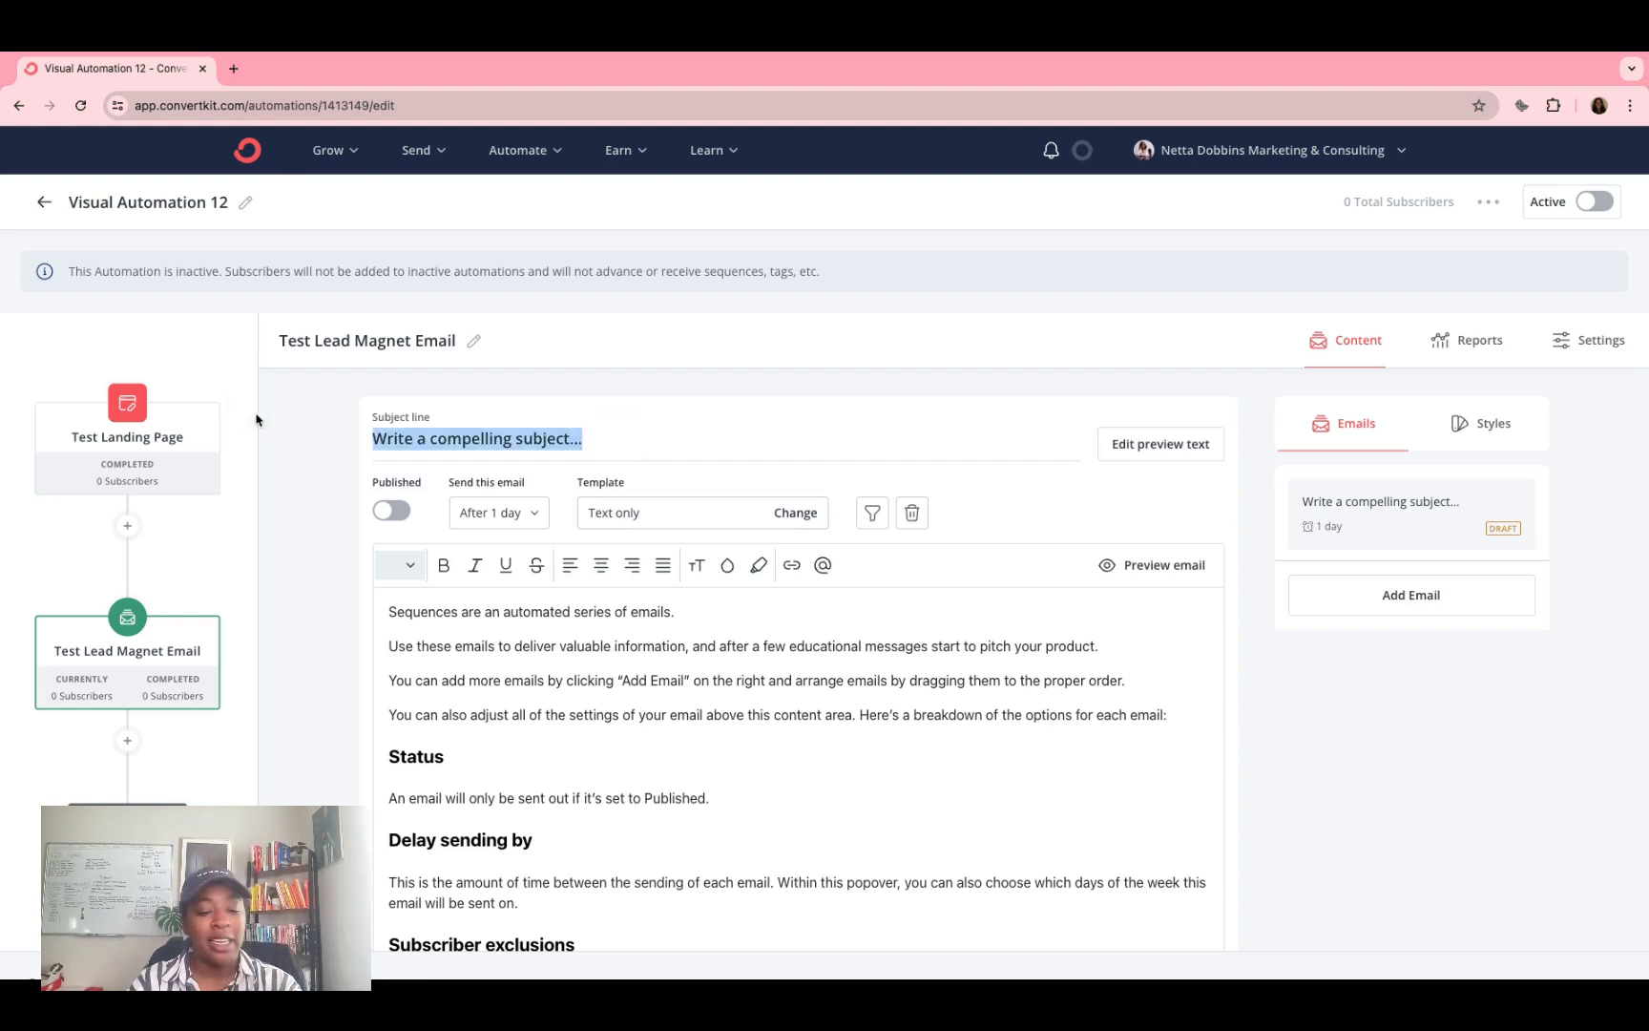
type("Here's Your ")
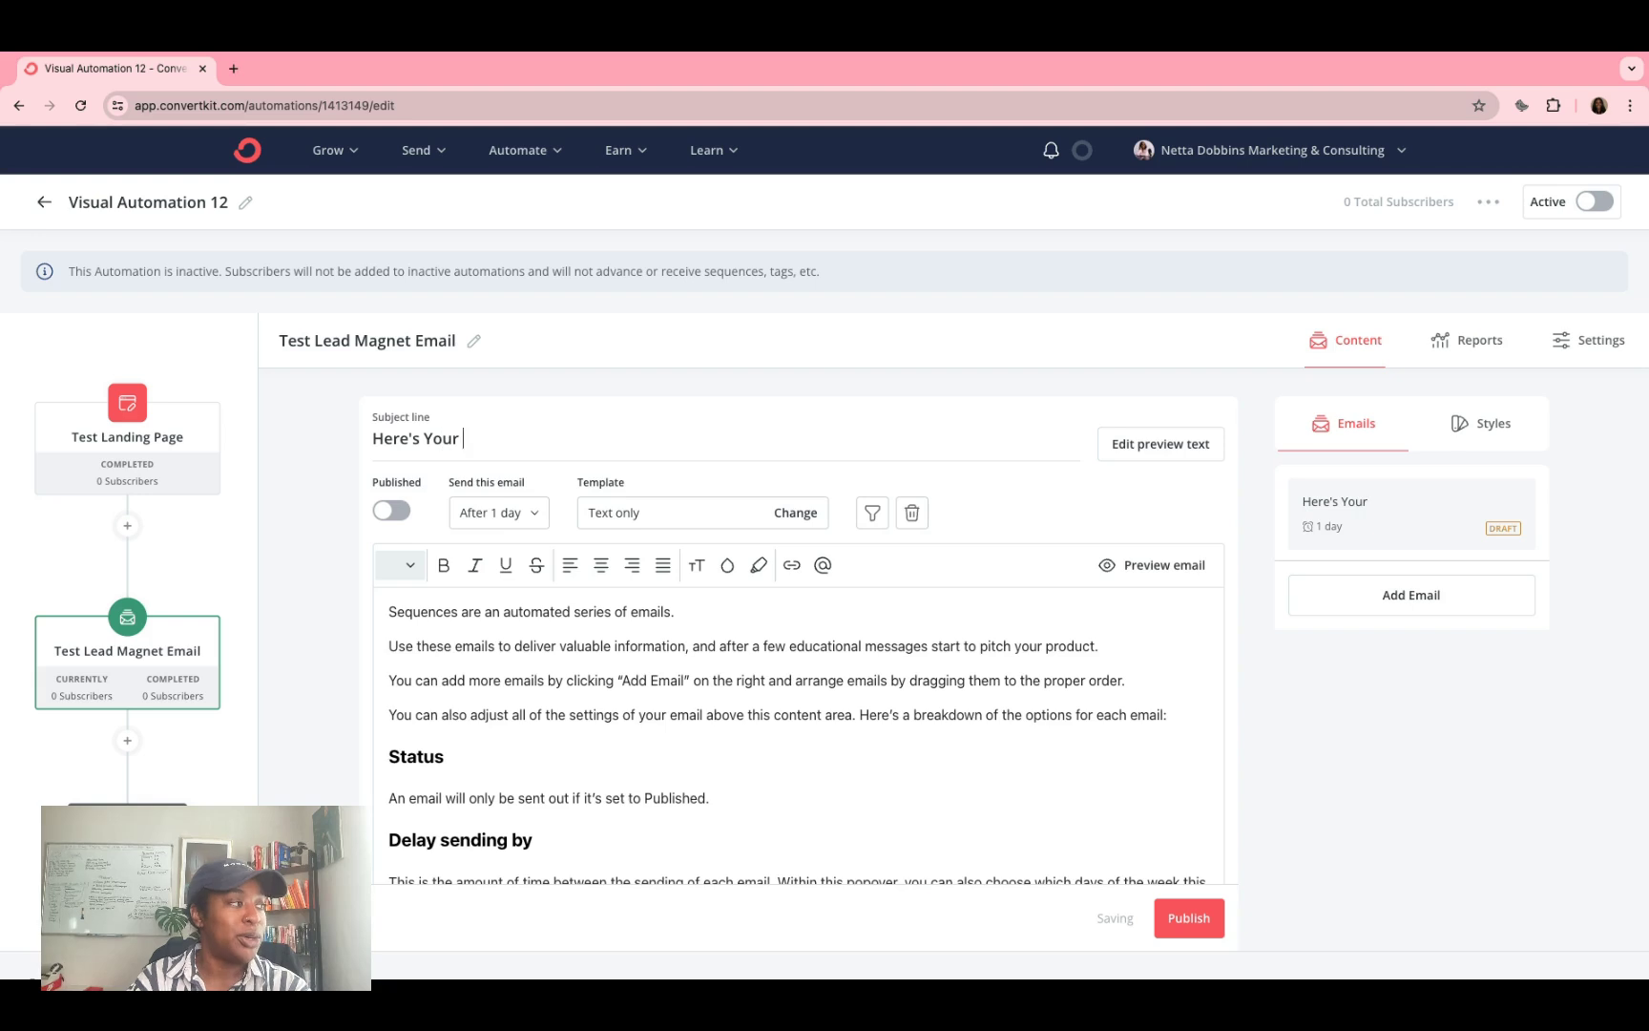
type("Freebie!")
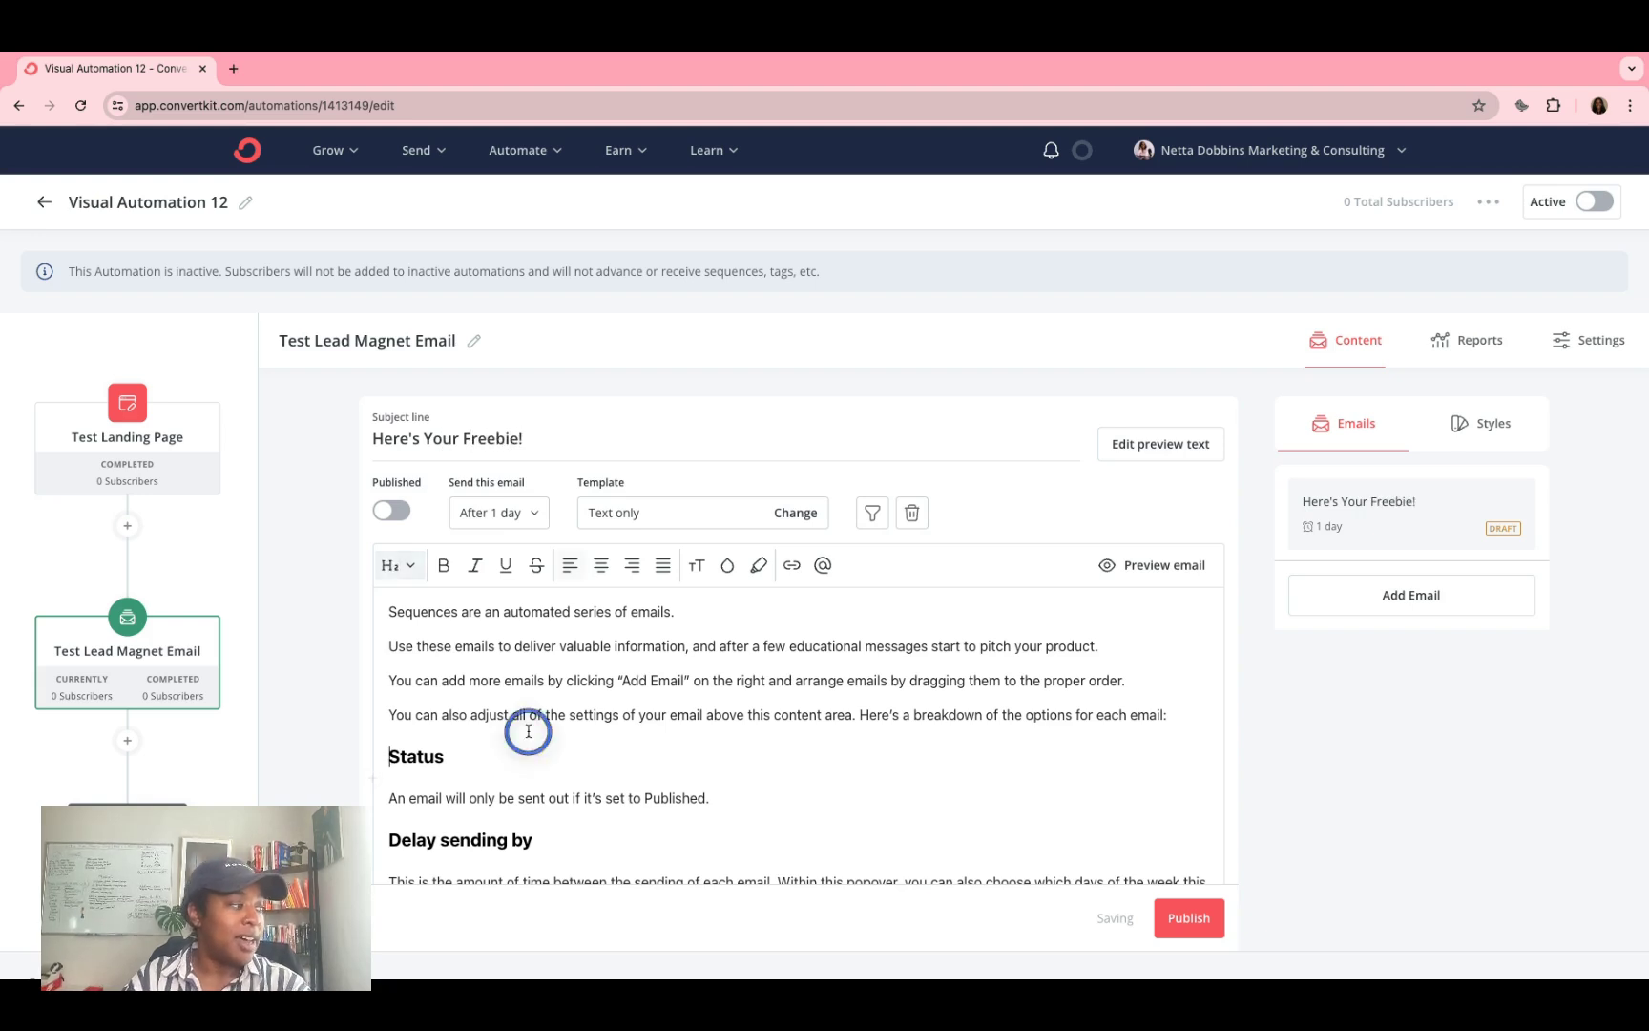
- Select all of the template's sample body text and delete it
left_click(522, 714)
scroll(516, 704, "down", 2)
scroll(517, 704, "down", 1)
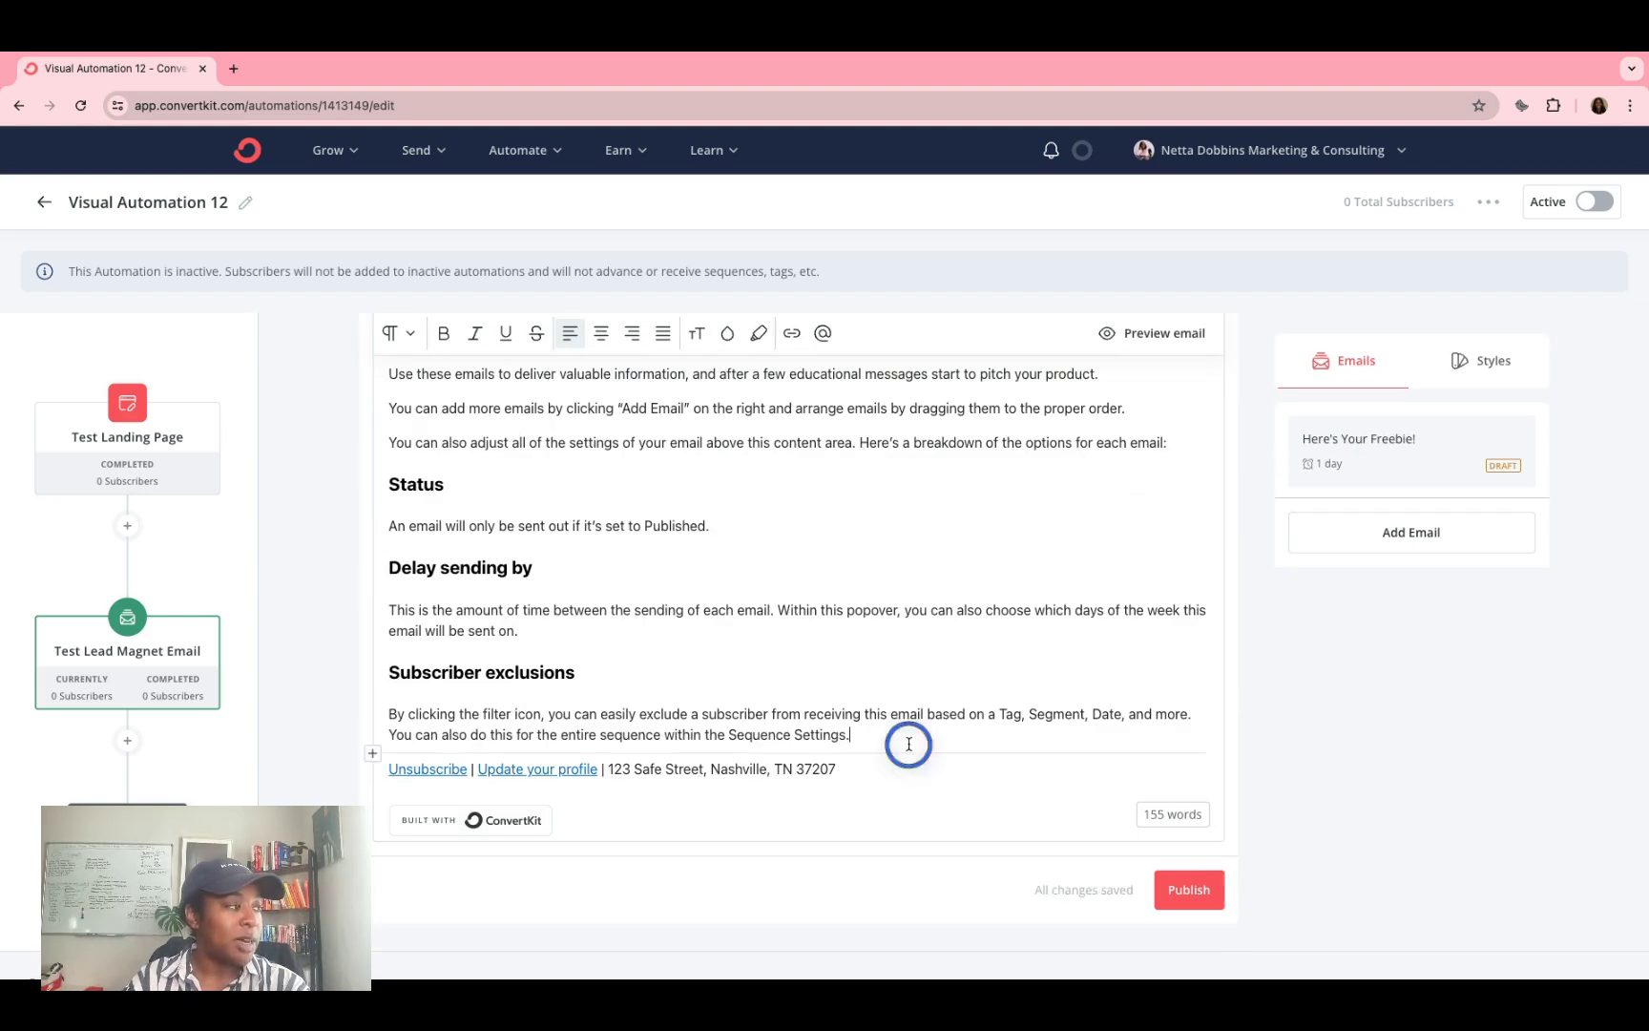
left_click_drag(906, 747, 324, 331)
key("BackSpace")
- Write 'Hi', insert the subscriber's first-name personalization, then add '- Thanks for subscribing!'
type("Hi")
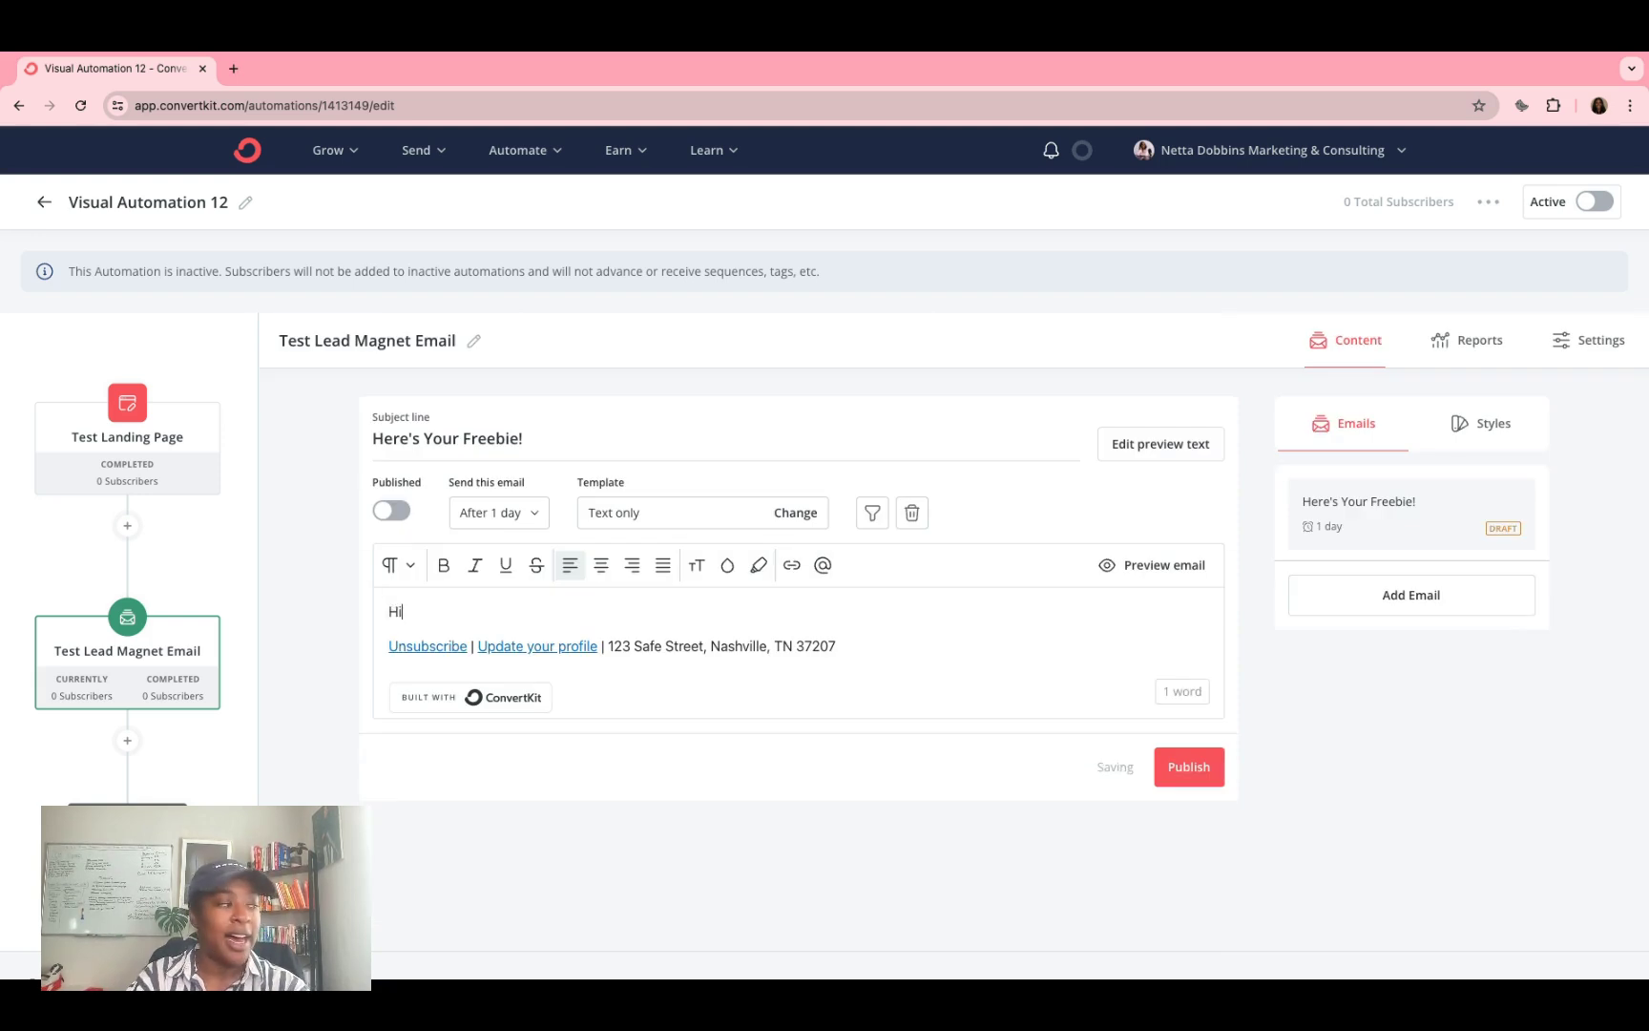
left_click(822, 565)
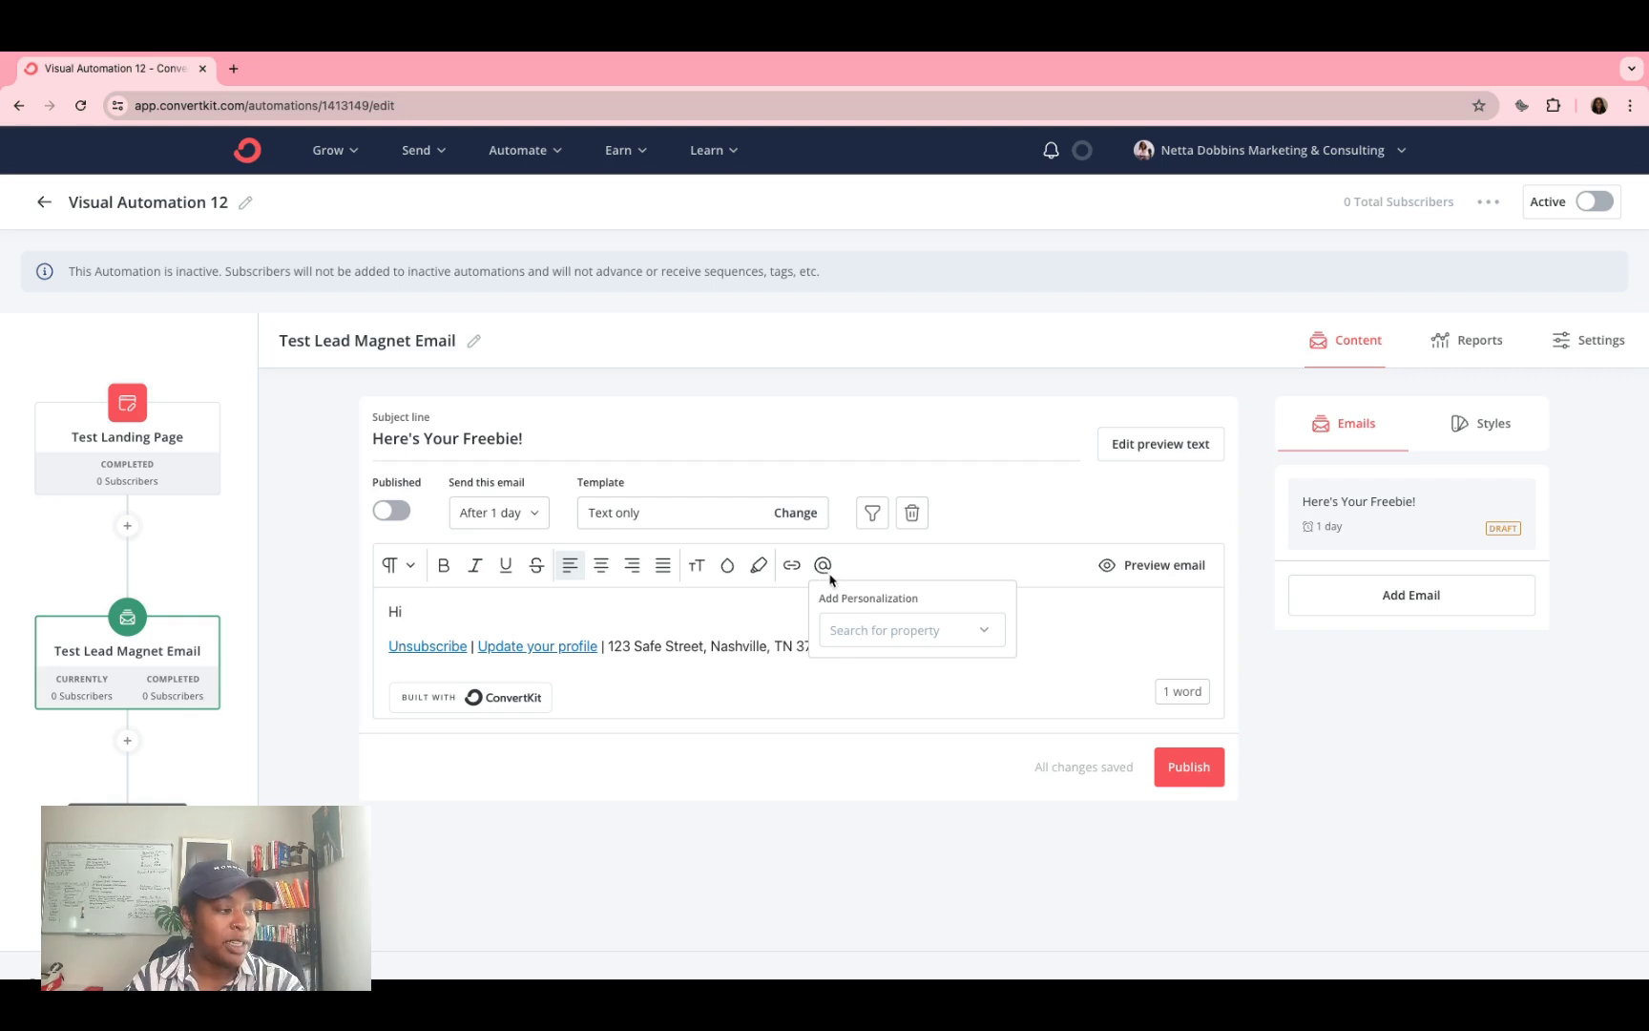
left_click(971, 629)
left_click(941, 673)
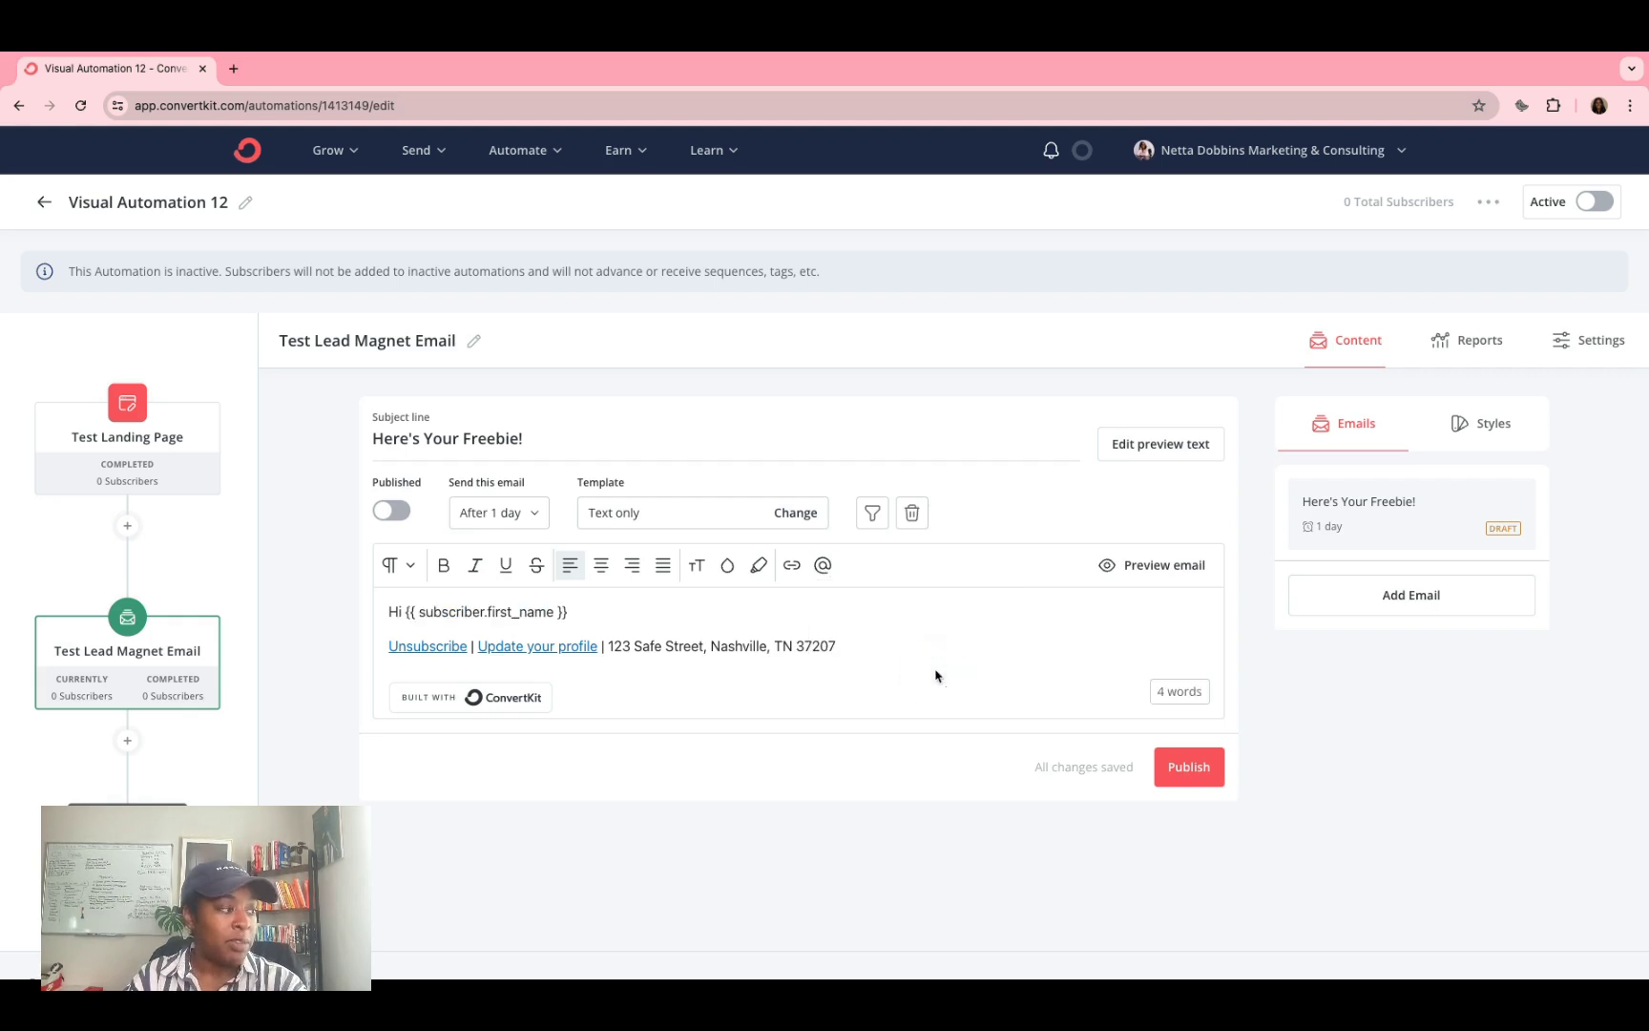
type("- ")
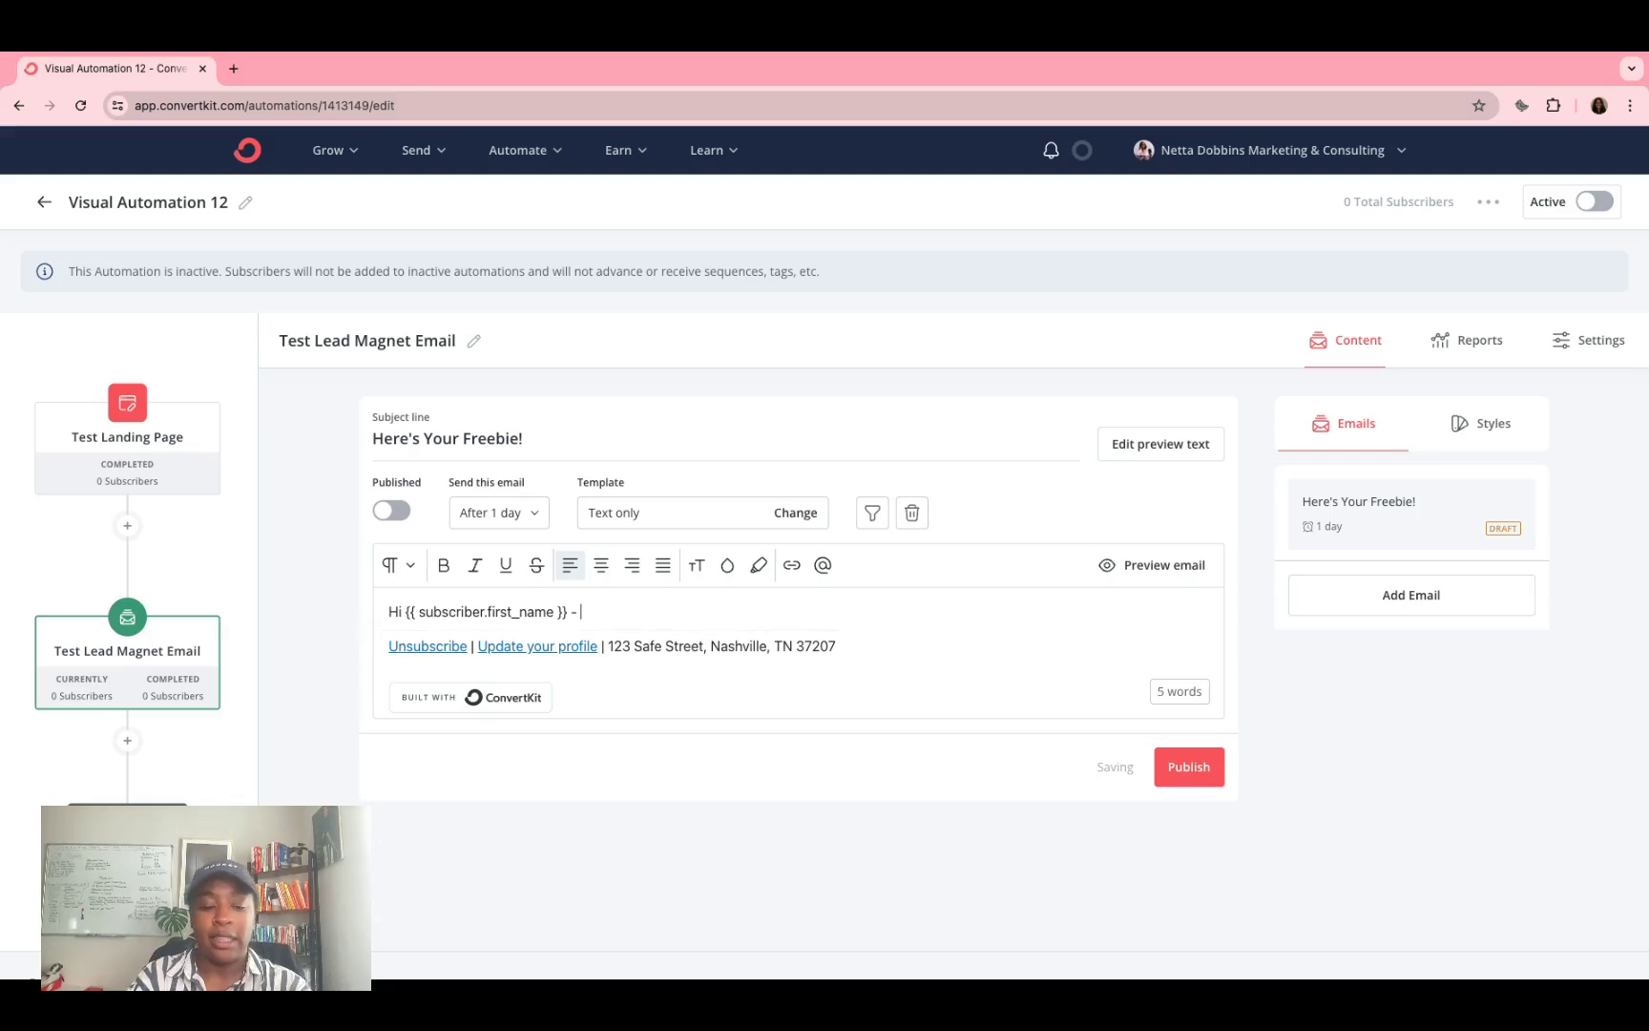
type("Thanks for subscriber")
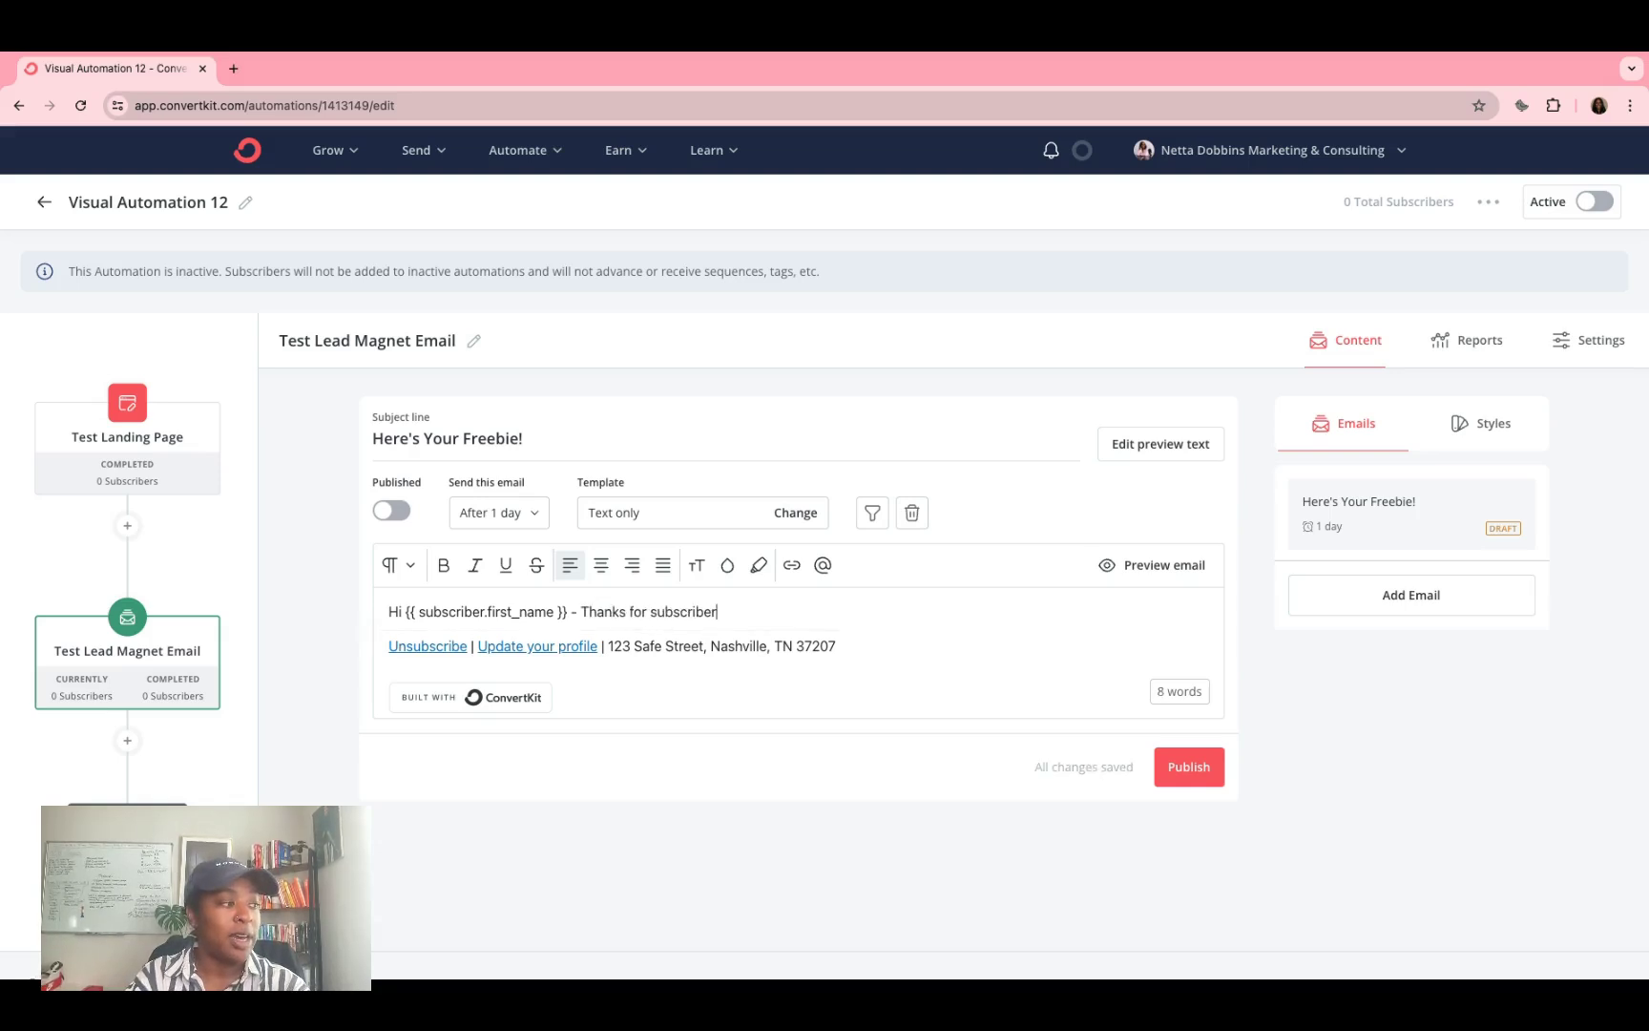
key("BackSpace")
key("BackSpace")
type("ing!")
- Add 'Here is your freebie!' on a new line, then start and cancel linking 'Here'
key("Return")
key("Return")
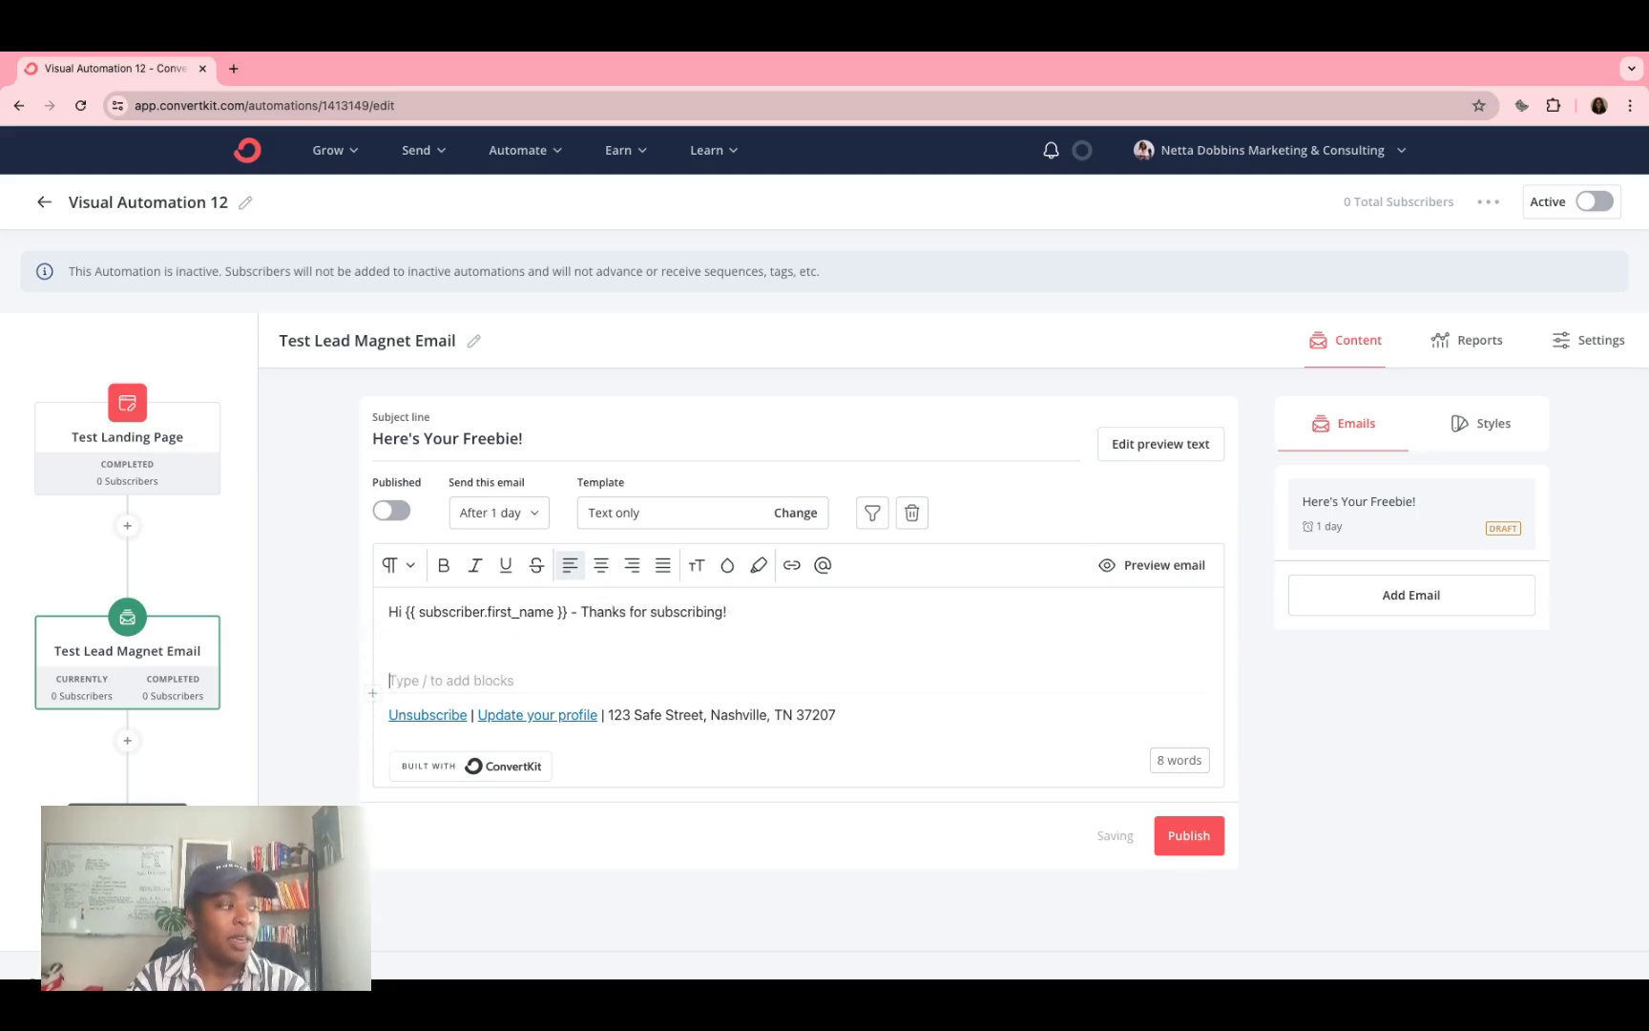
type("Here is your freebie!")
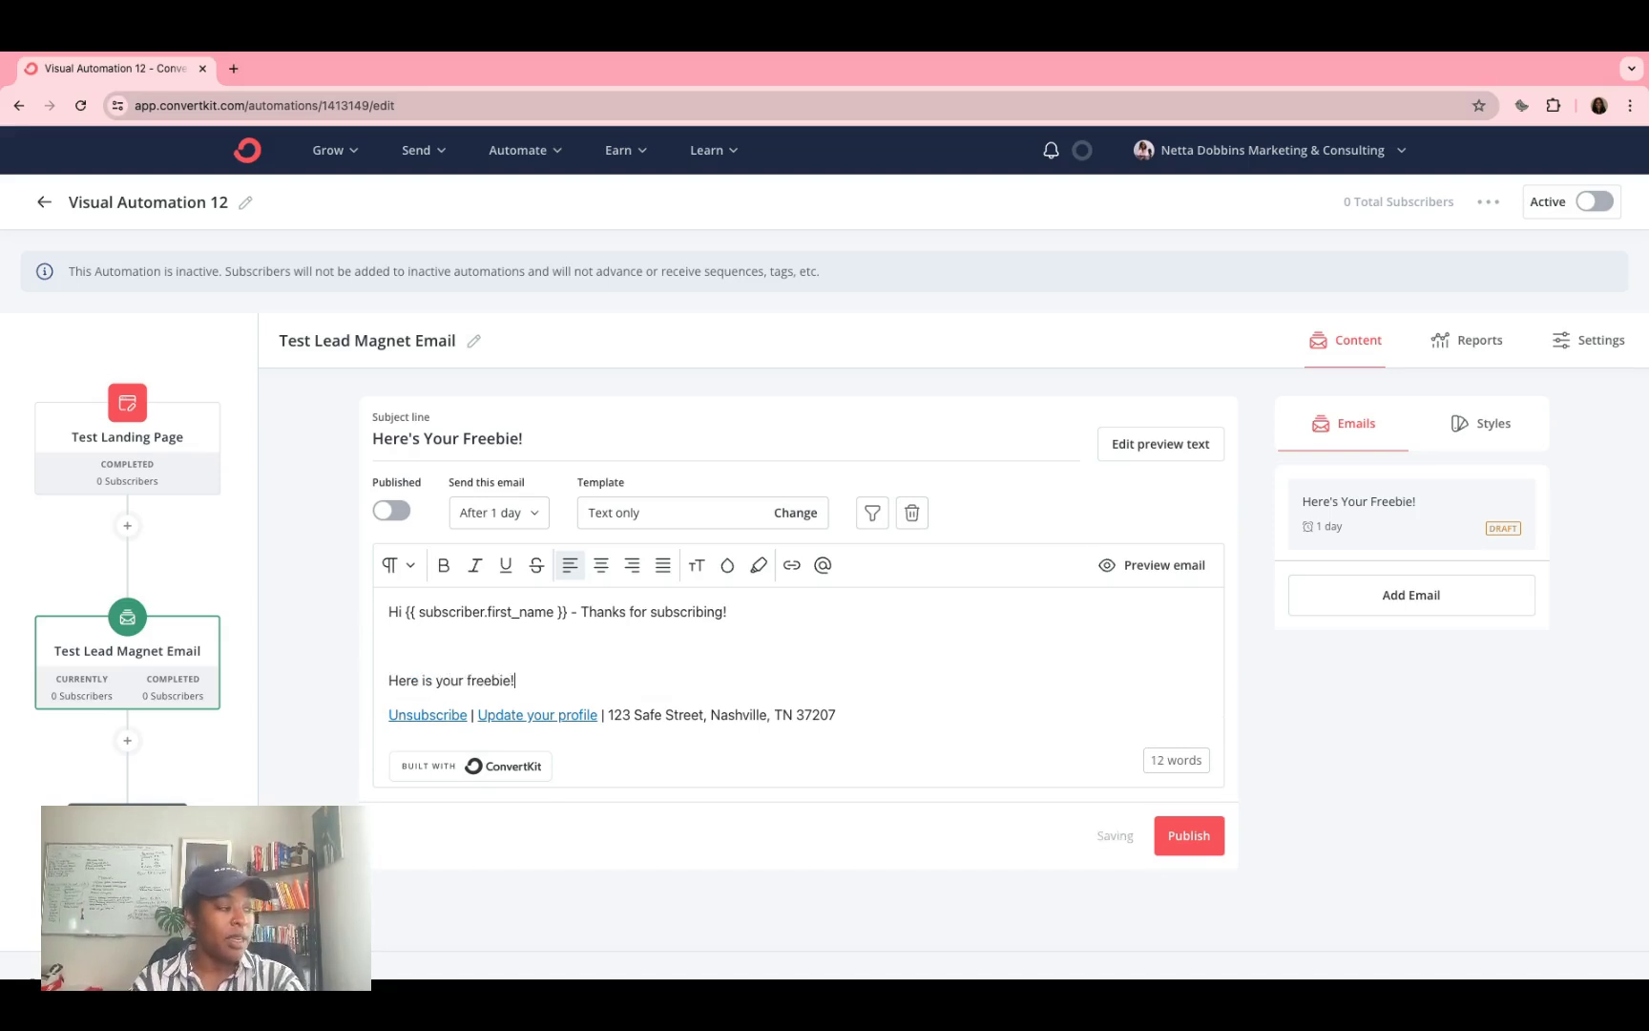
key("Return")
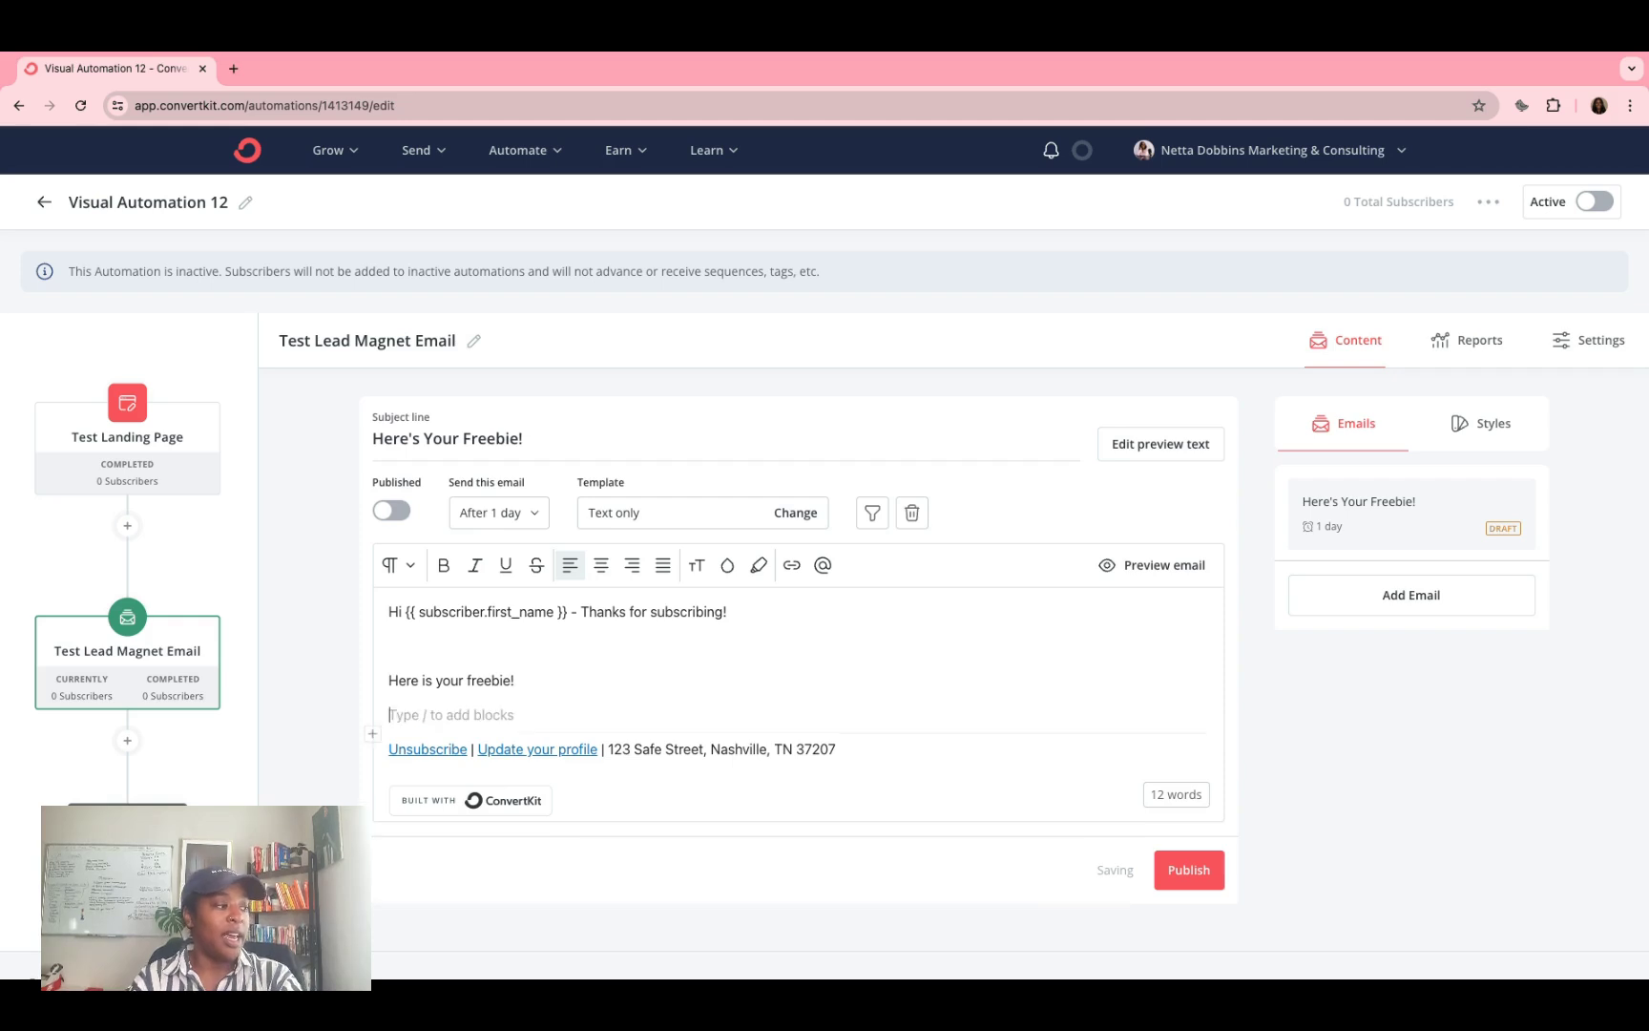
double_click(397, 678)
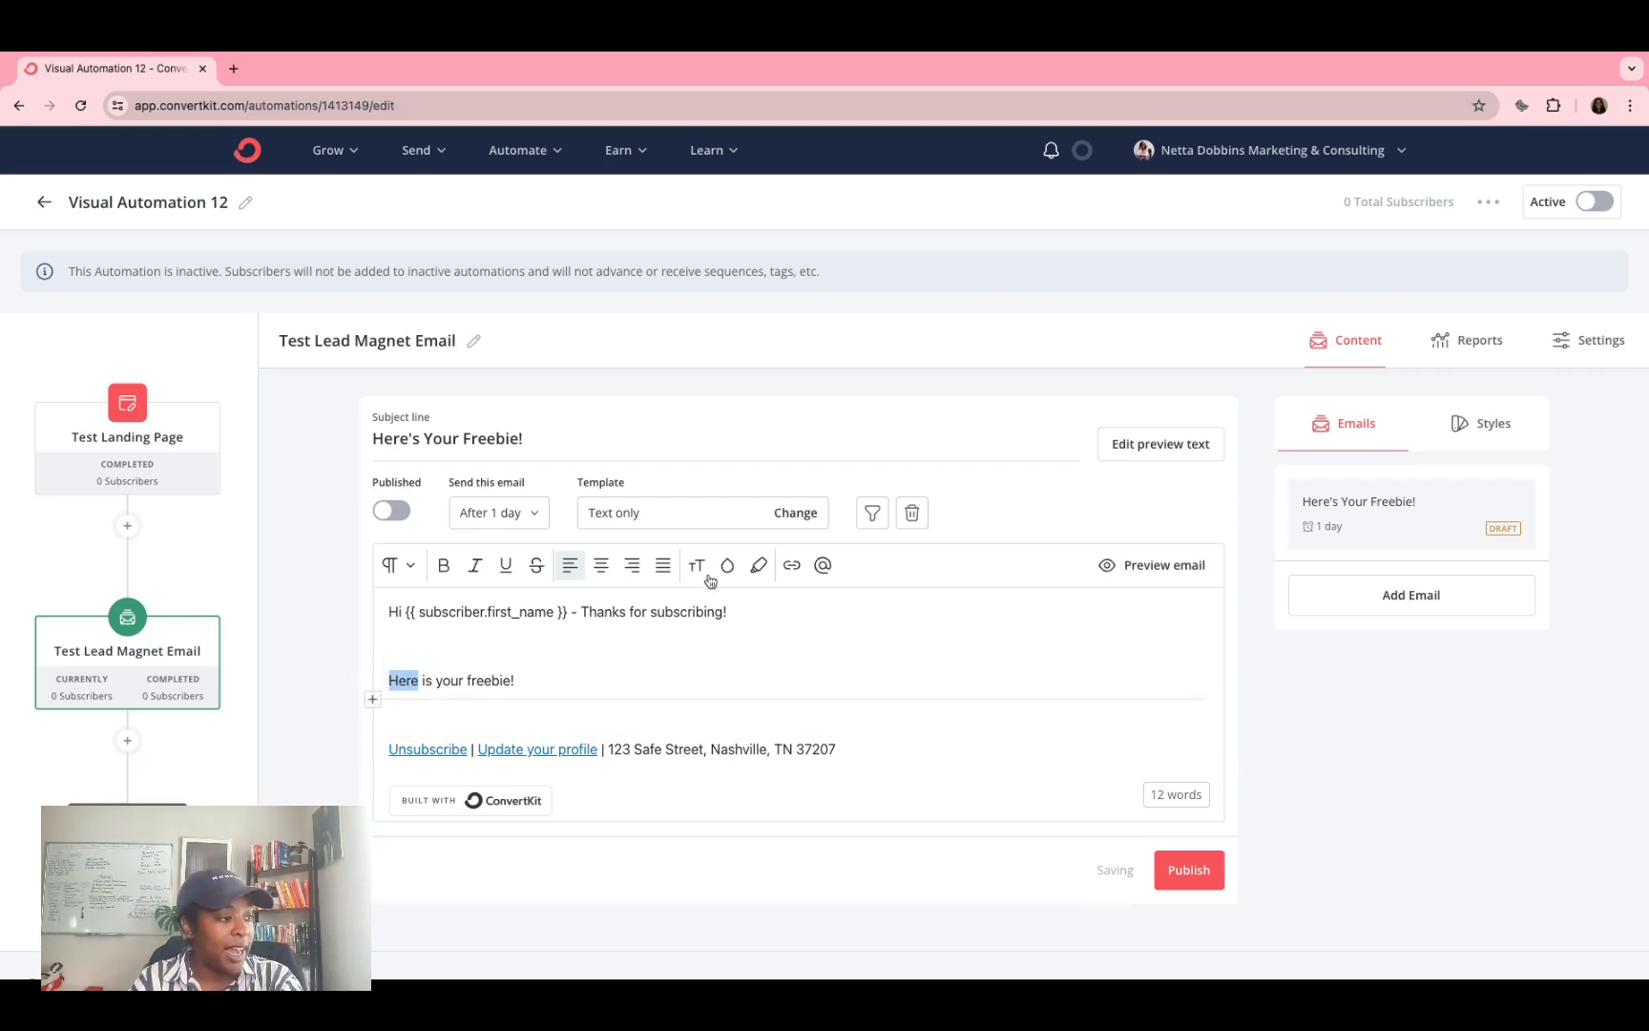
left_click(791, 564)
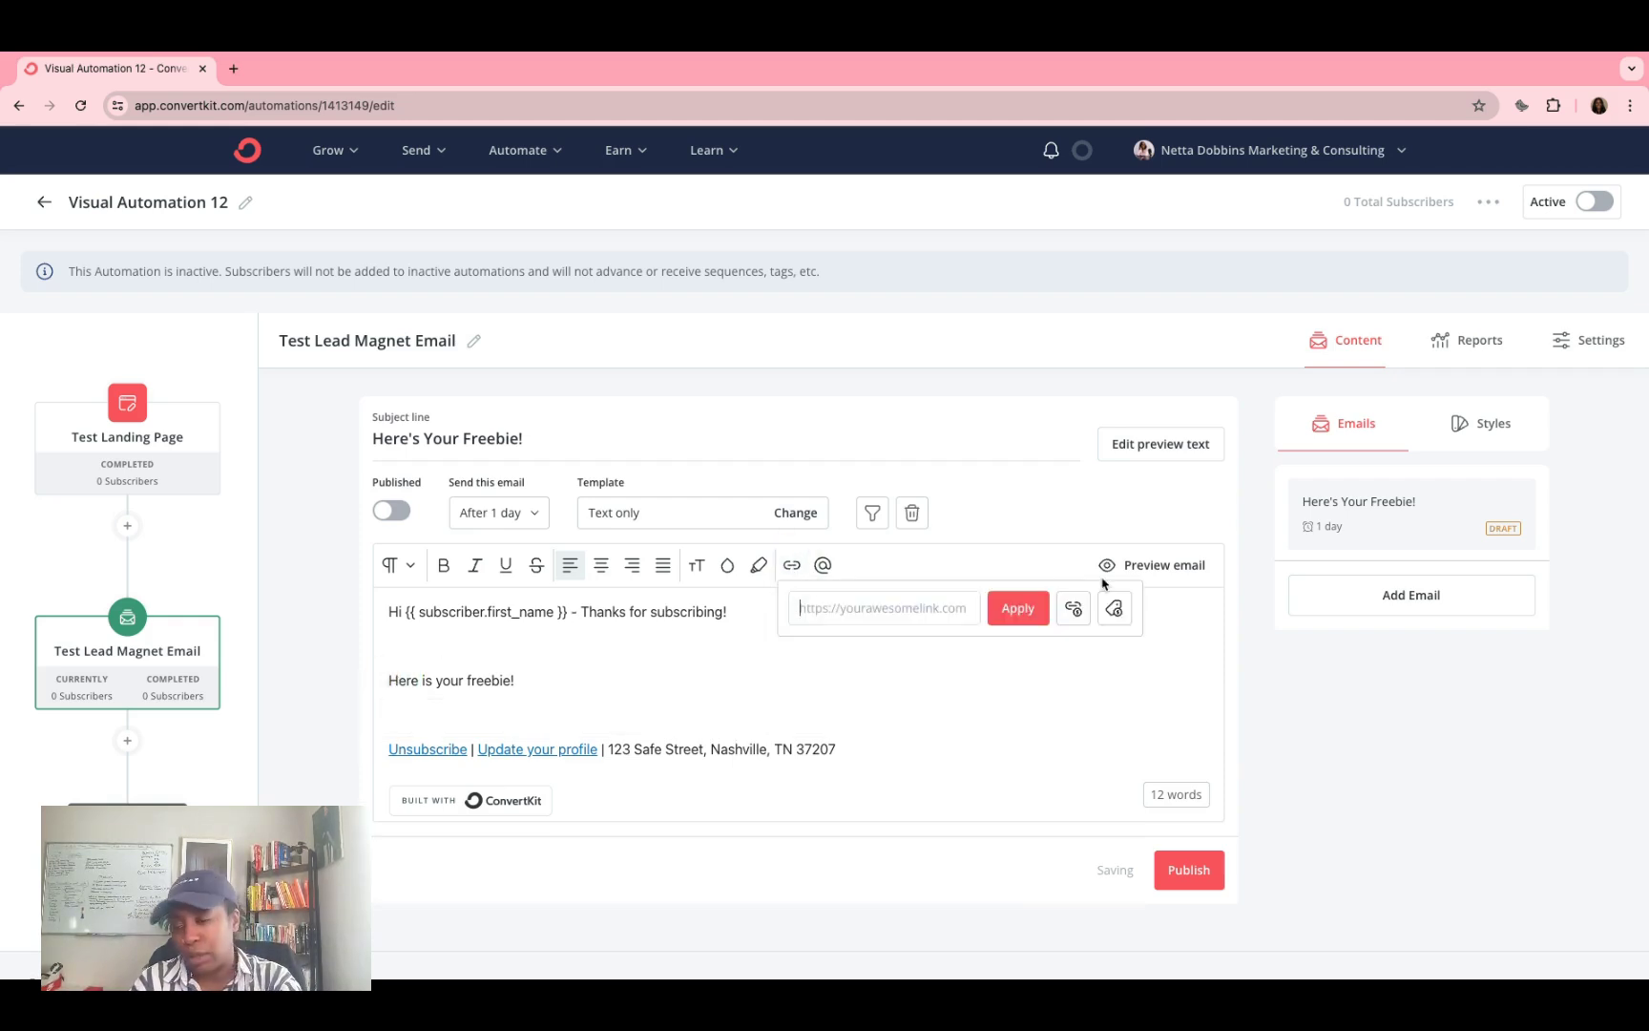
left_click(601, 720)
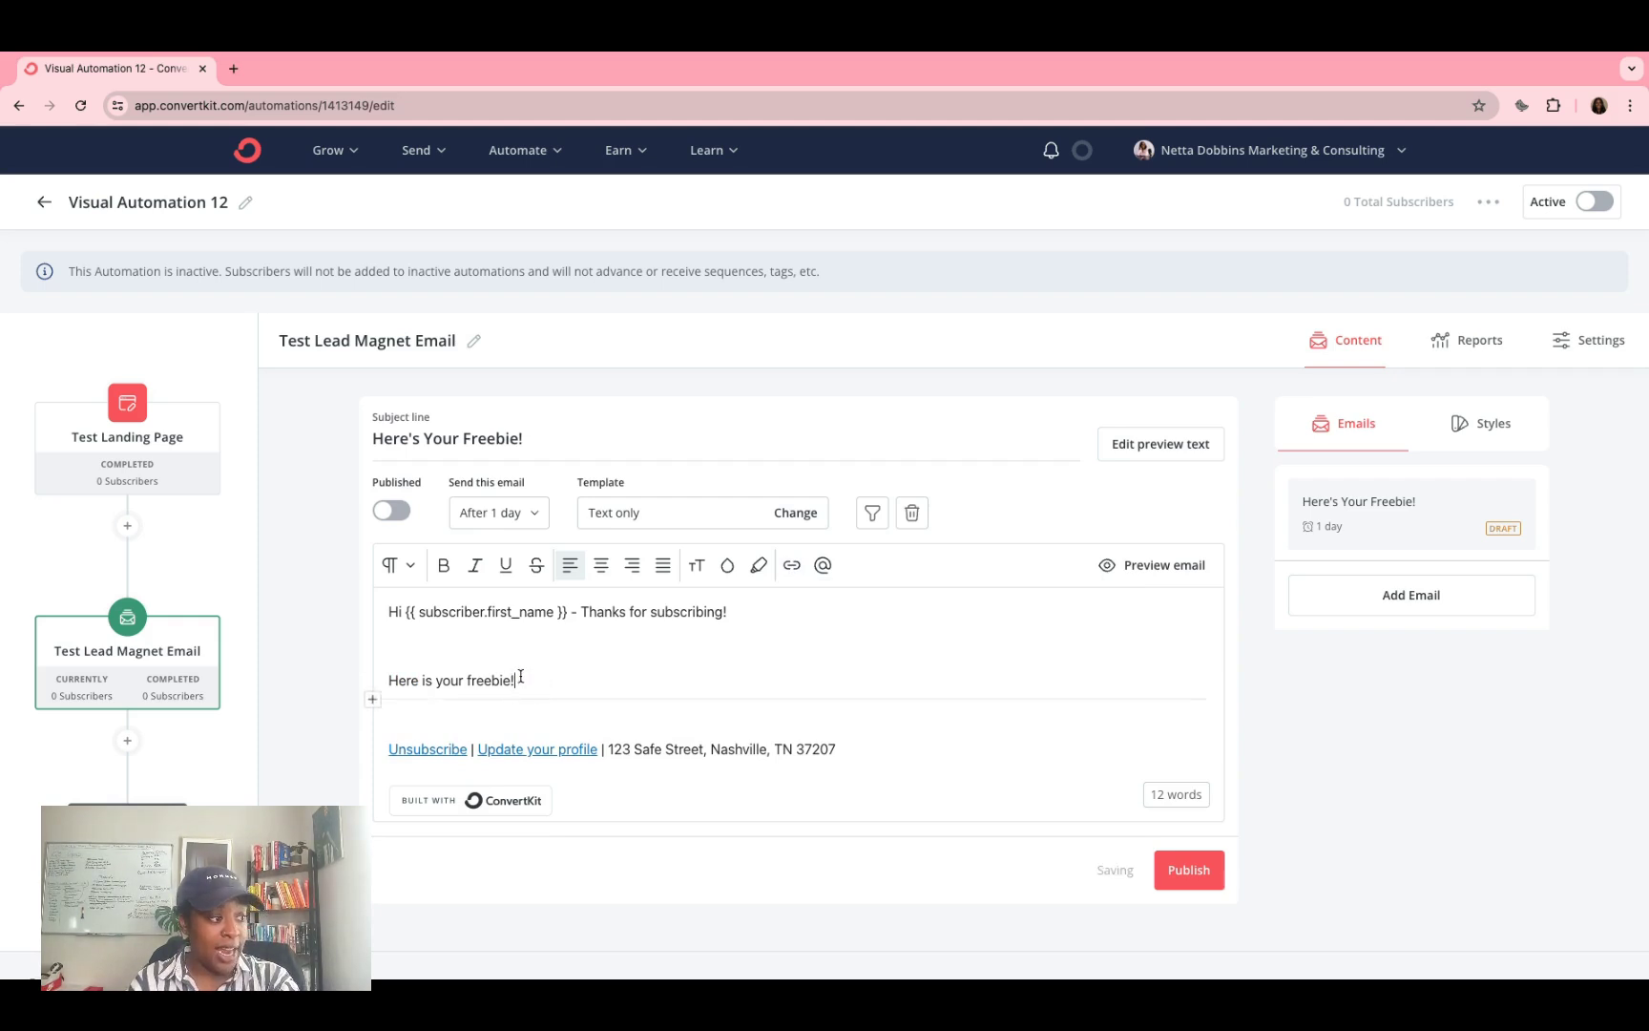
key("Return")
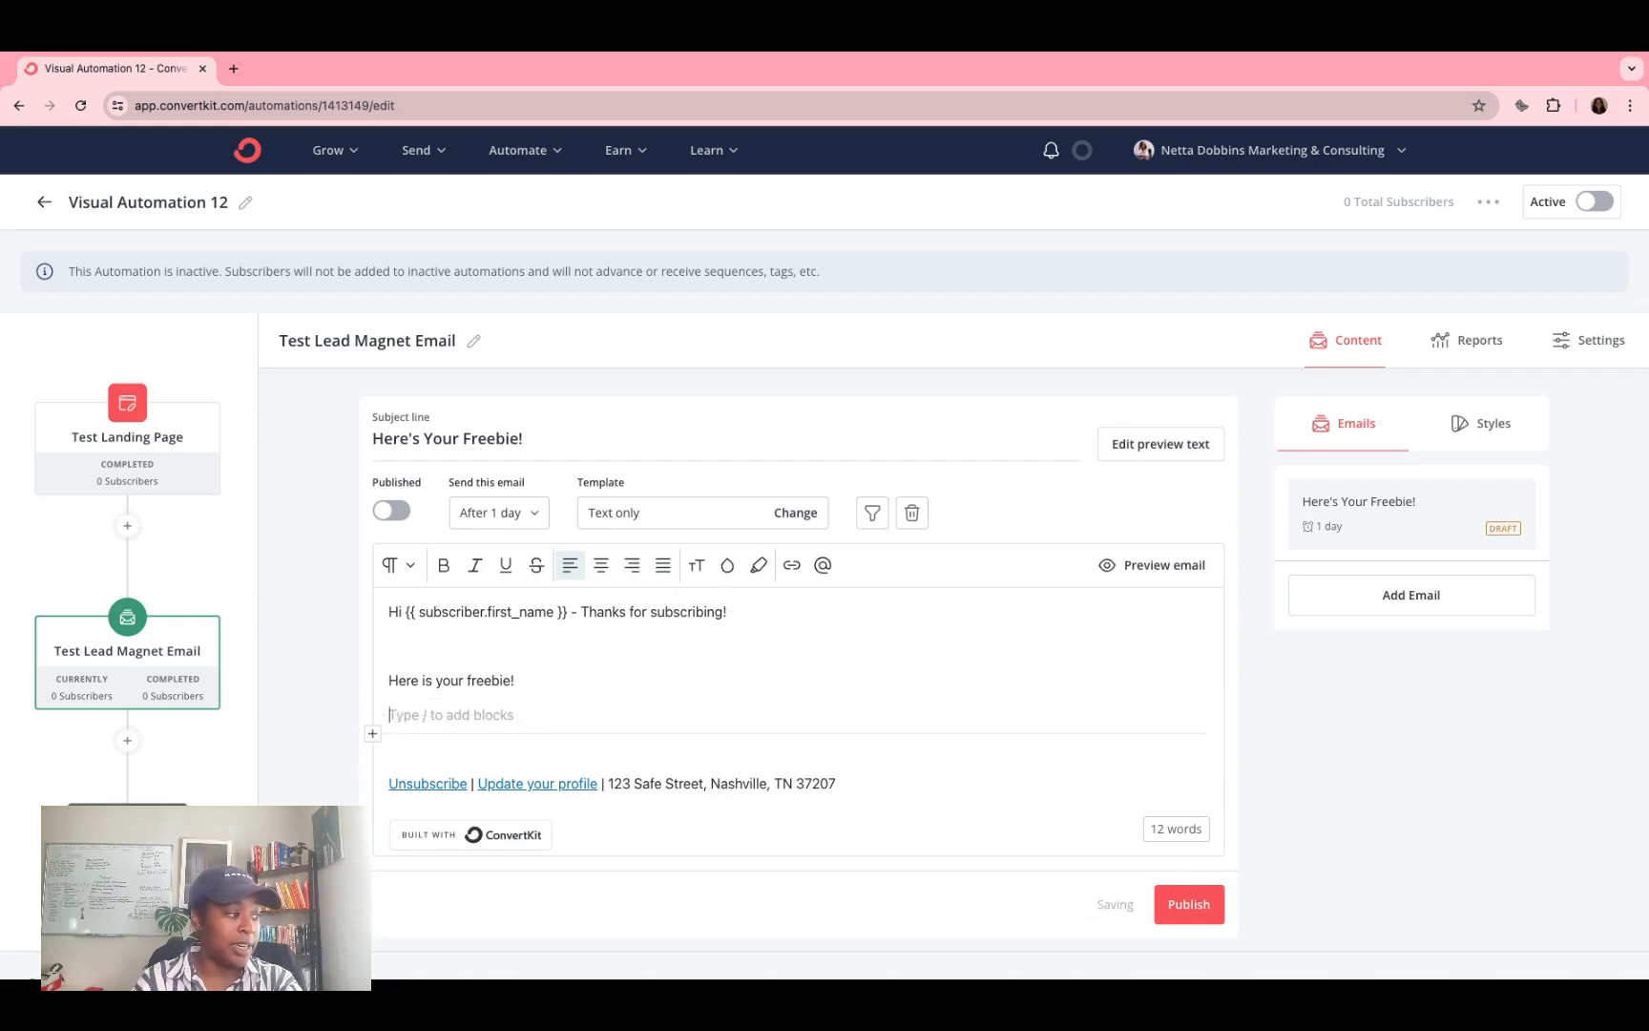
type("/")
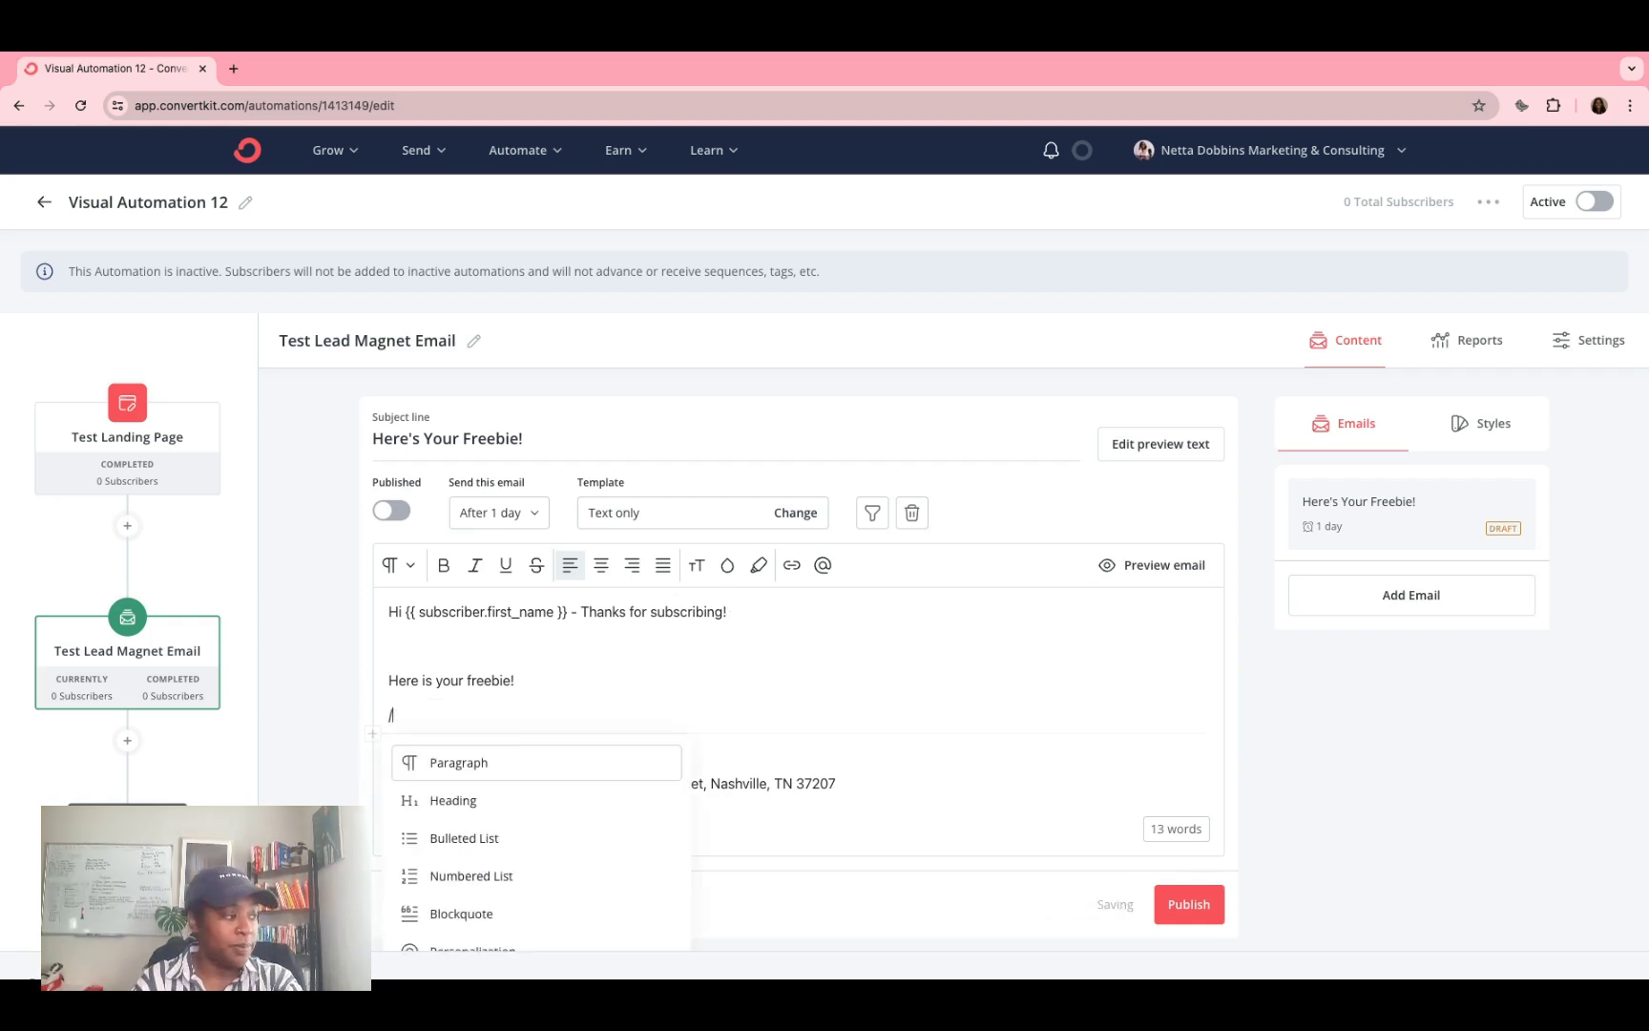
scroll(543, 814, "down", 5)
scroll(543, 814, "down", 4)
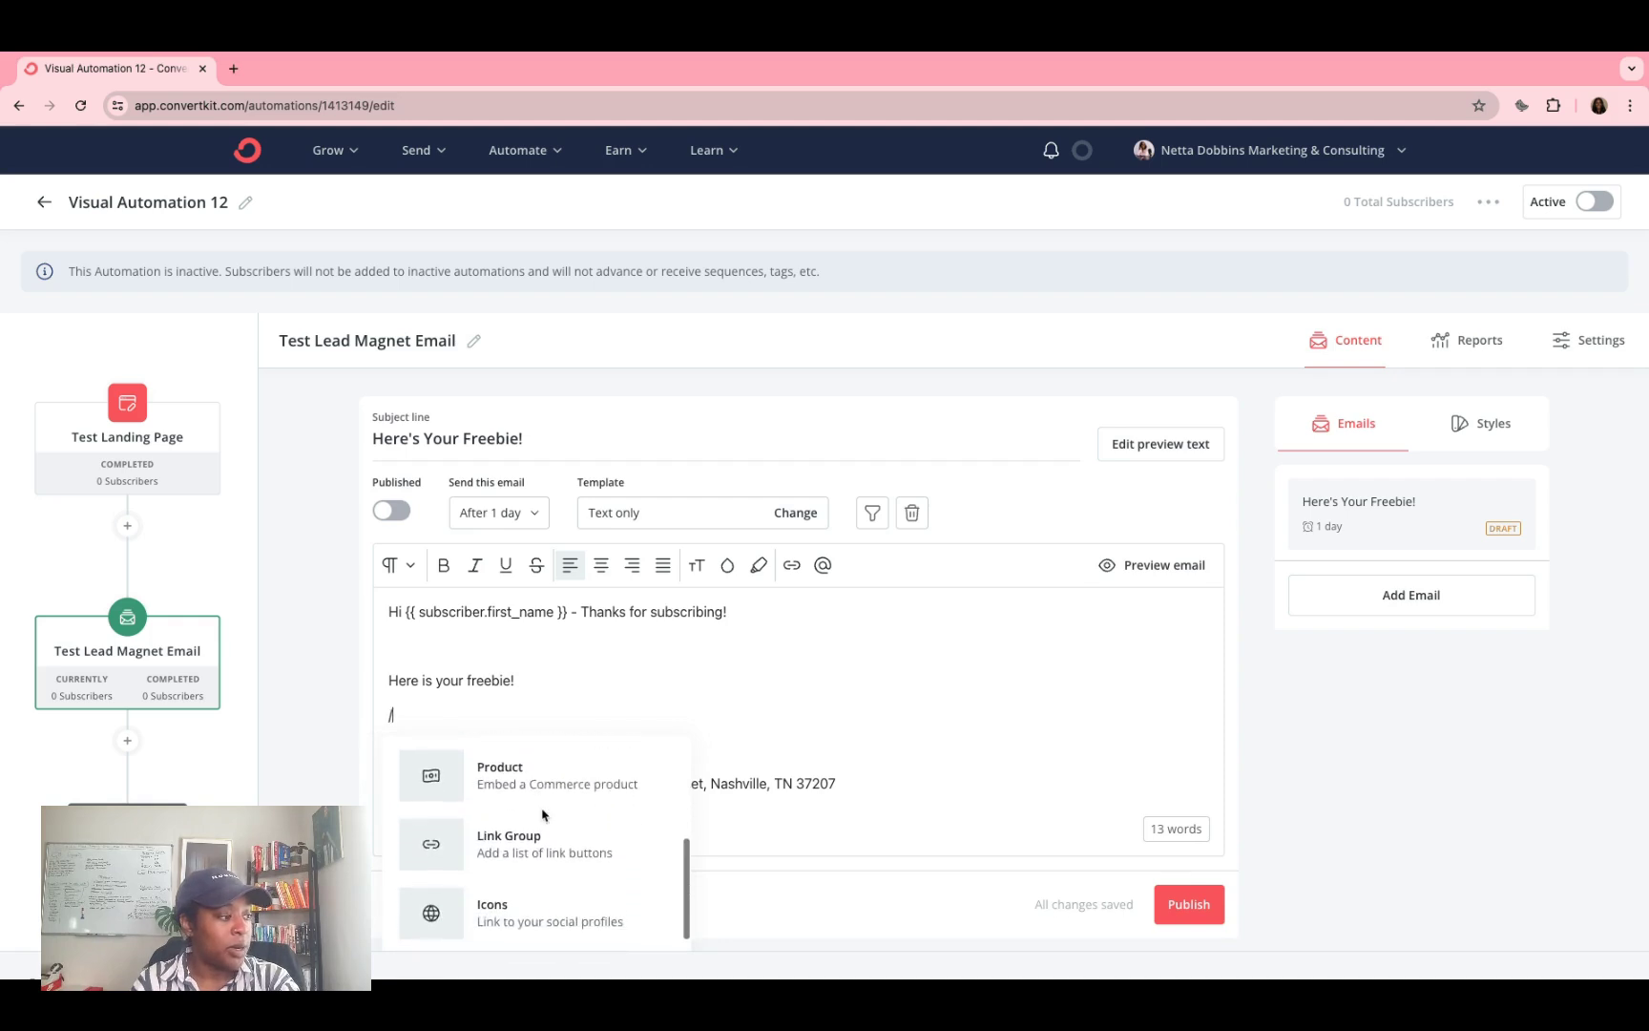
scroll(542, 814, "down", 3)
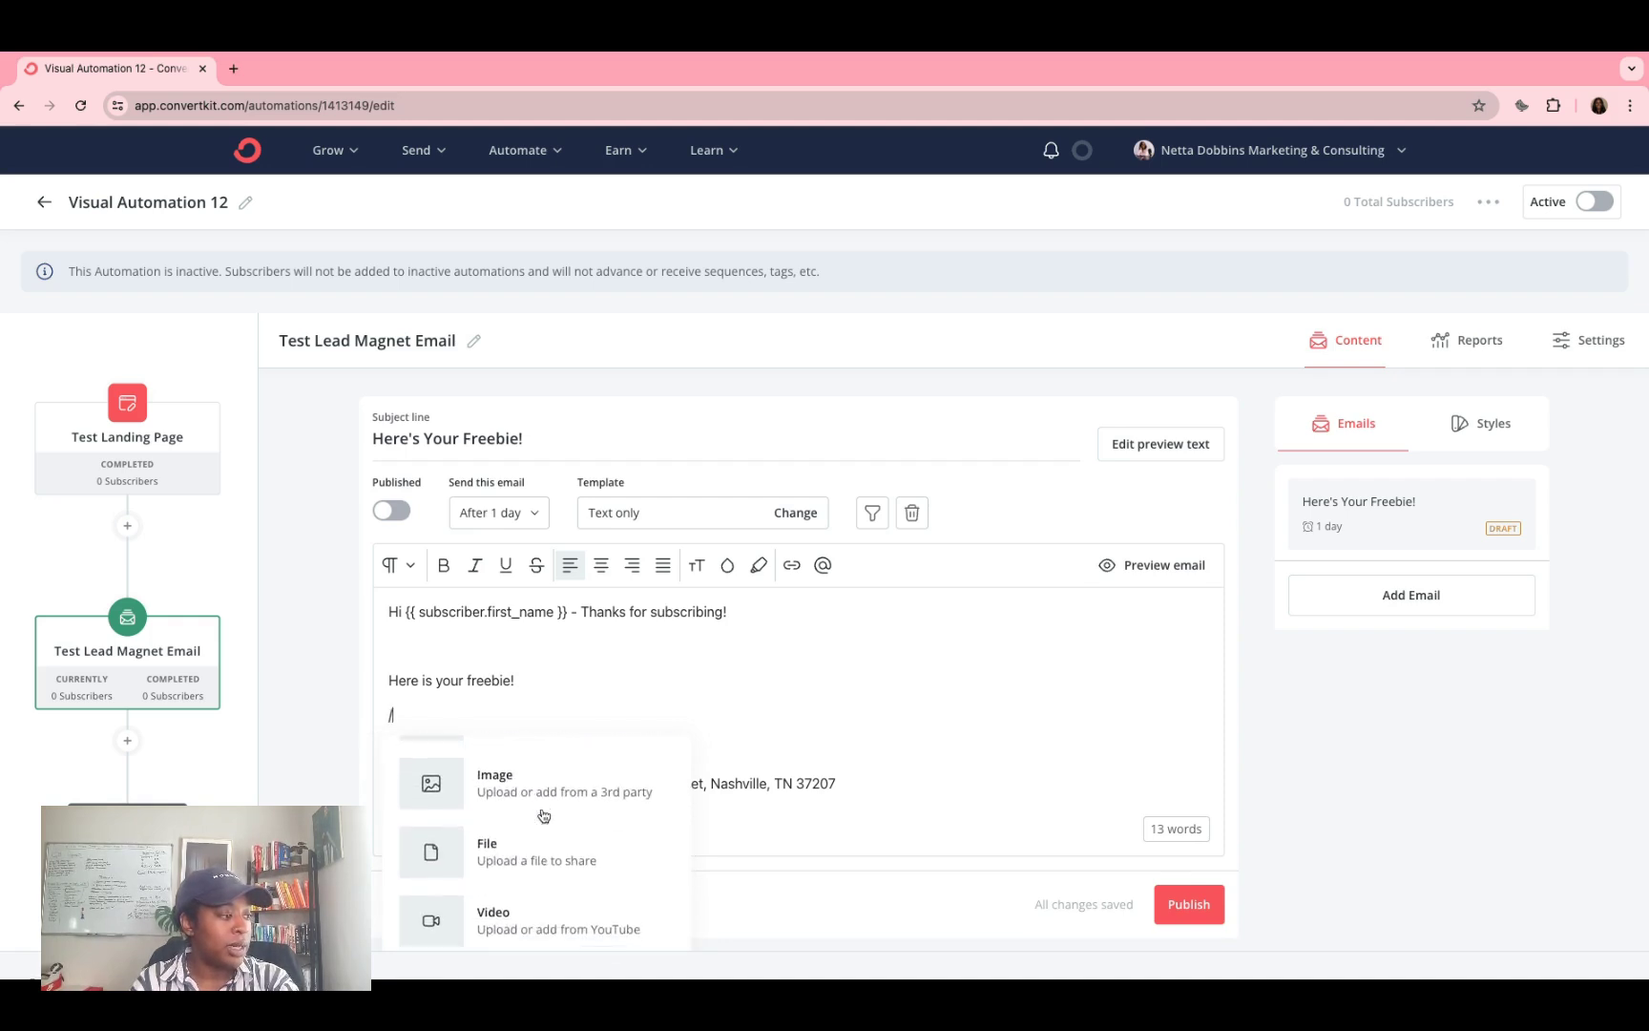
key("BackSpace")
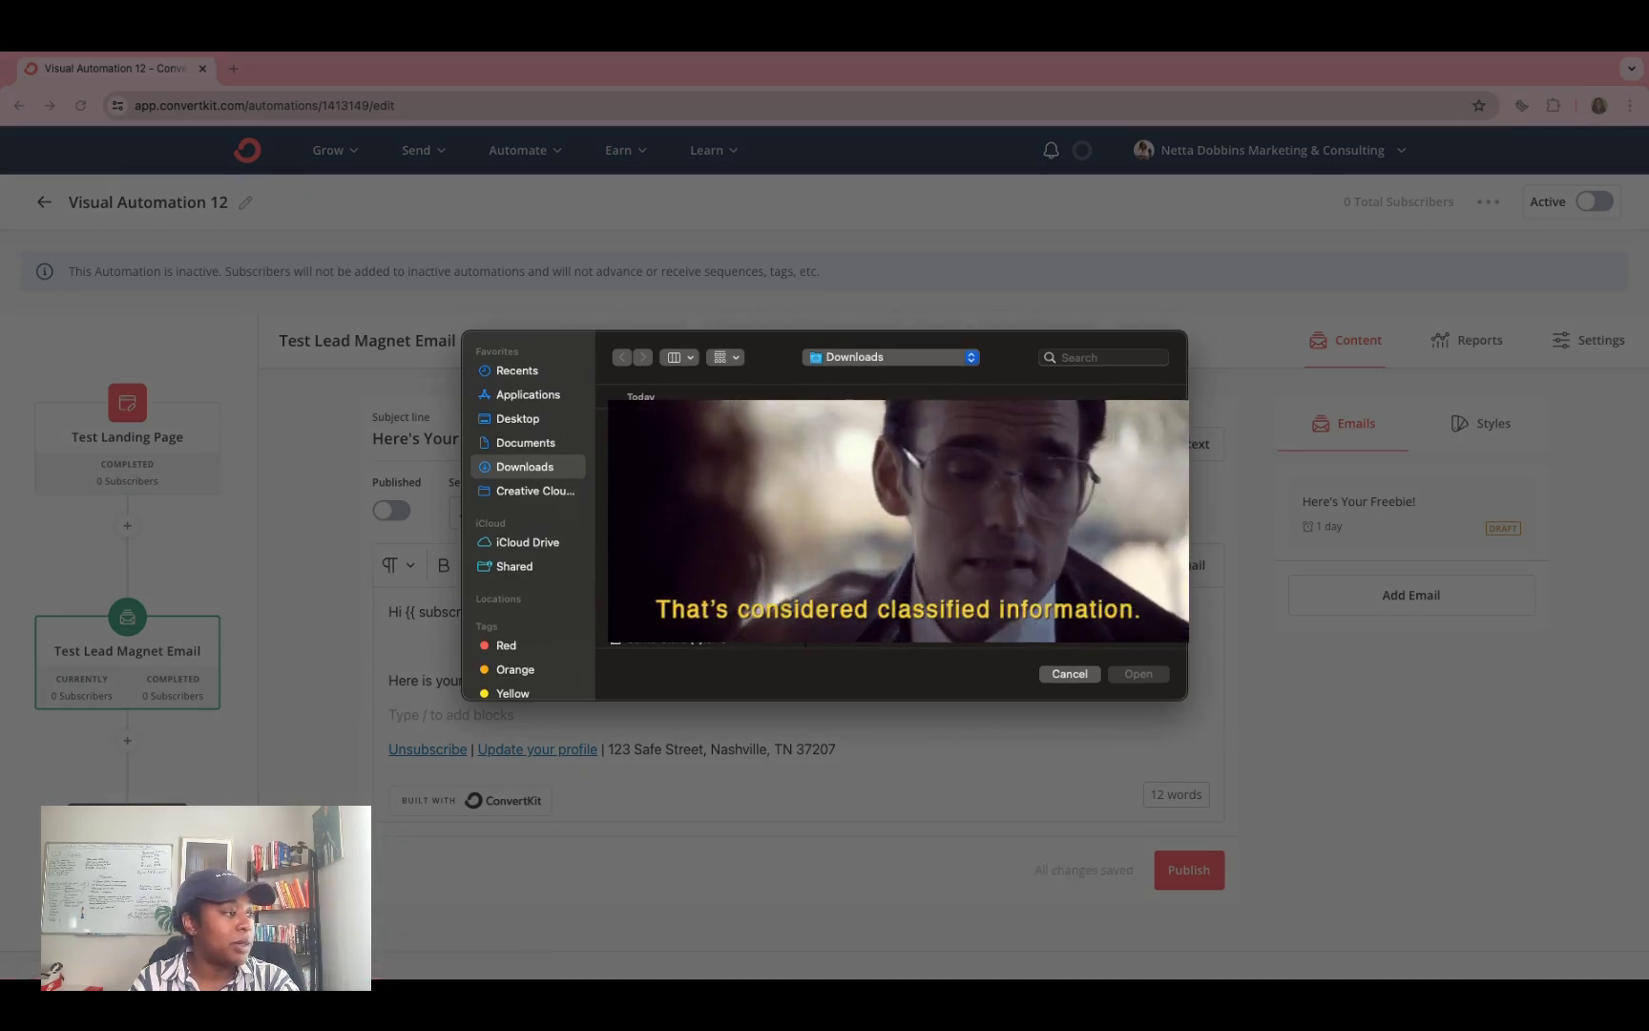
scroll(704, 520, "down", 3)
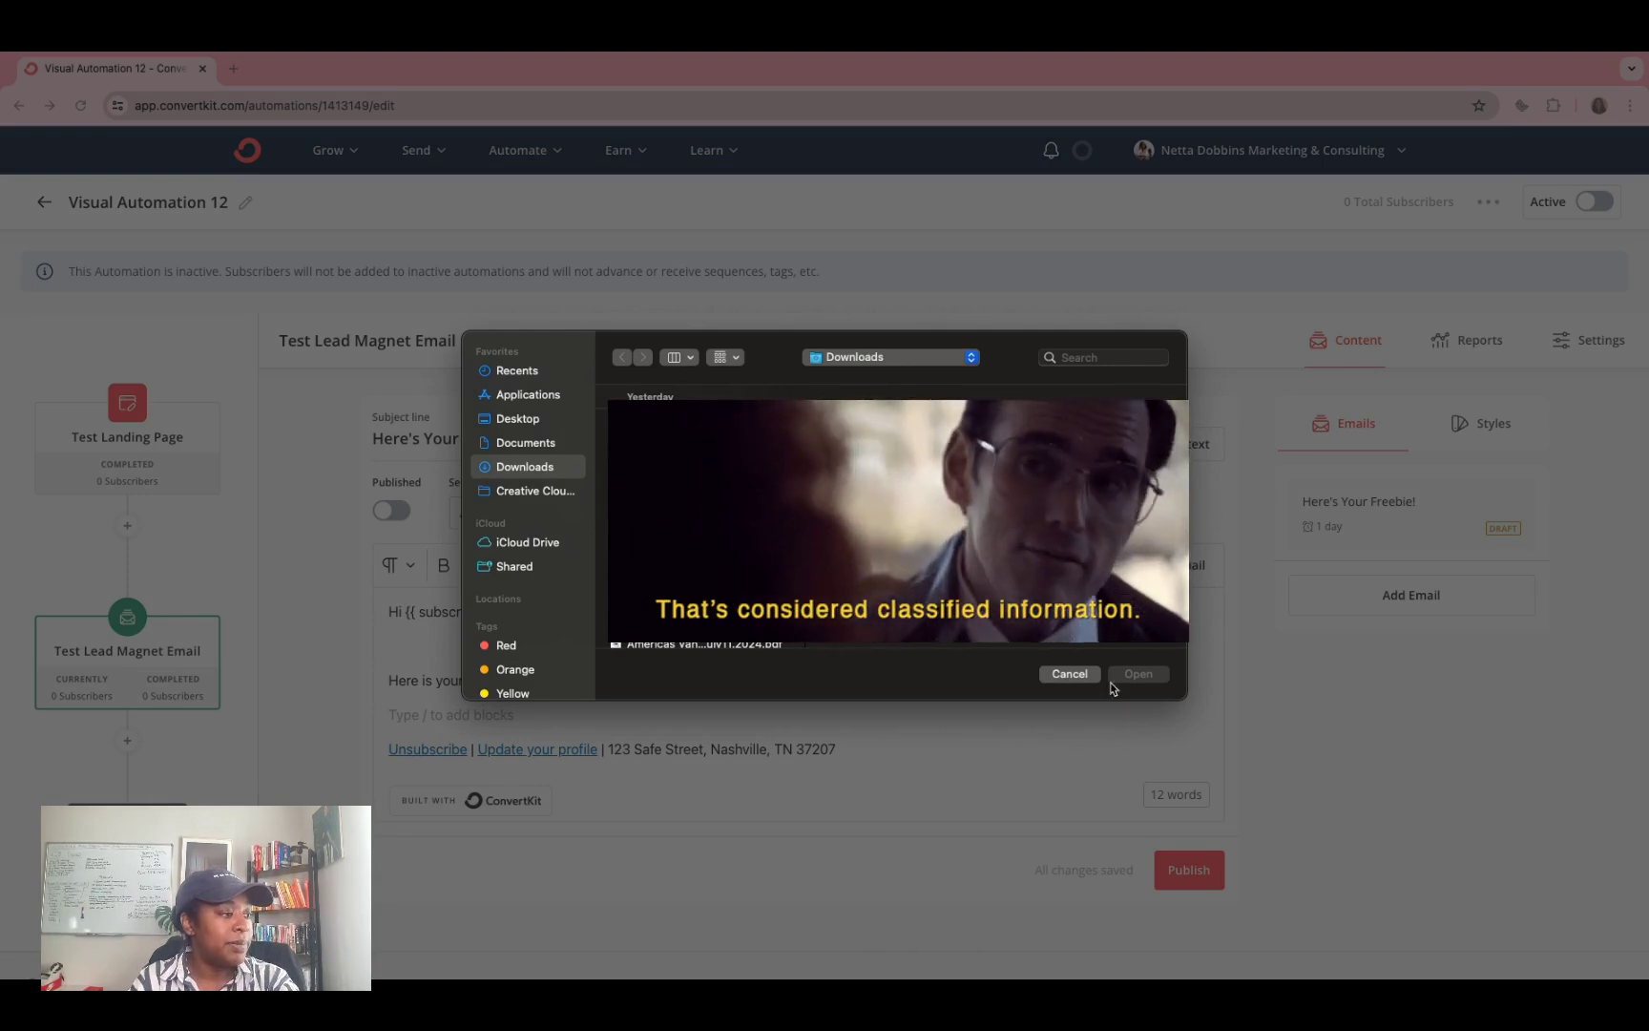
left_click(1070, 674)
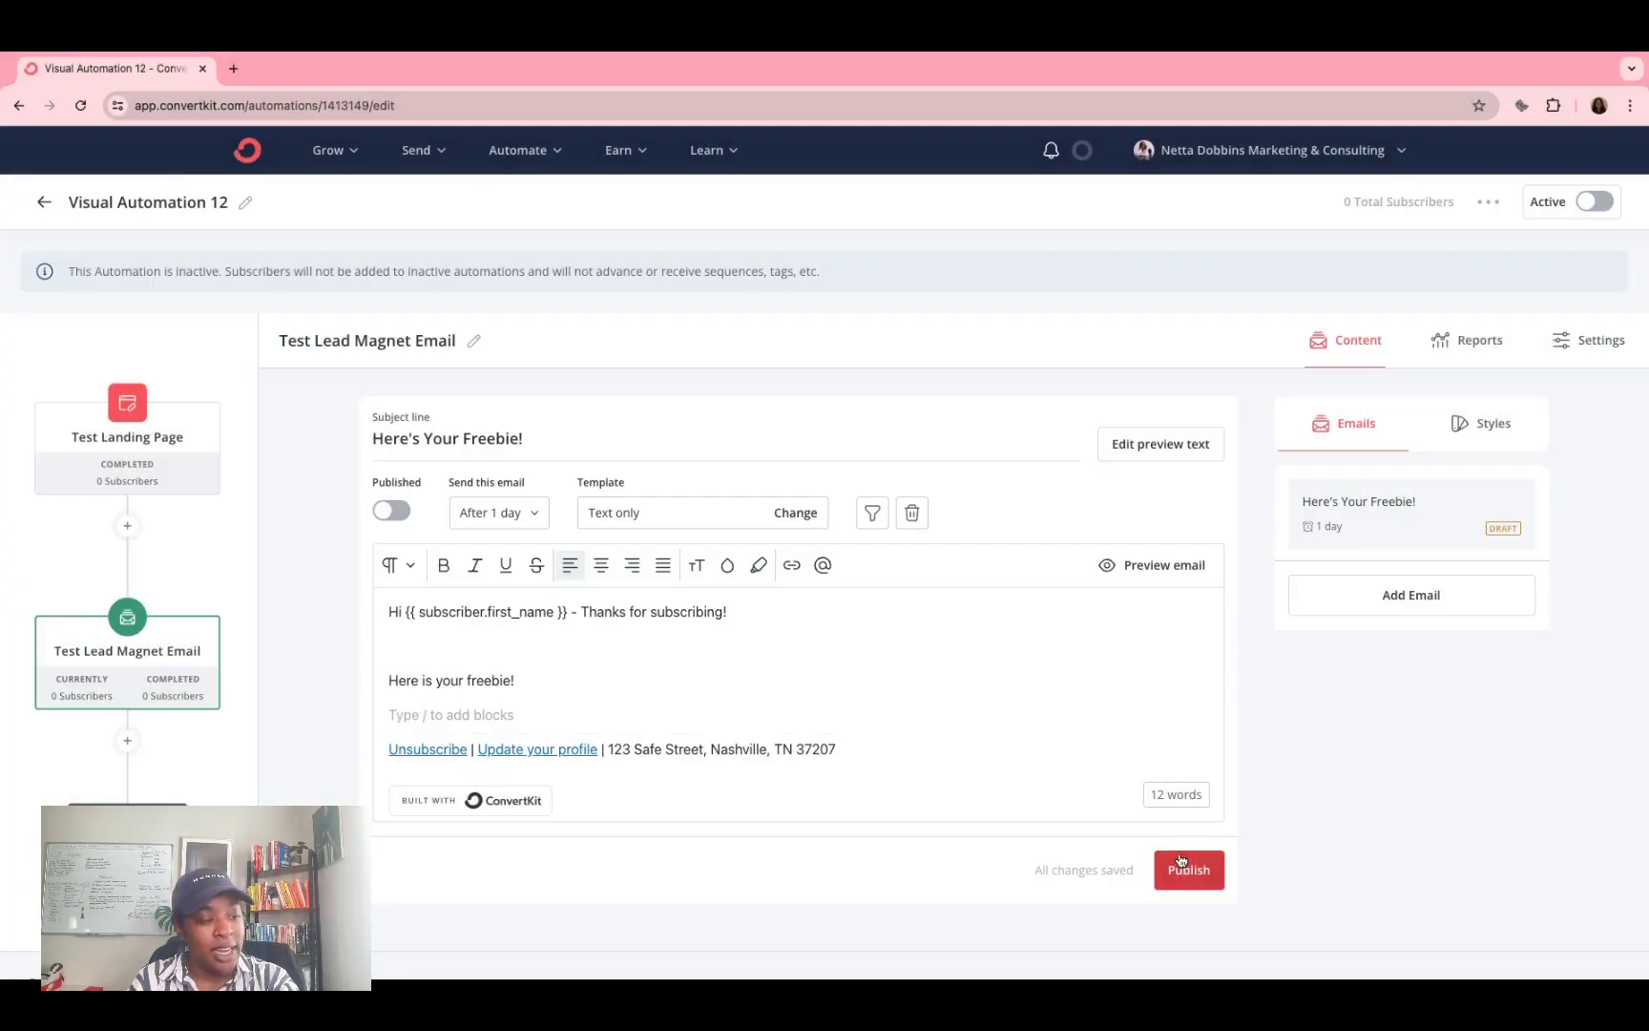
- Publish the 'Here's Your Freebie!' email and retitle the automation 'Test Automation'
left_click(1181, 862)
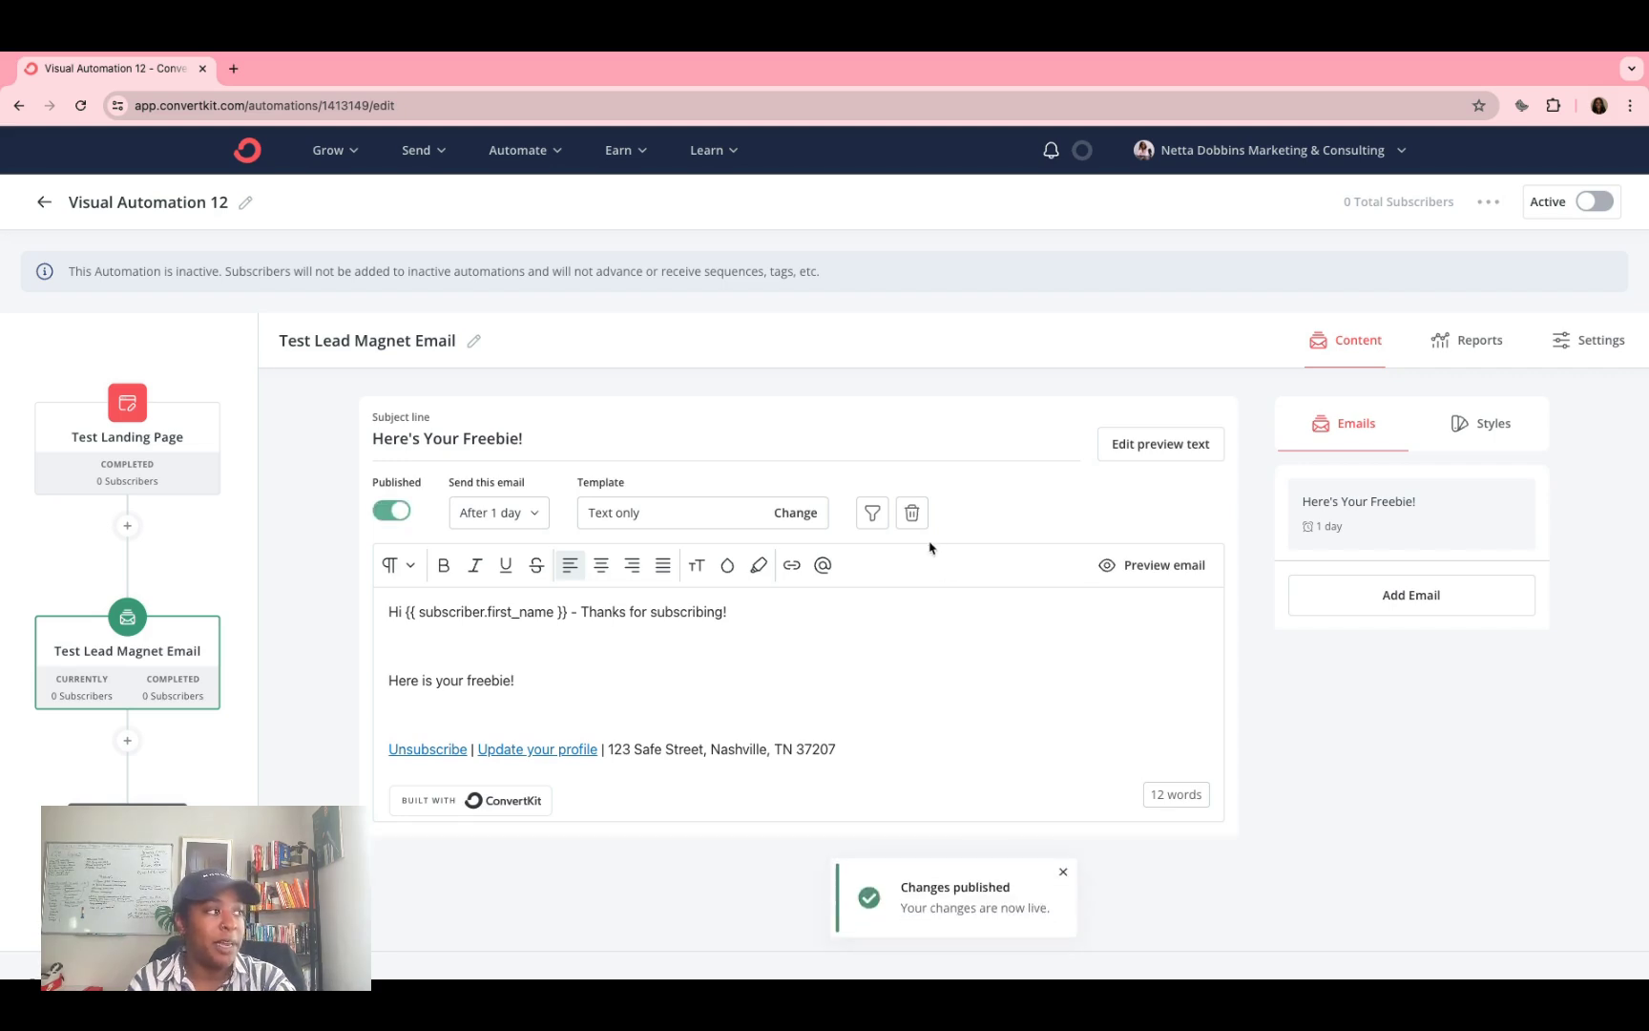
left_click(166, 202)
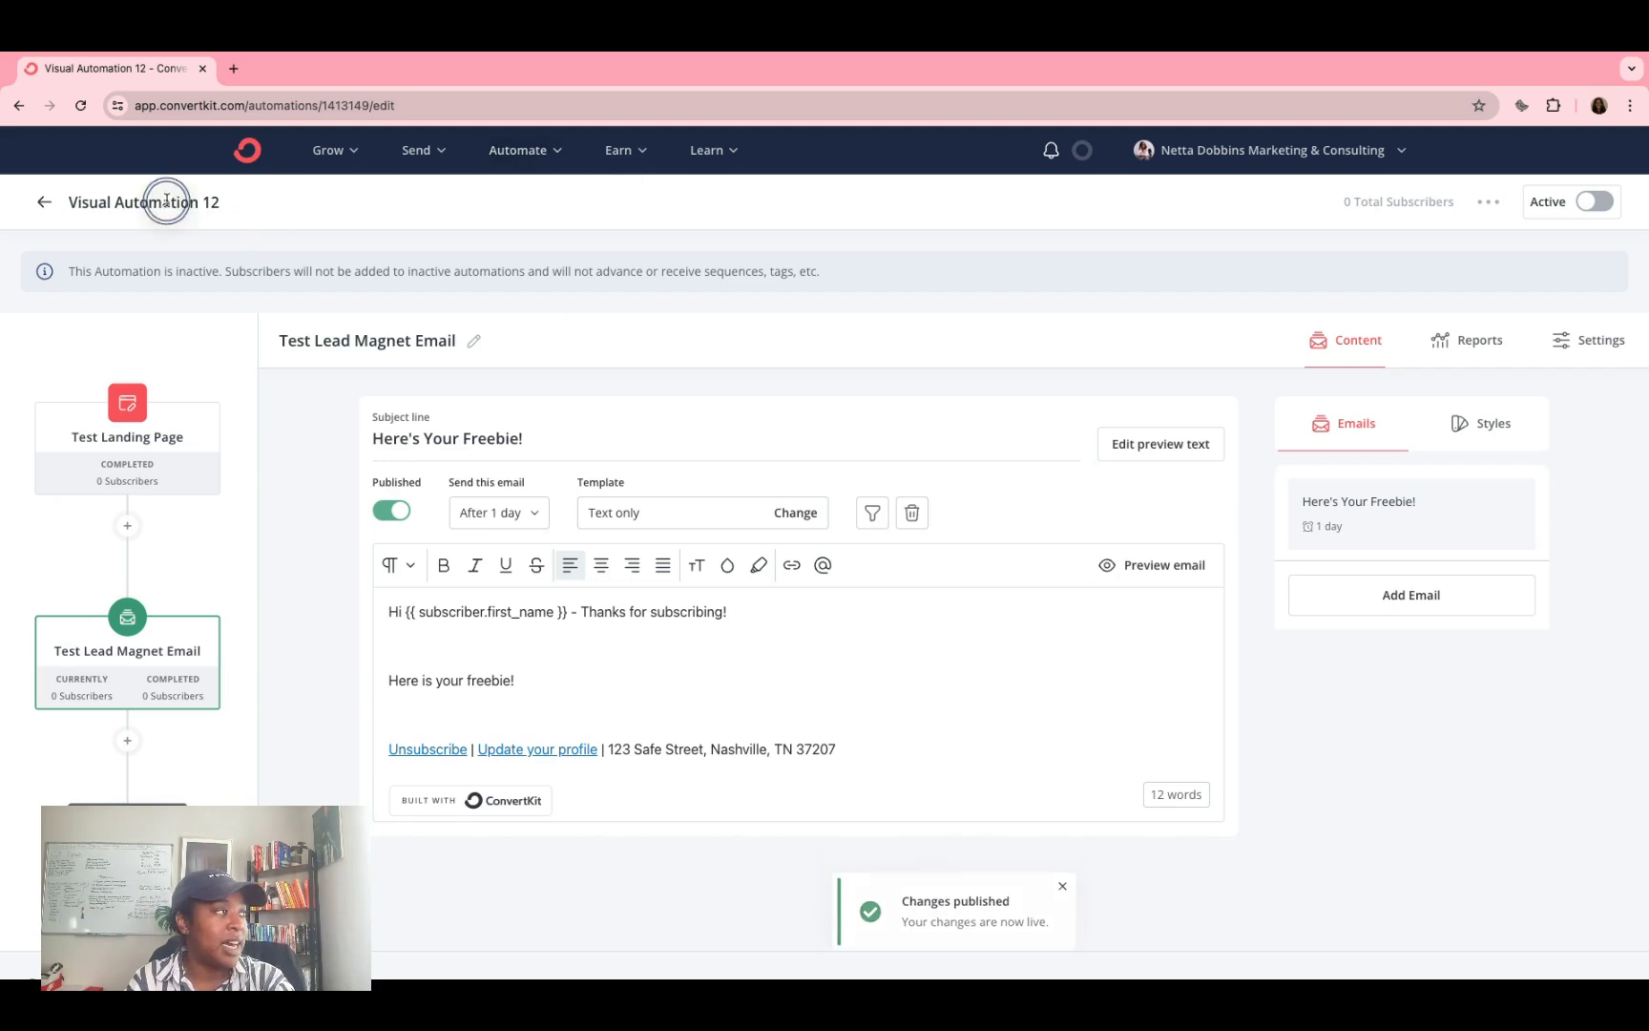
type("Test")
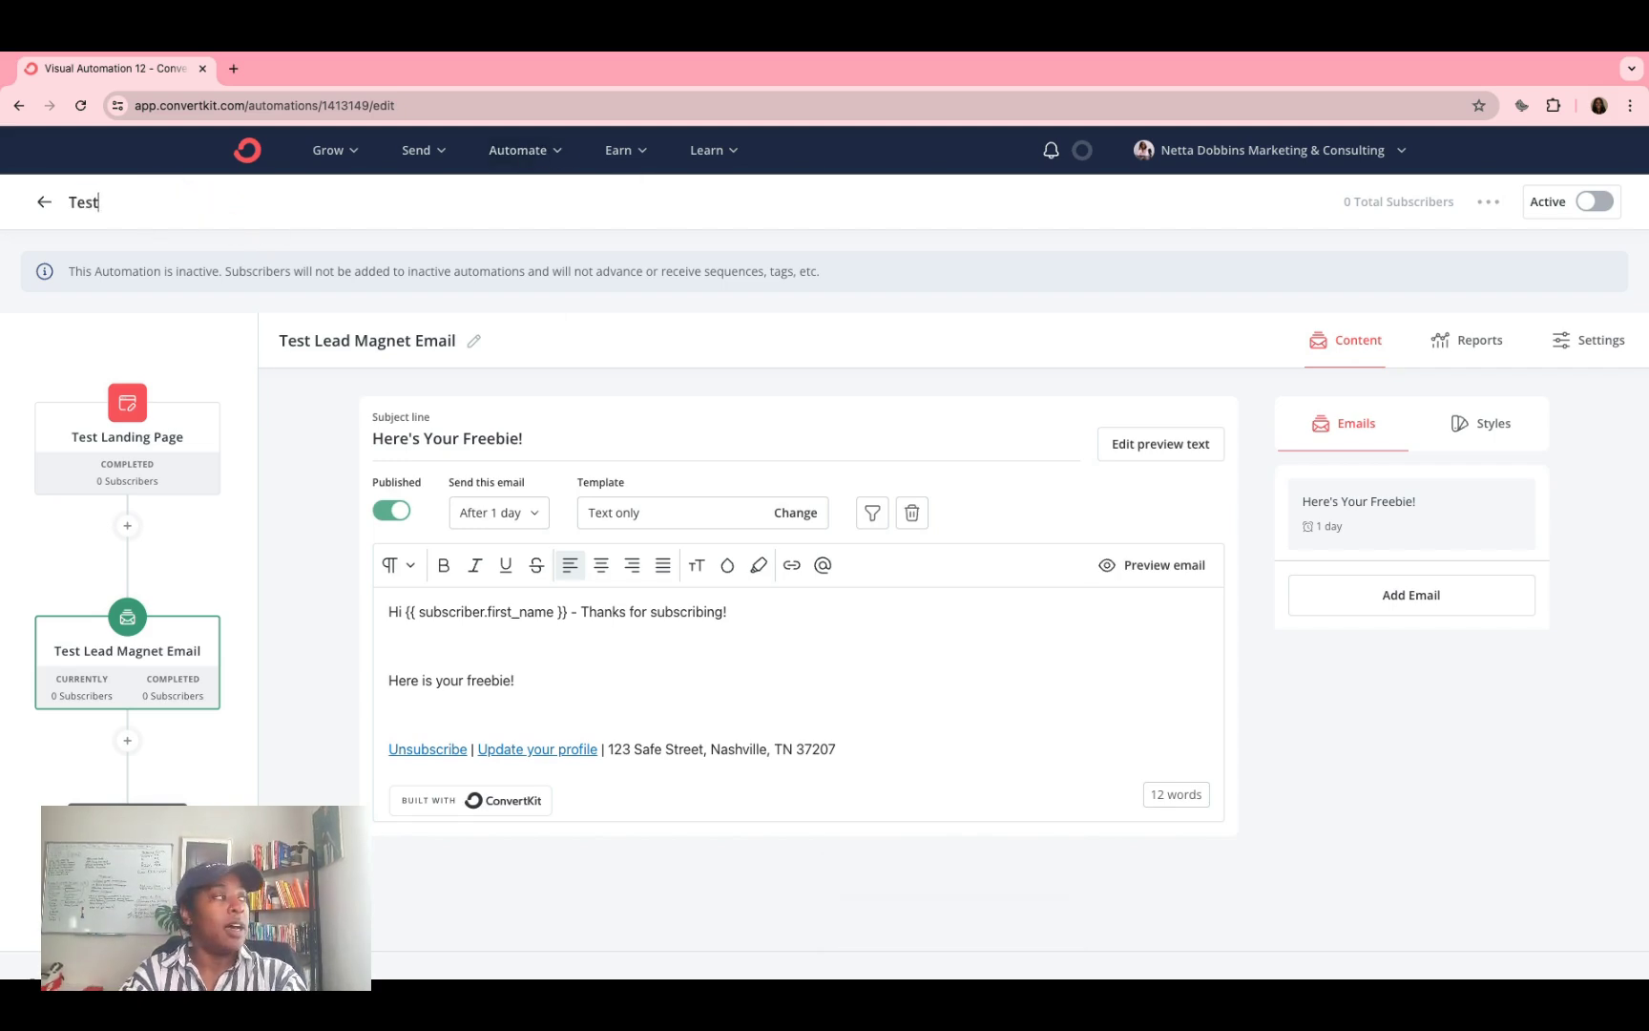
type(" Automation")
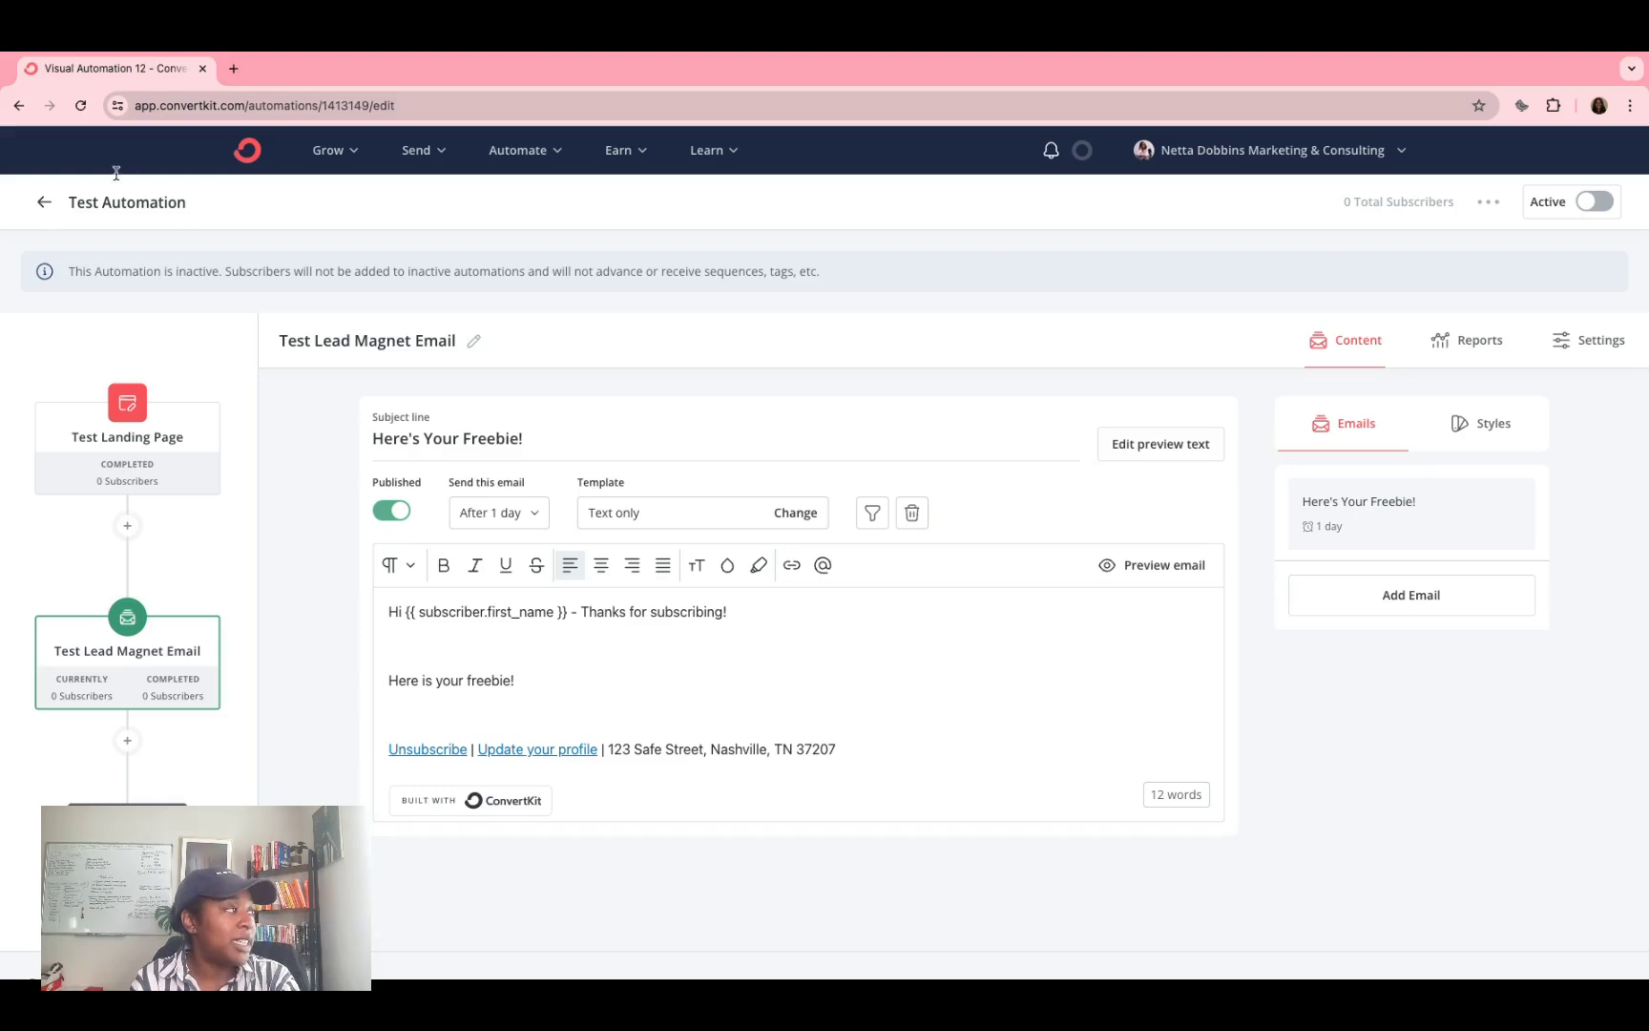
- Return to the Visual Automations list and reopen the Test Automation card
left_click(43, 205)
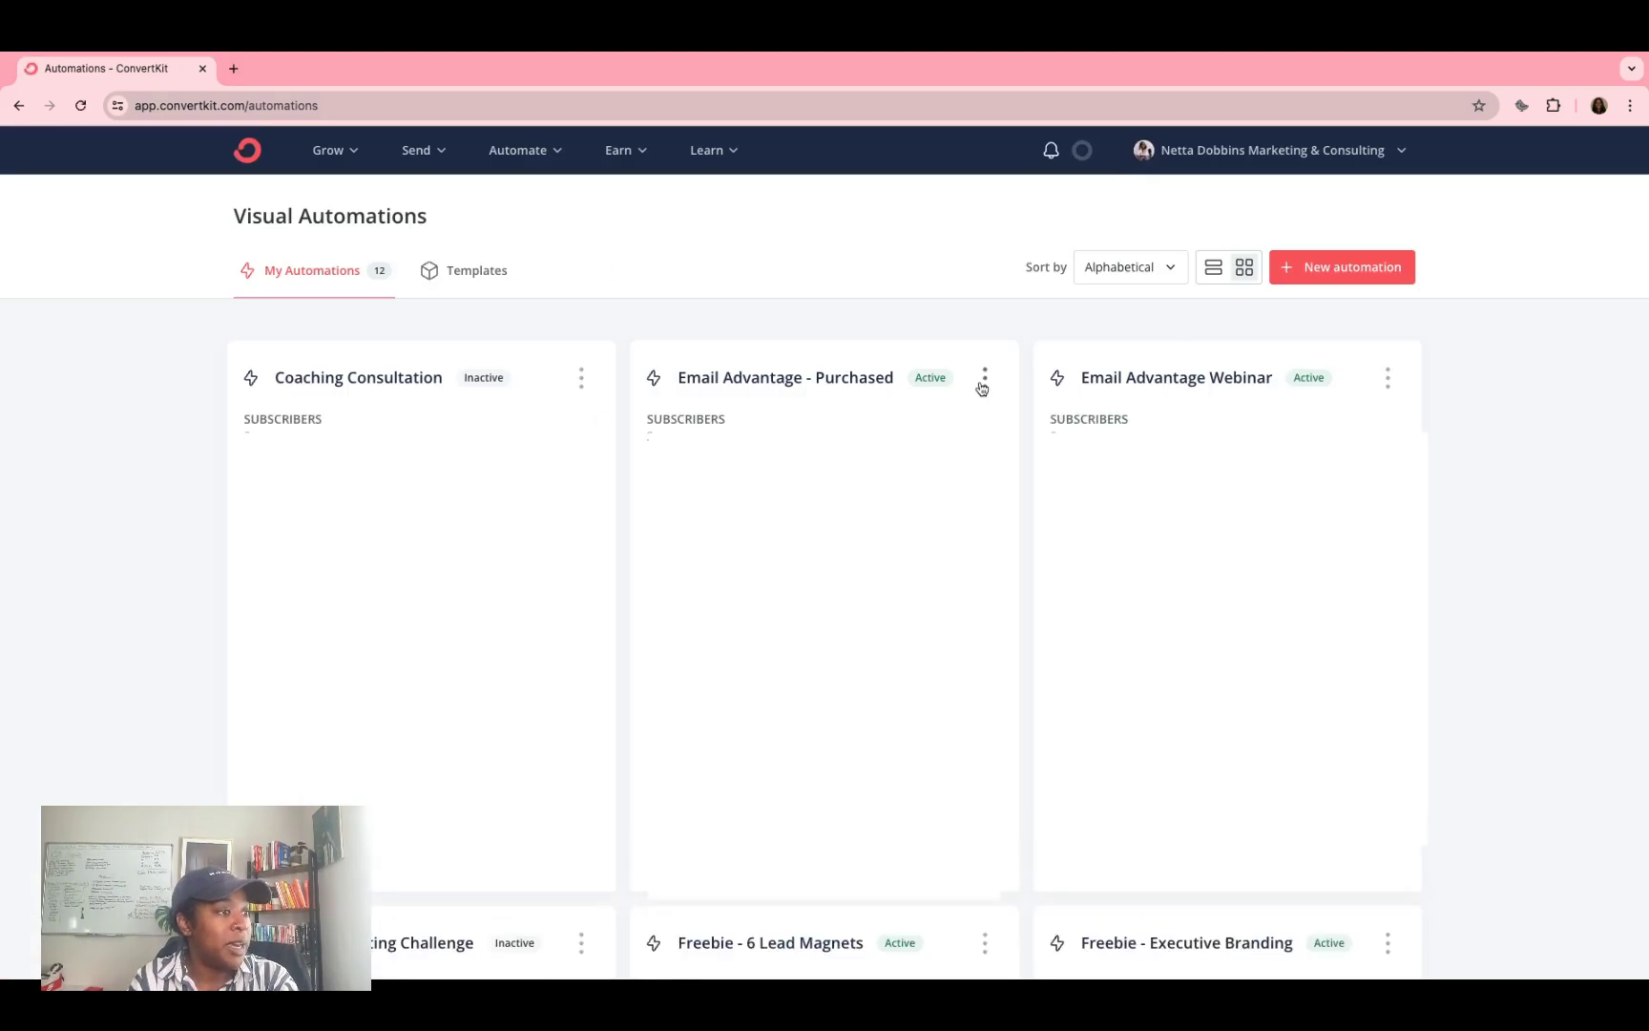
scroll(983, 385, "down", 15)
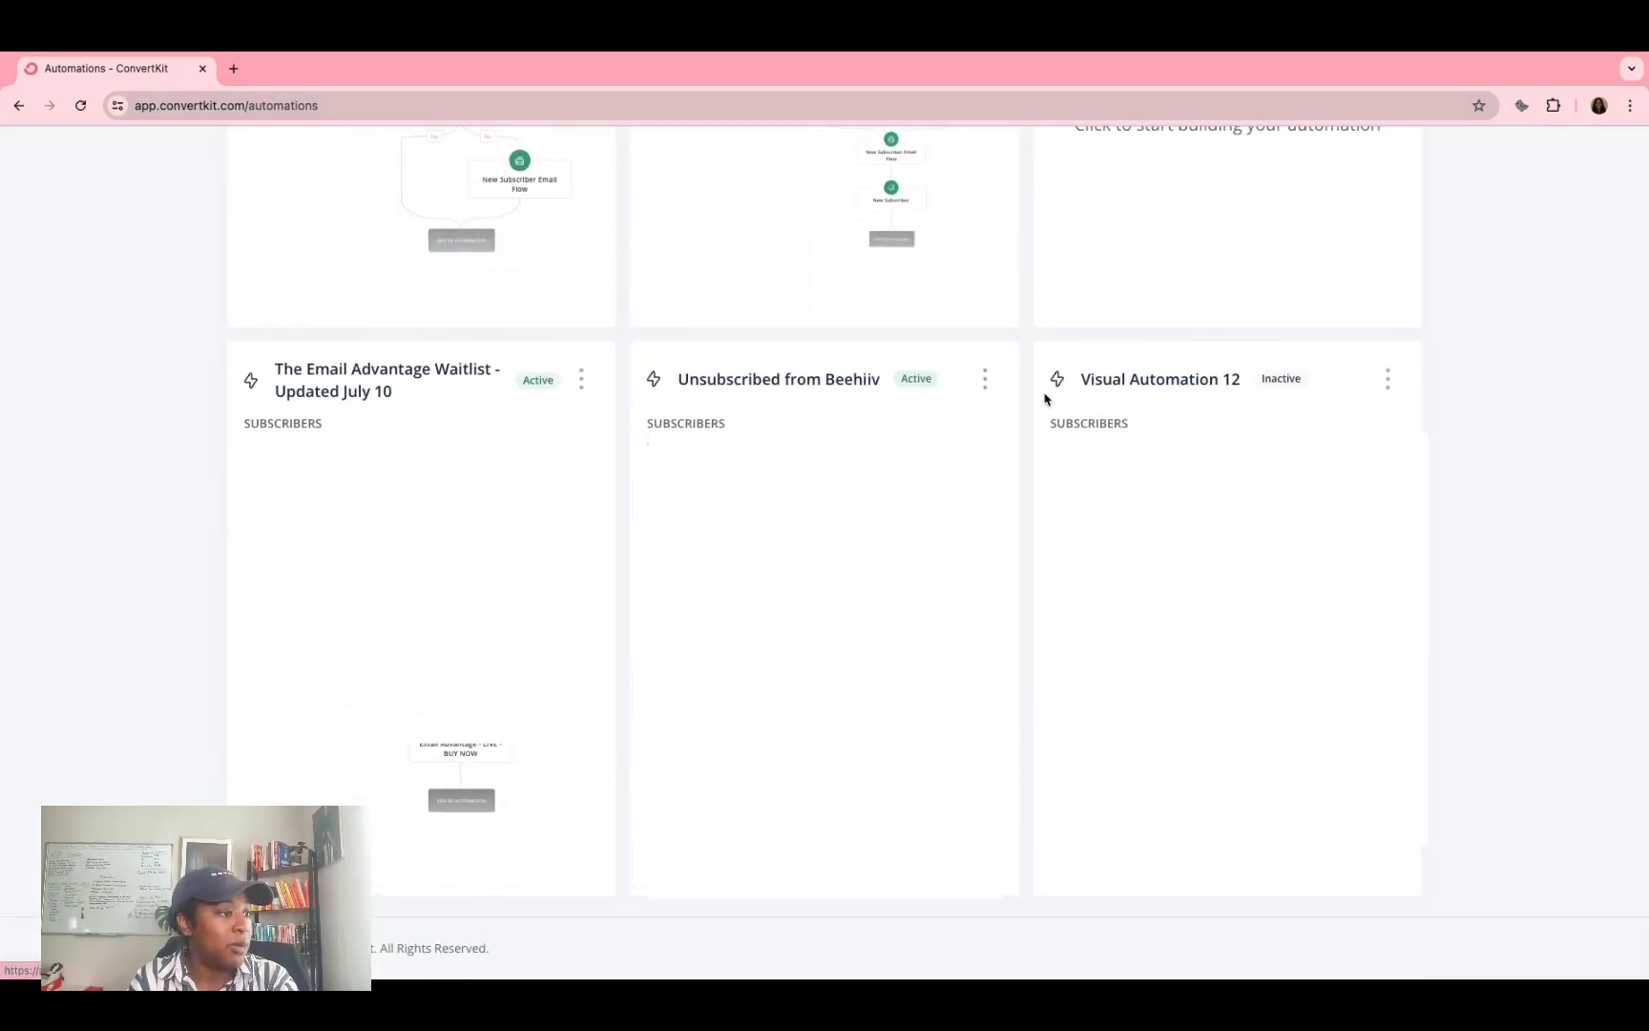
left_click(1139, 378)
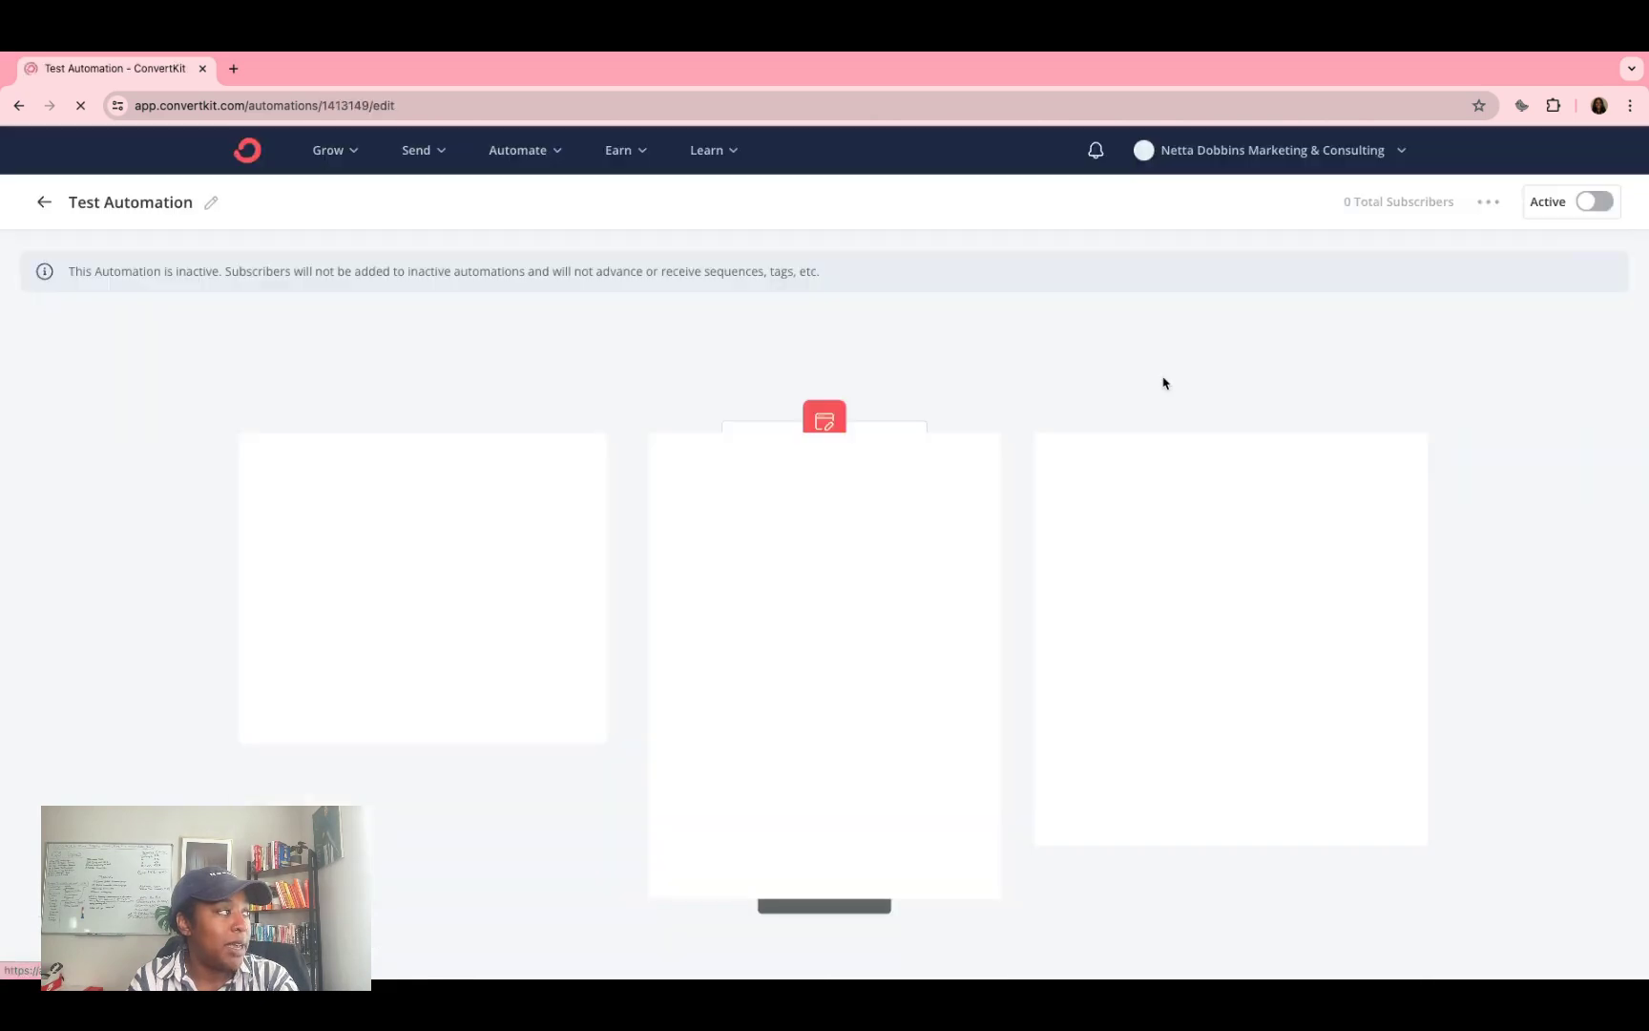